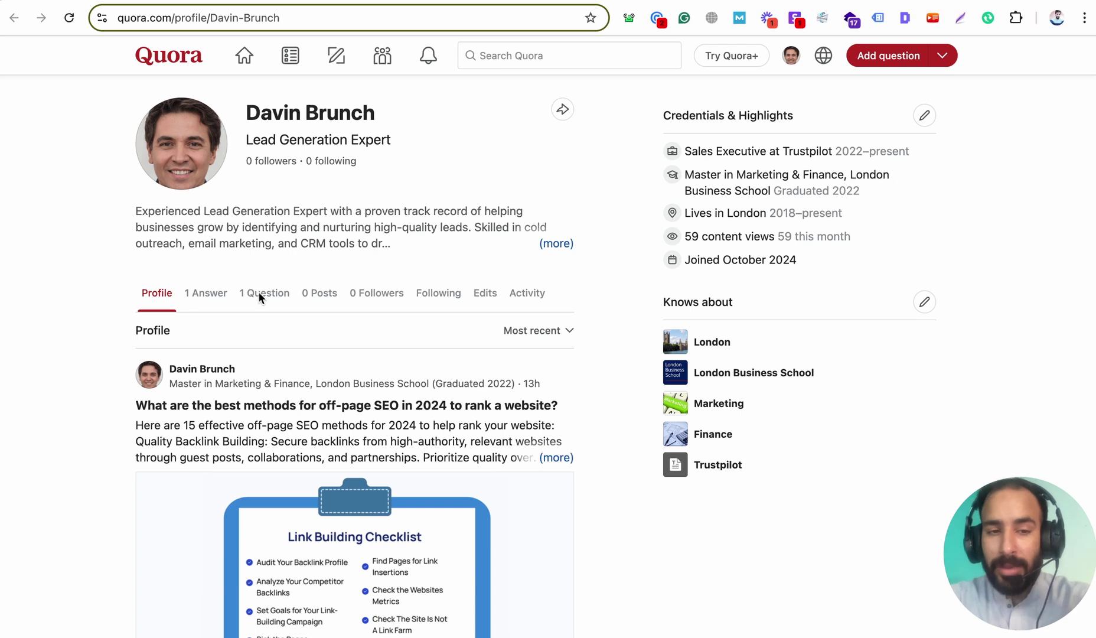
# Check the profile's asked questions and view the page of the question about the future of AI content writing and copywriting.
pyautogui.click(260, 294)
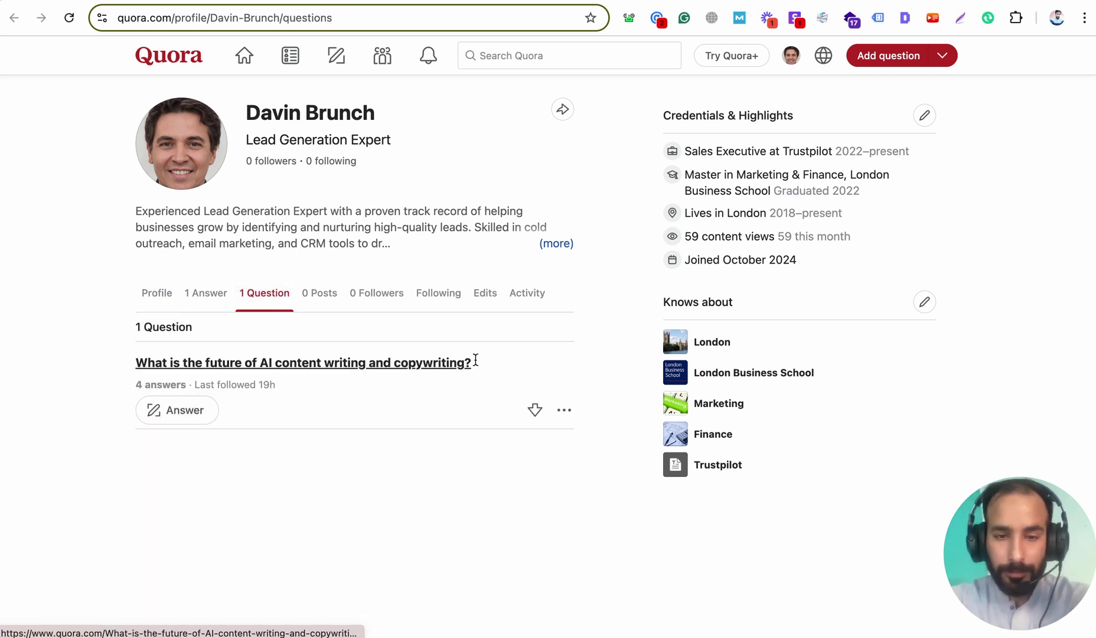
pyautogui.moveTo(478, 367); pyautogui.dragTo(118, 371)
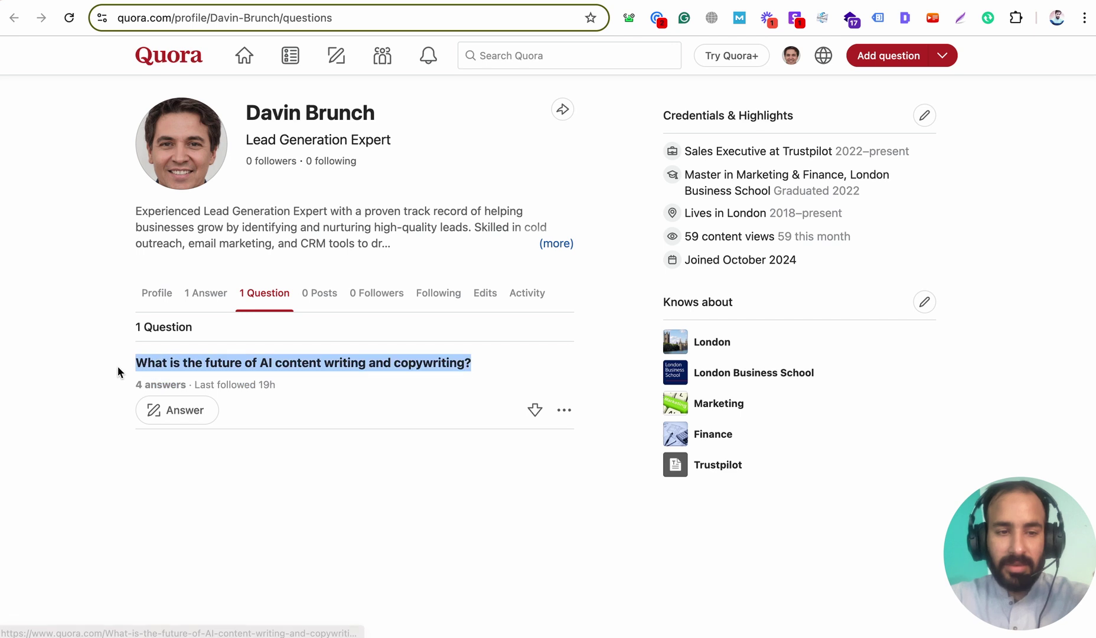
pyautogui.click(478, 365)
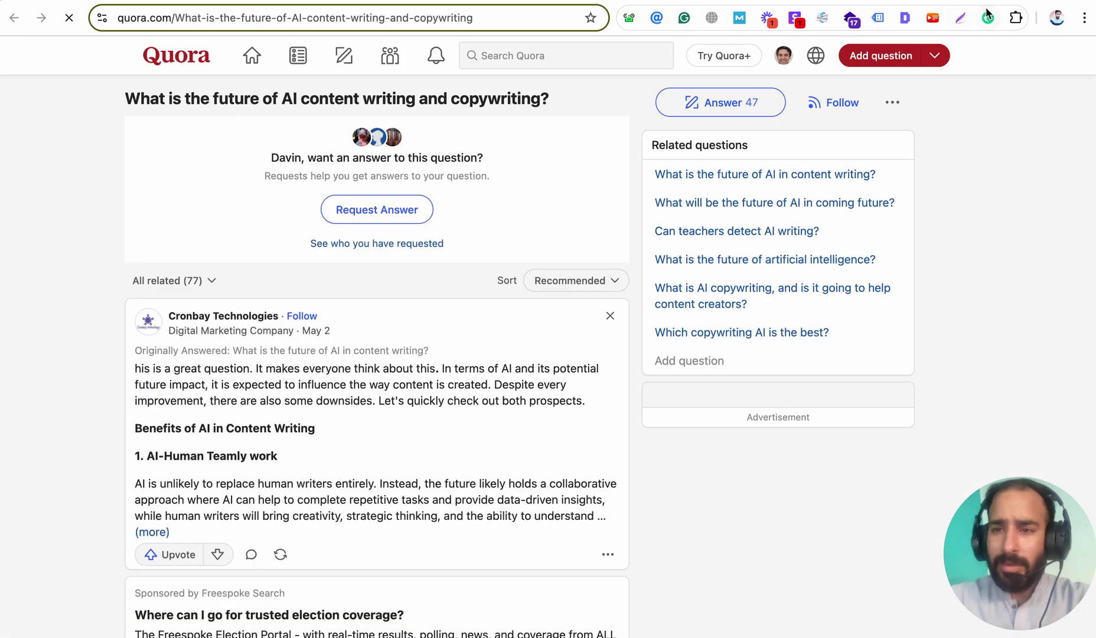
pyautogui.press('super+bracketleft')
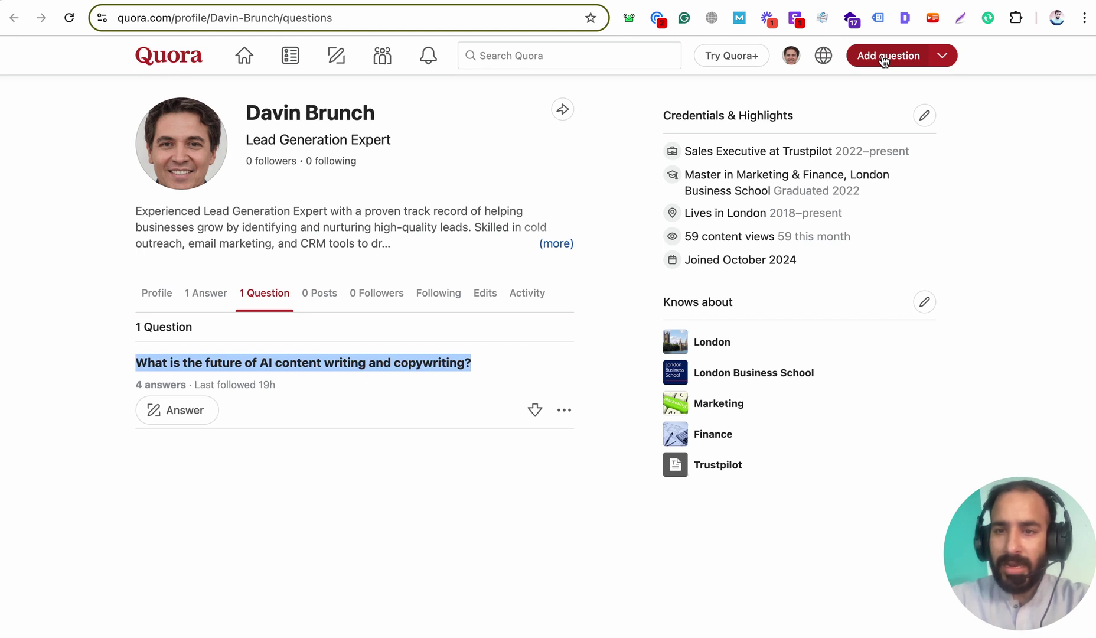
# Post a new public question reading "What are your thoughts about SearchGPT?".
pyautogui.click(909, 59)
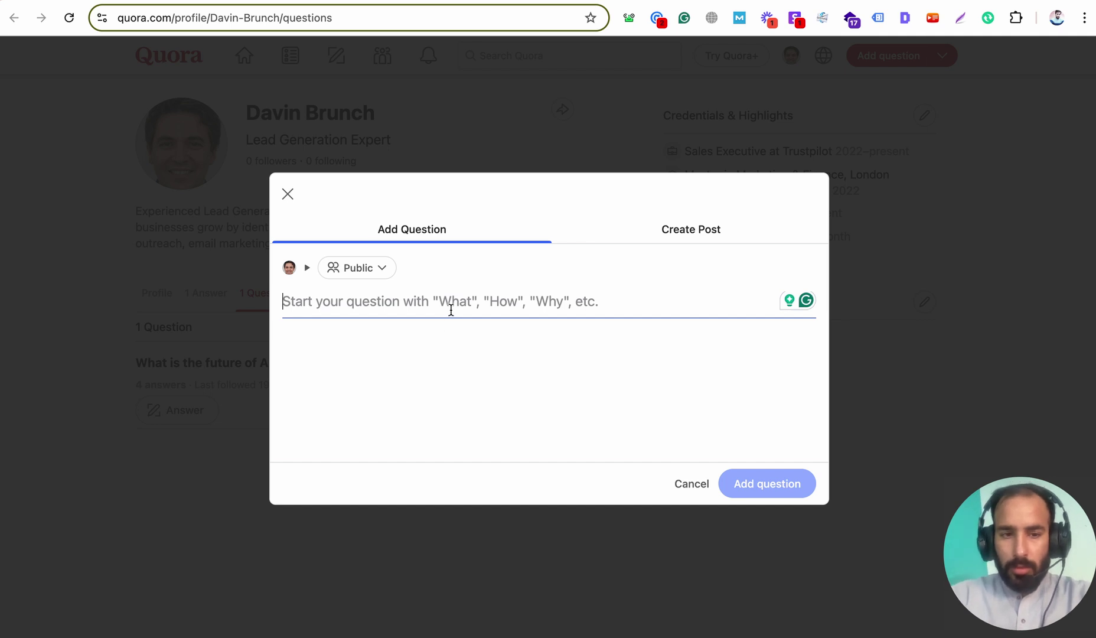
pyautogui.write('H')
pyautogui.press('BackSpace')
pyautogui.write('What are your')
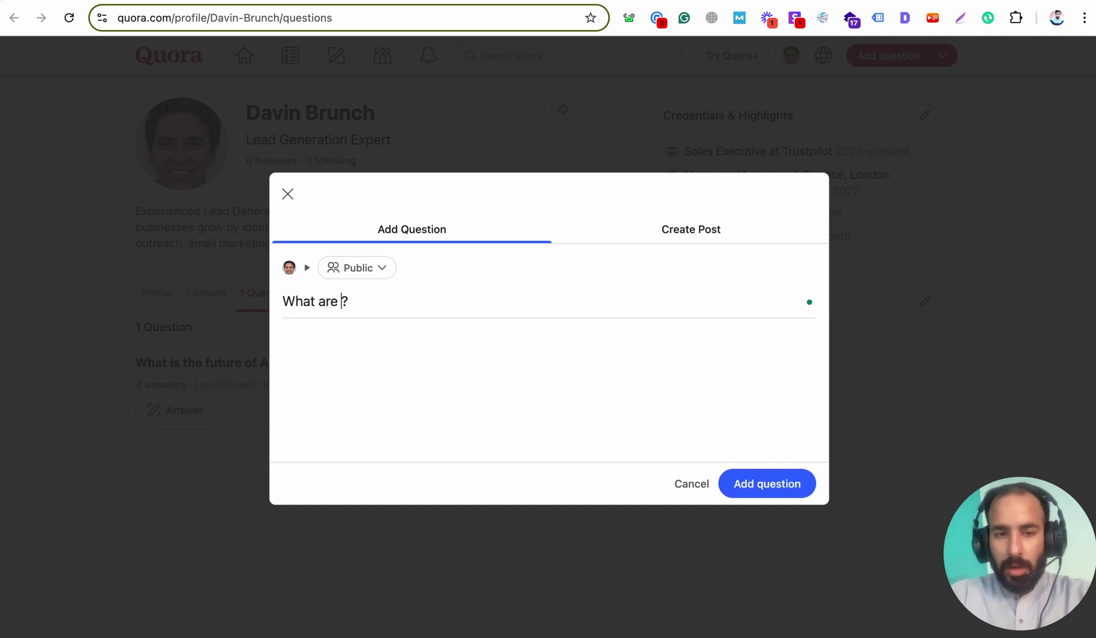
pyautogui.write(' thoughts ')
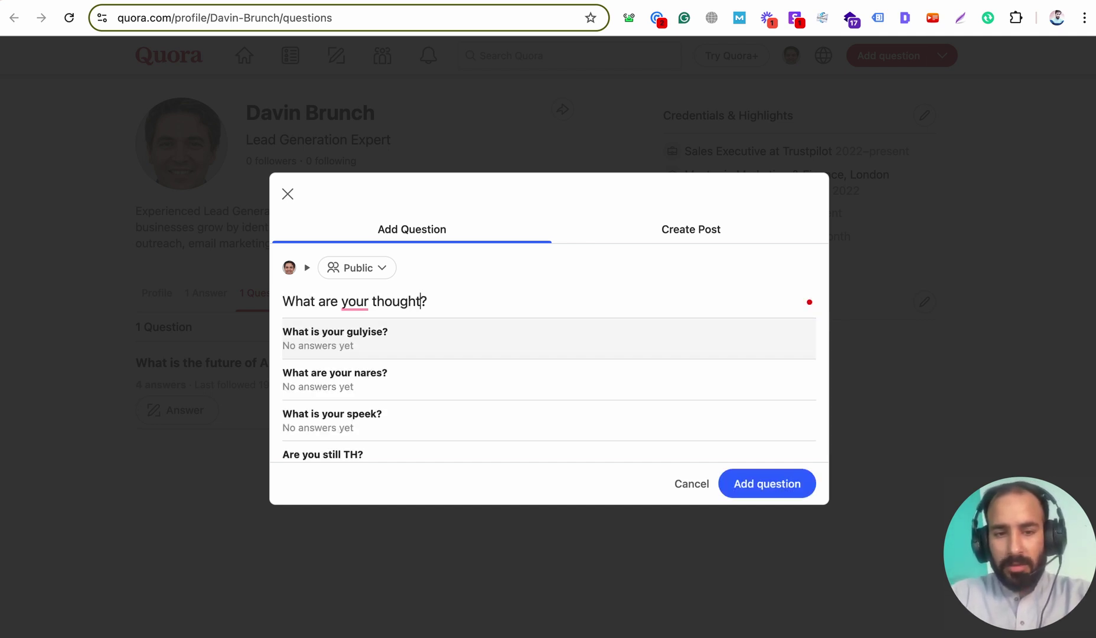
pyautogui.write('about Sear')
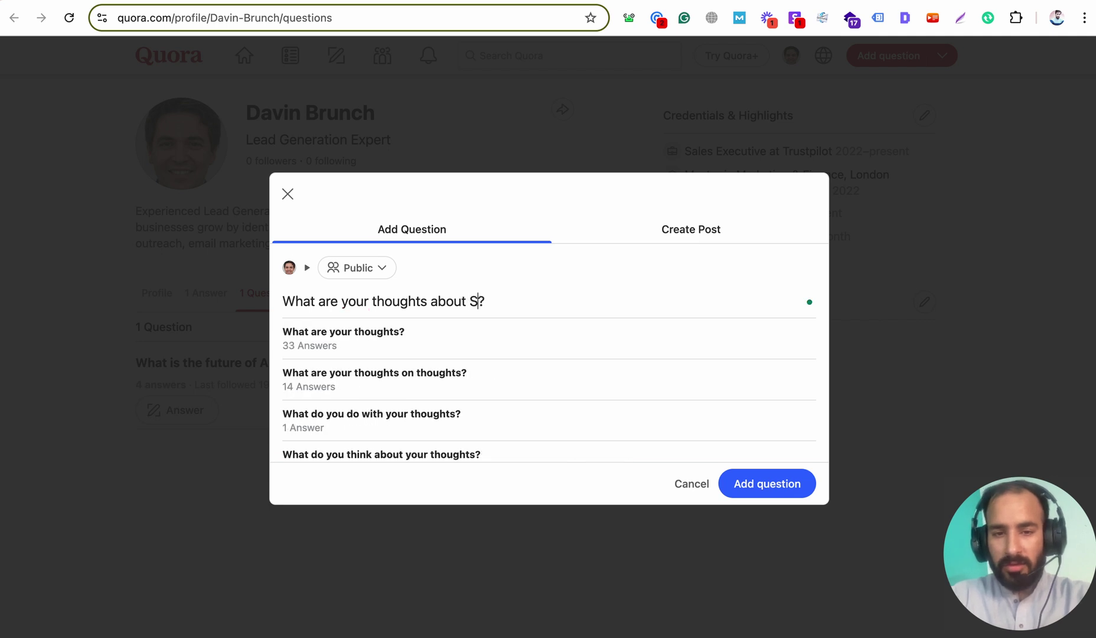
pyautogui.write('chGpt')
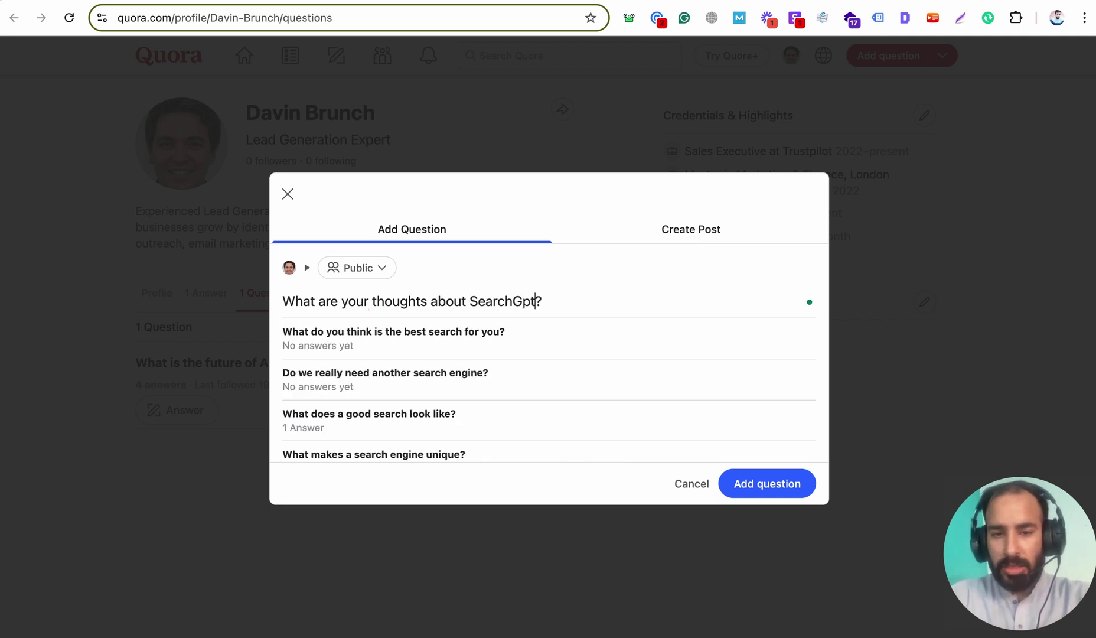
pyautogui.press('BackSpace')
pyautogui.press('BackSpace')
pyautogui.write('PT')
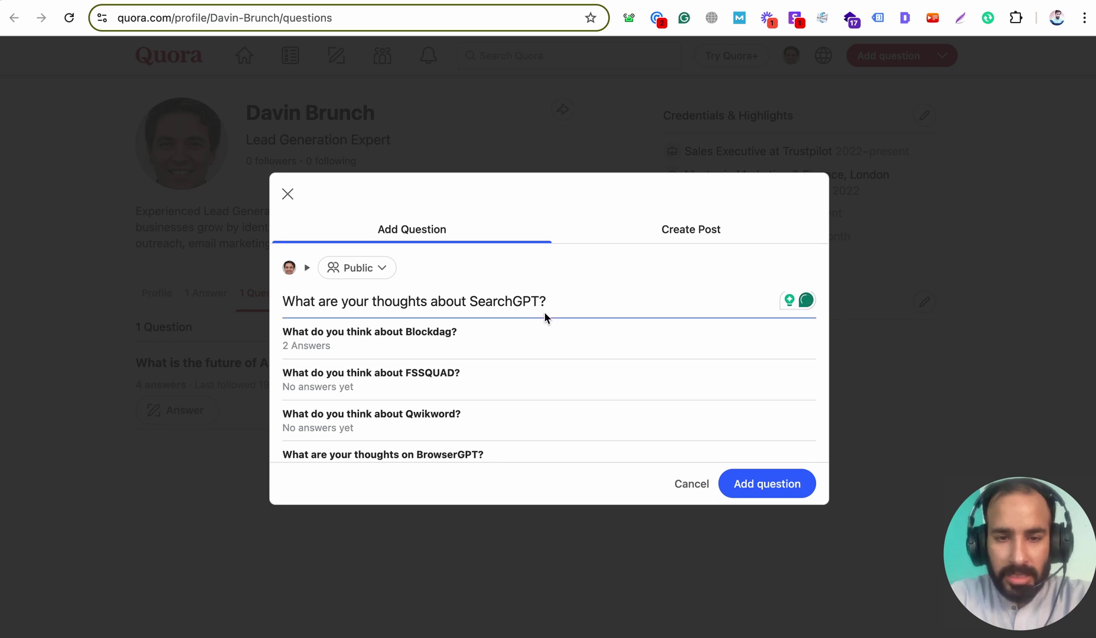
pyautogui.click(741, 483)
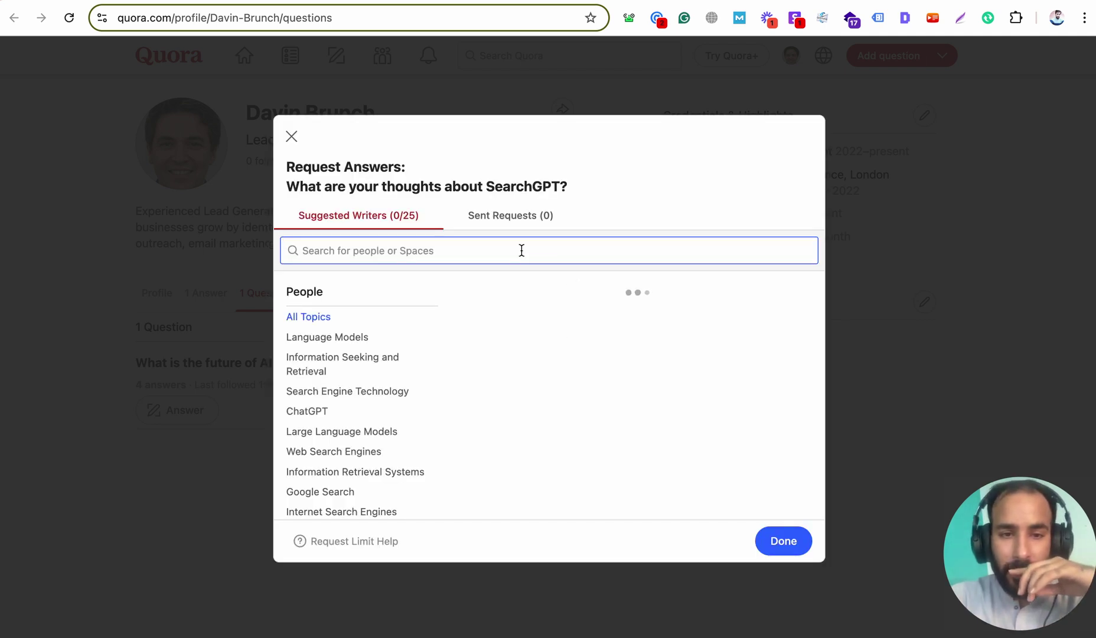
# Request answers to the SearchGPT question from nine consecutive suggested writers in the all-topics list.
pyautogui.scroll(-2, 579, 328)
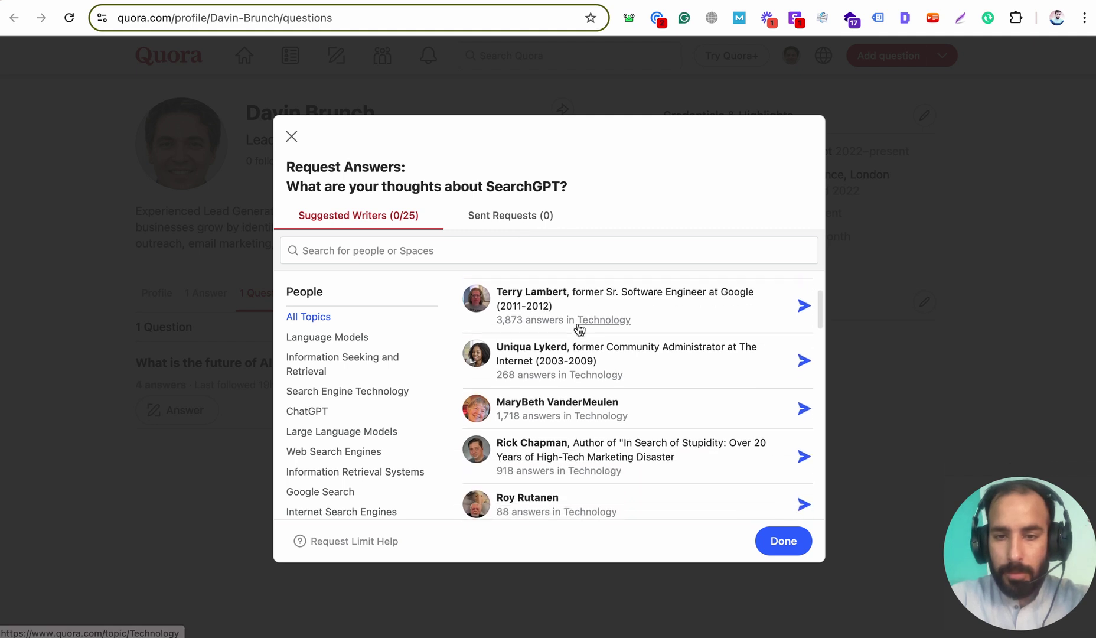
pyautogui.click(804, 305)
pyautogui.click(805, 367)
pyautogui.click(805, 409)
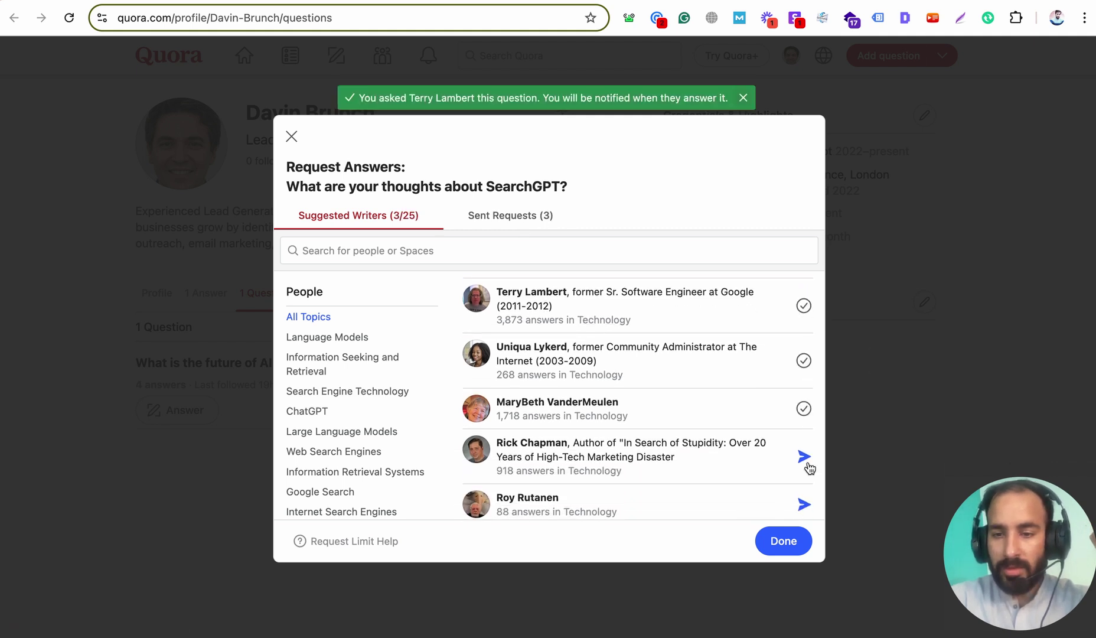
pyautogui.scroll(-3, 808, 449)
pyautogui.click(804, 365)
pyautogui.click(804, 413)
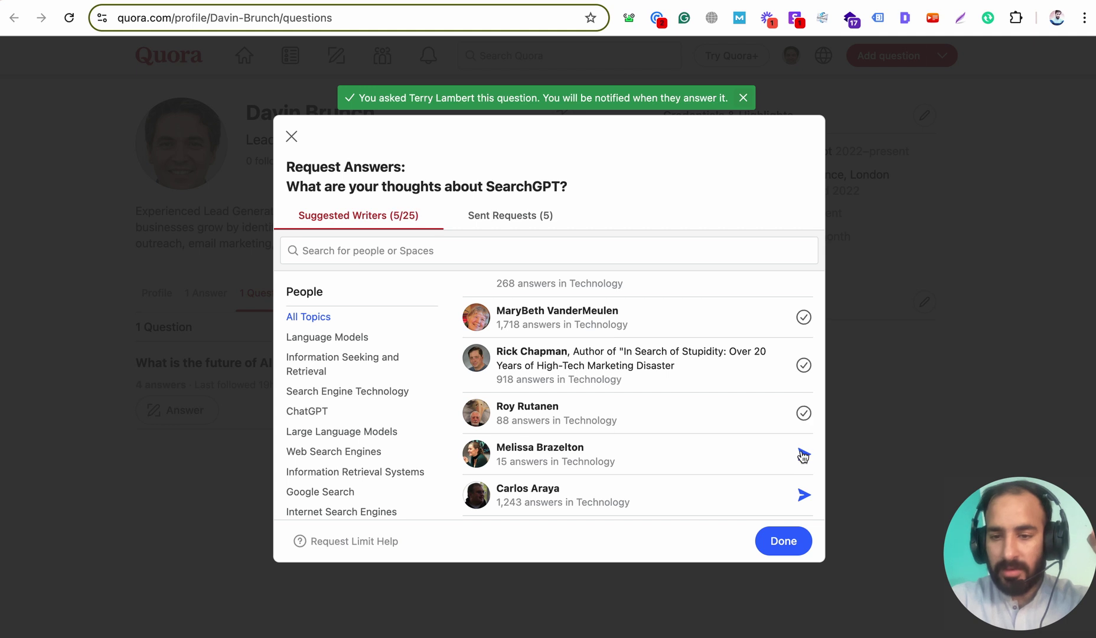
pyautogui.click(804, 453)
pyautogui.scroll(-3, 804, 473)
pyautogui.click(804, 407)
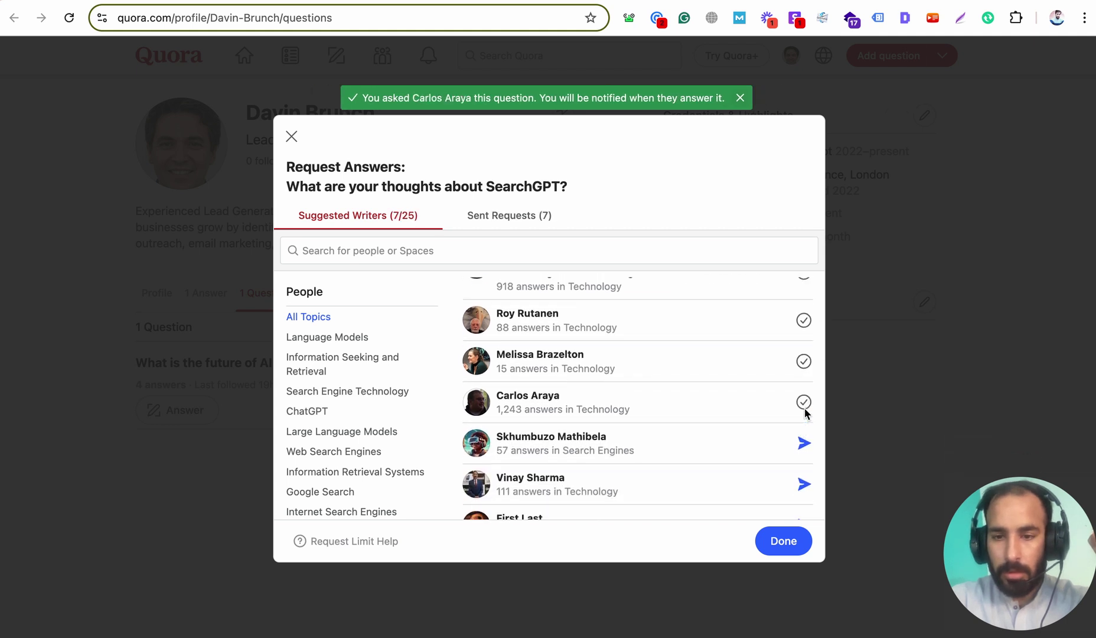
pyautogui.click(804, 444)
pyautogui.click(804, 483)
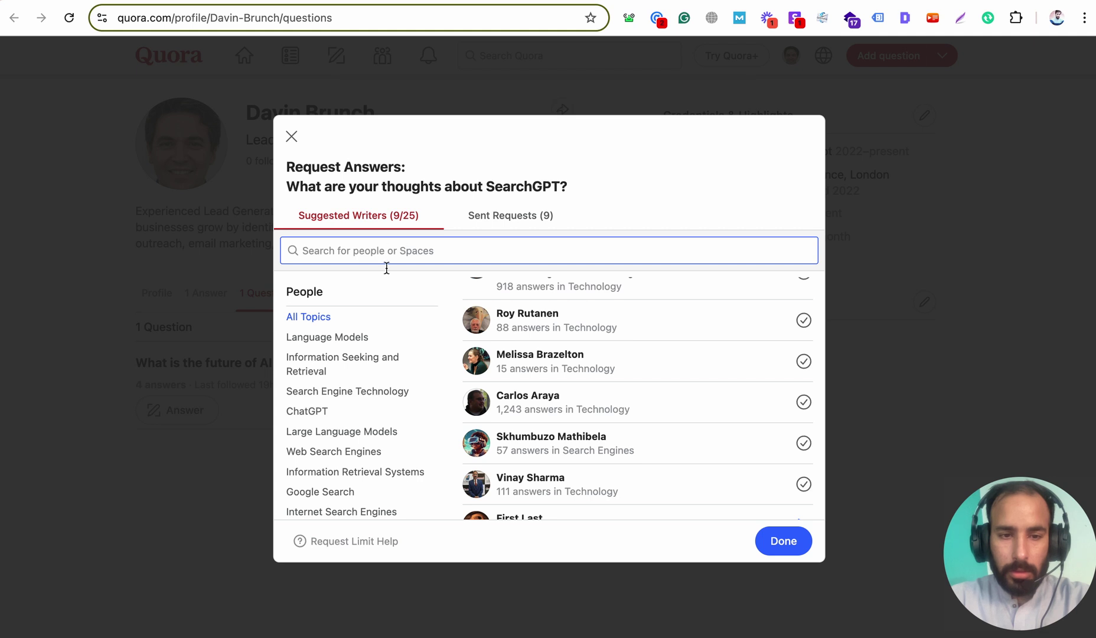
# Filter the suggested writers by the Search Engine Technology topic.
pyautogui.scroll(-2, 351, 349)
pyautogui.scroll(2, 349, 343)
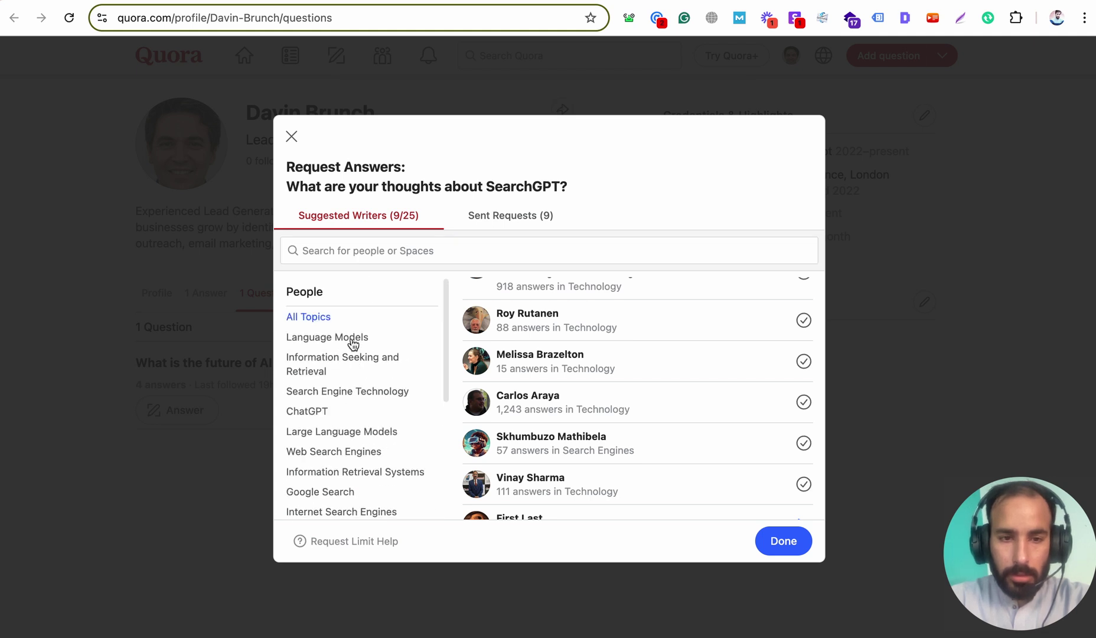
pyautogui.scroll(-1, 337, 346)
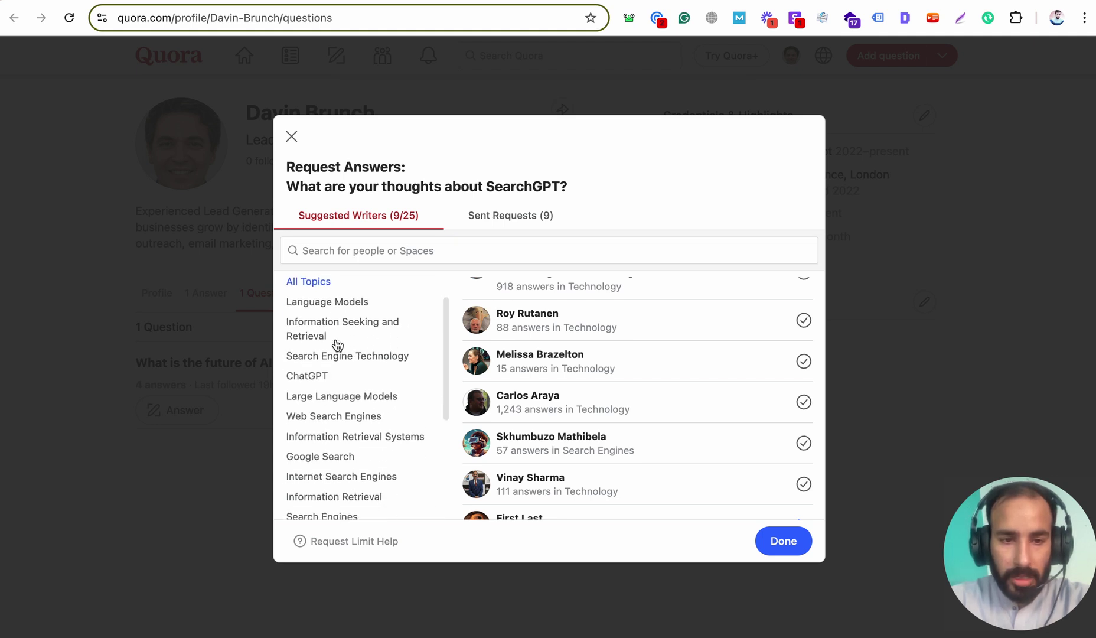
pyautogui.click(341, 357)
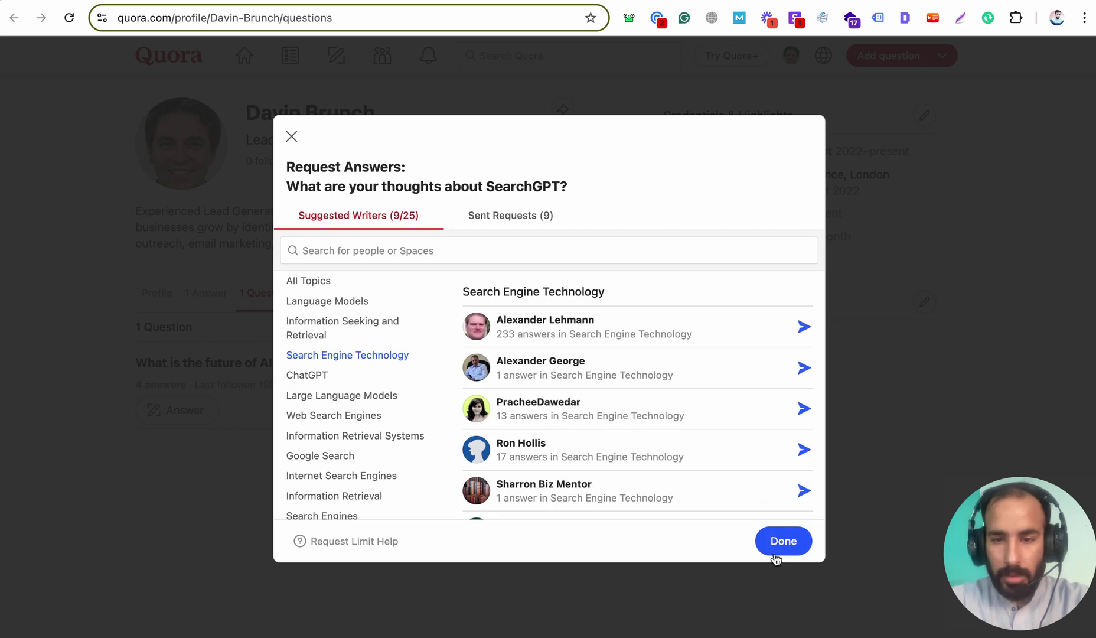
# Request answers from the first seven Search Engine Technology writers and finish, skipping the Poe assistant's answer.
pyautogui.click(804, 327)
pyautogui.click(803, 368)
pyautogui.click(804, 408)
pyautogui.click(804, 449)
pyautogui.scroll(-3, 805, 413)
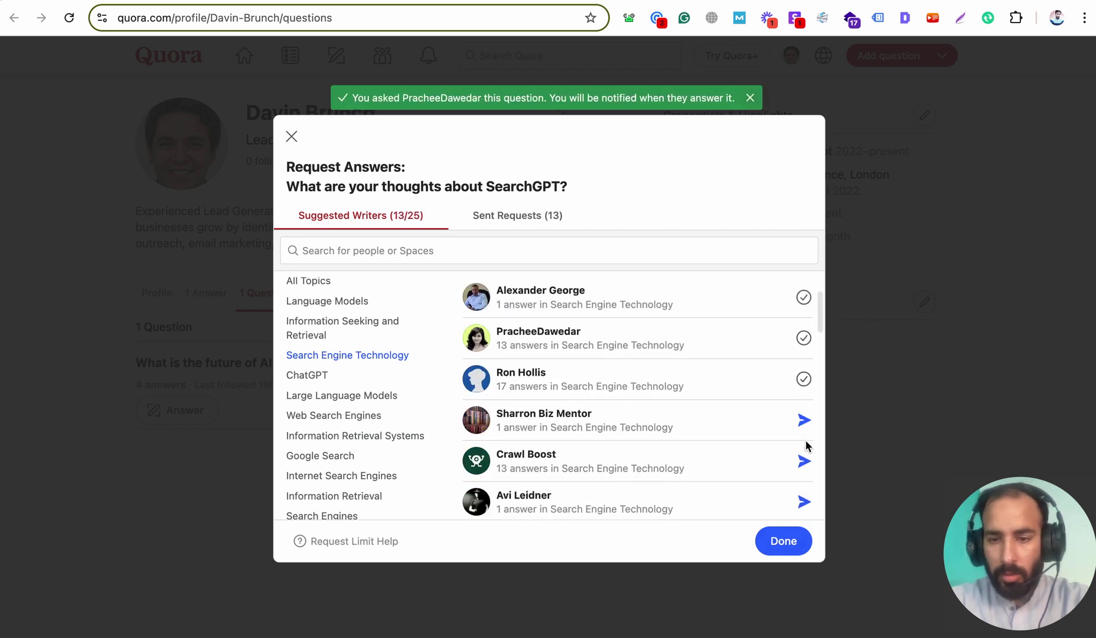
pyautogui.click(804, 336)
pyautogui.click(803, 376)
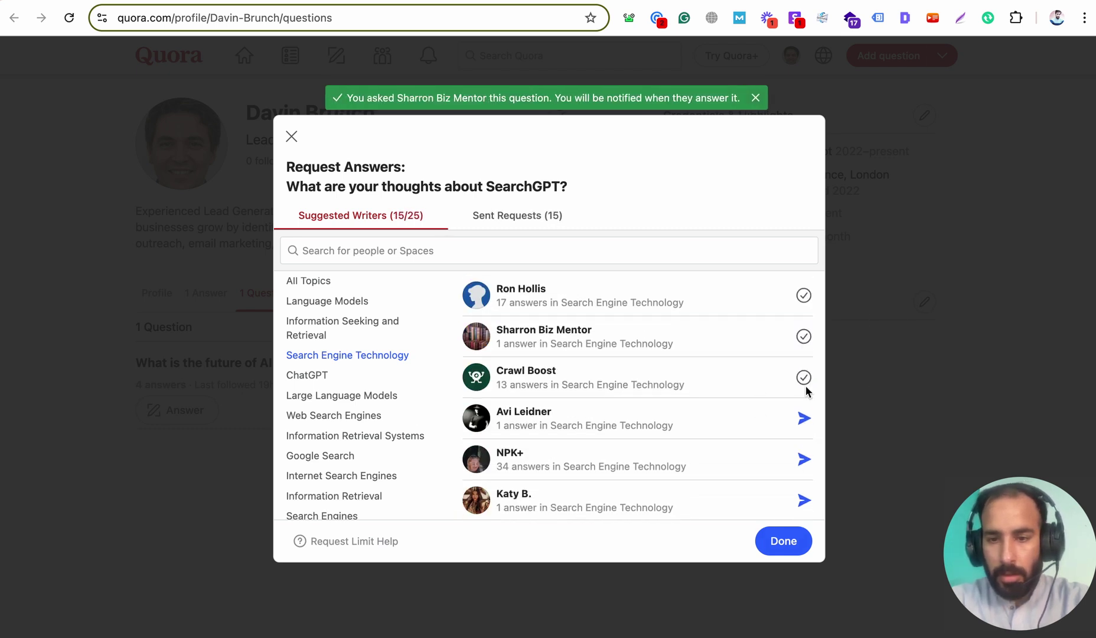
pyautogui.click(804, 419)
pyautogui.click(783, 542)
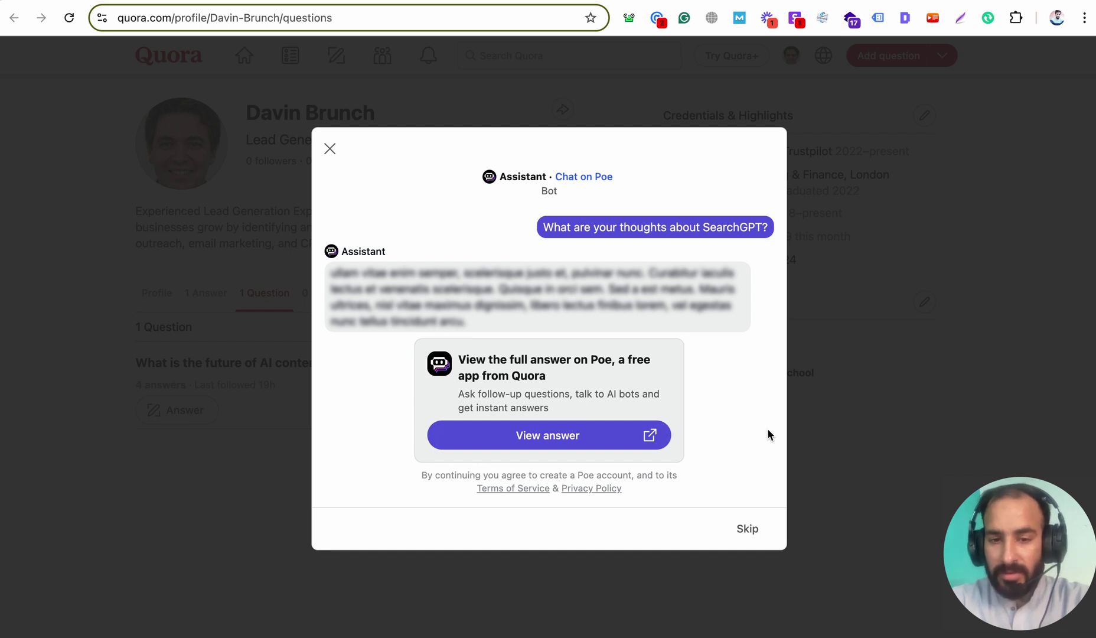
pyautogui.click(749, 529)
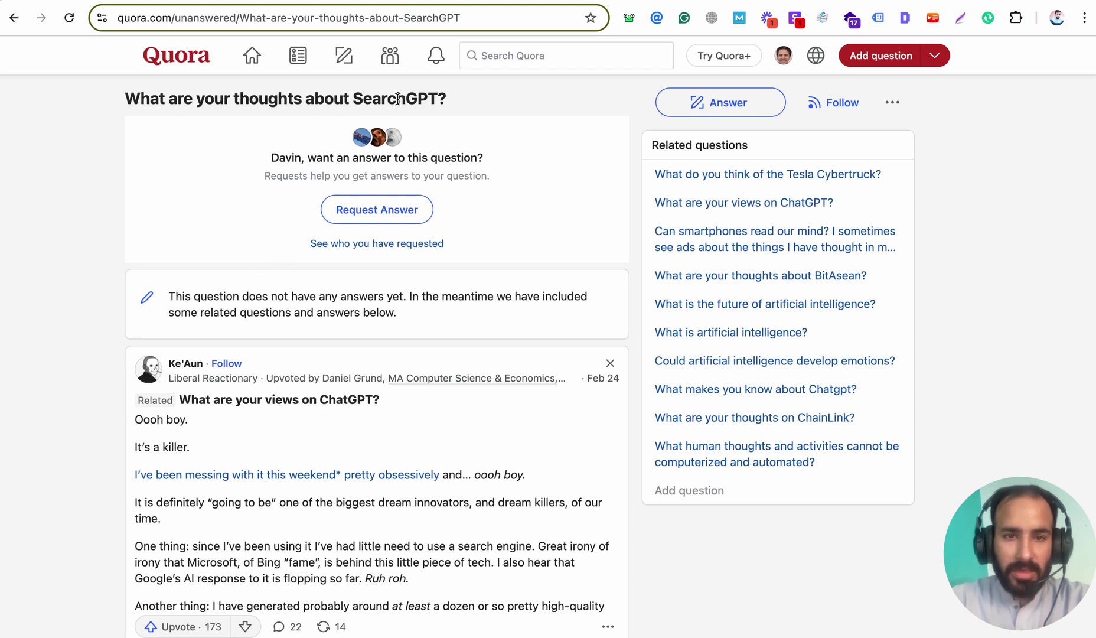
# Review the new SearchGPT question's page, including its title and the related answers below it.
pyautogui.scroll(-5, 172, 430)
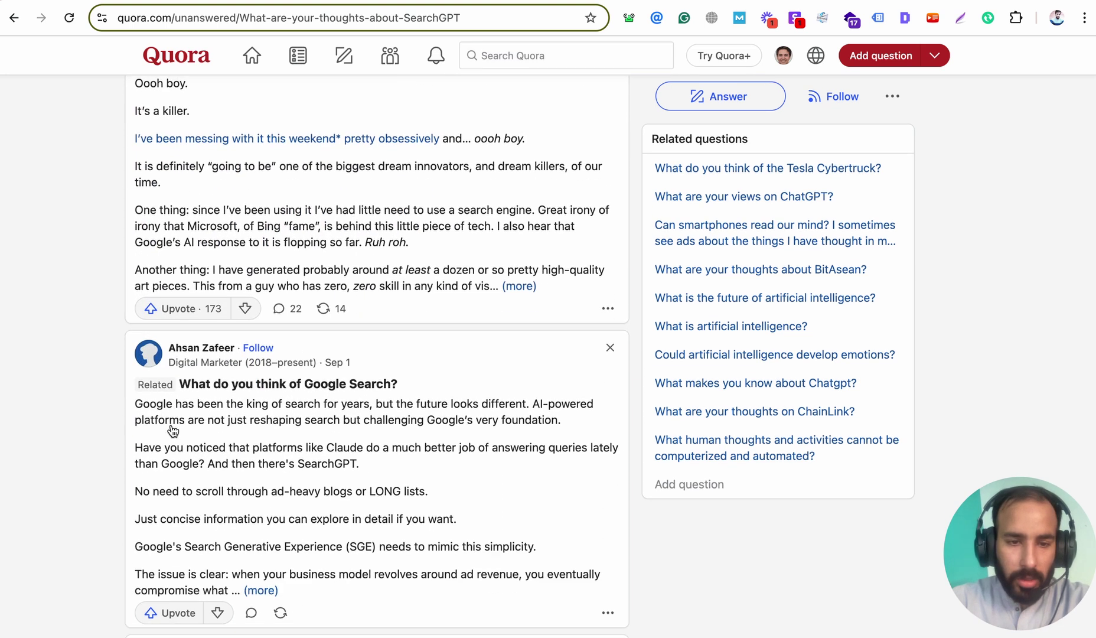
pyautogui.scroll(5, 226, 359)
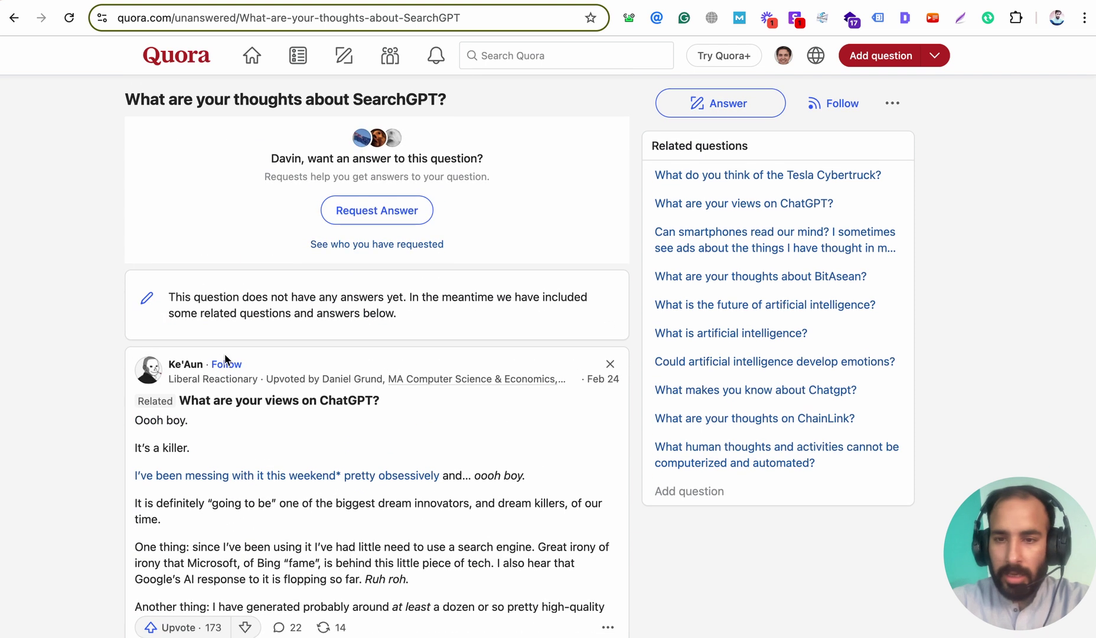
pyautogui.scroll(-1, 226, 357)
pyautogui.scroll(1, 226, 359)
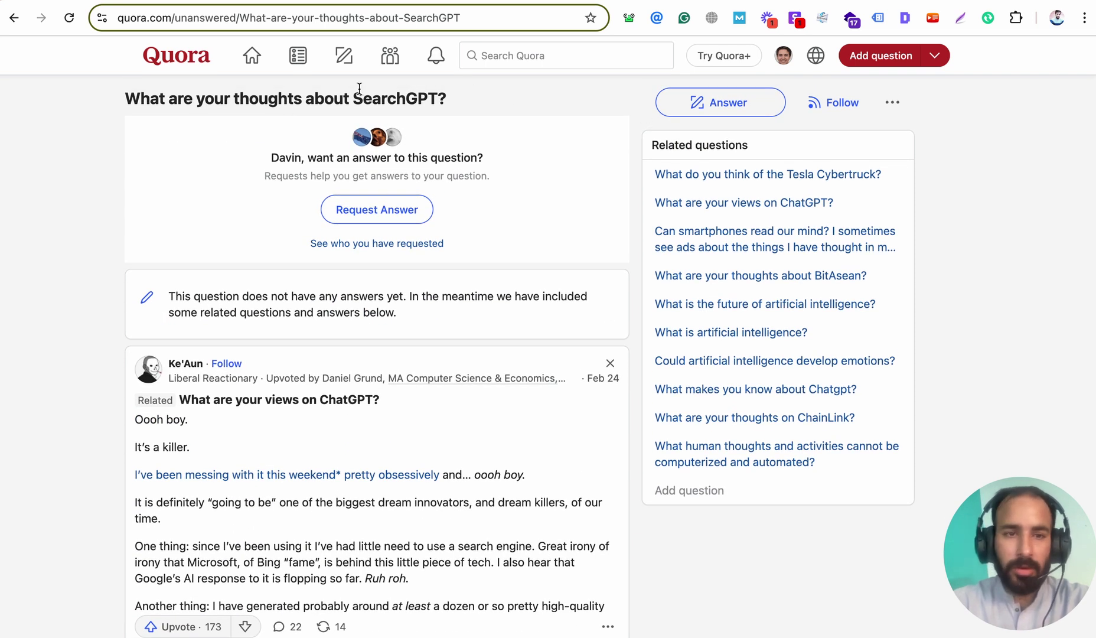
pyautogui.tripleClick(273, 97)
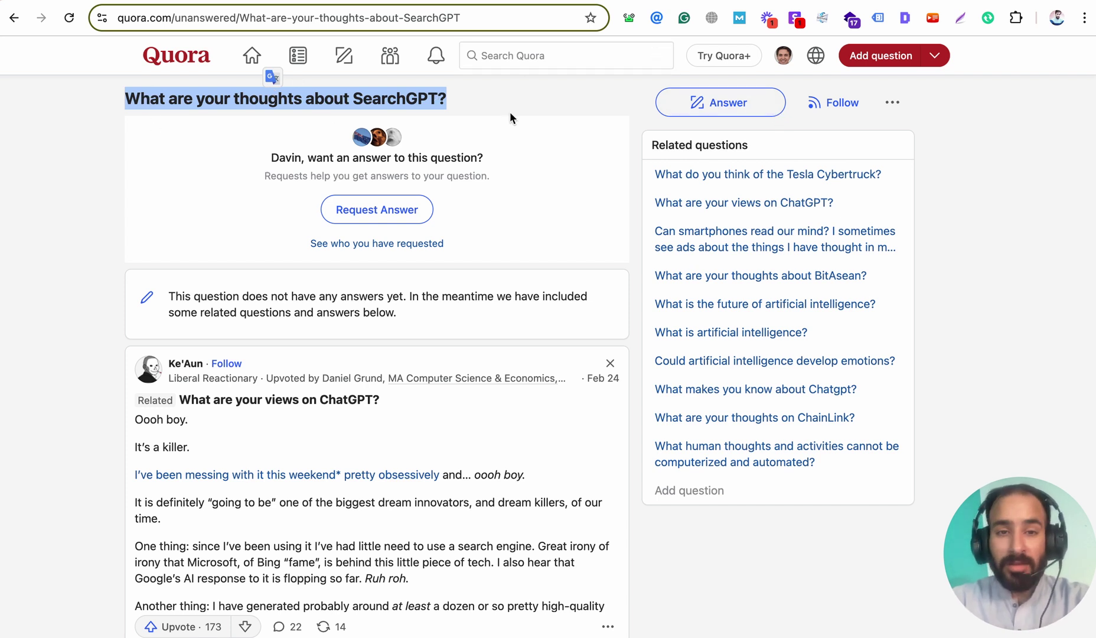
# Return to the home feed, search for "lead generation" and narrow the results to topics.
pyautogui.click(254, 59)
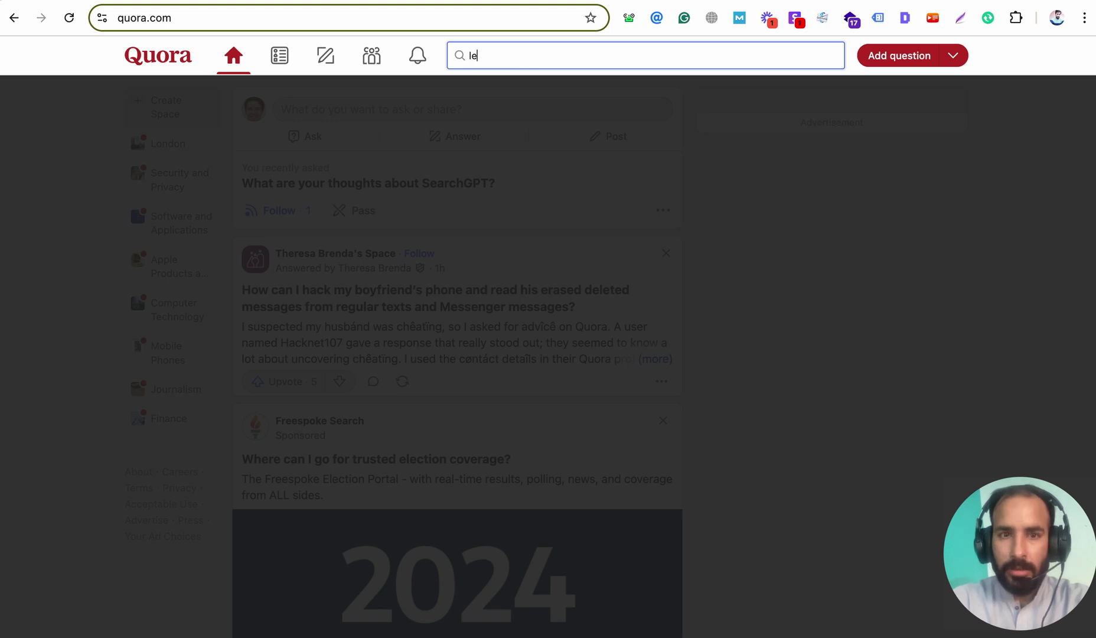
pyautogui.write('ad gneer')
pyautogui.press('BackSpace')
pyautogui.press('BackSpace')
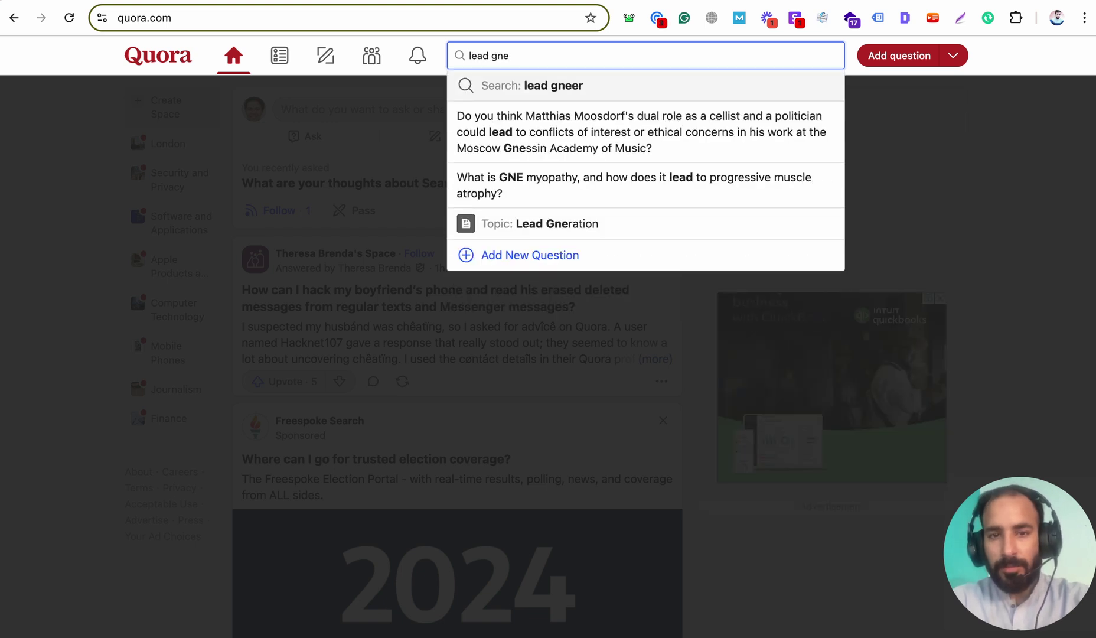
pyautogui.press('BackSpace')
pyautogui.press('BackSpace')
pyautogui.write('eneratio')
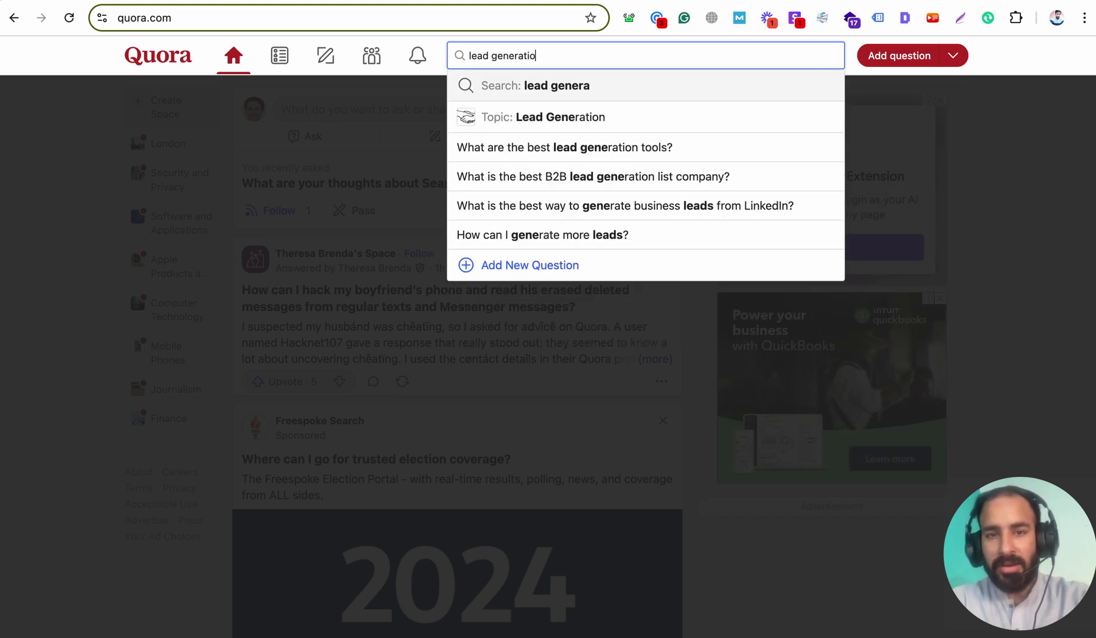
pyautogui.write('n')
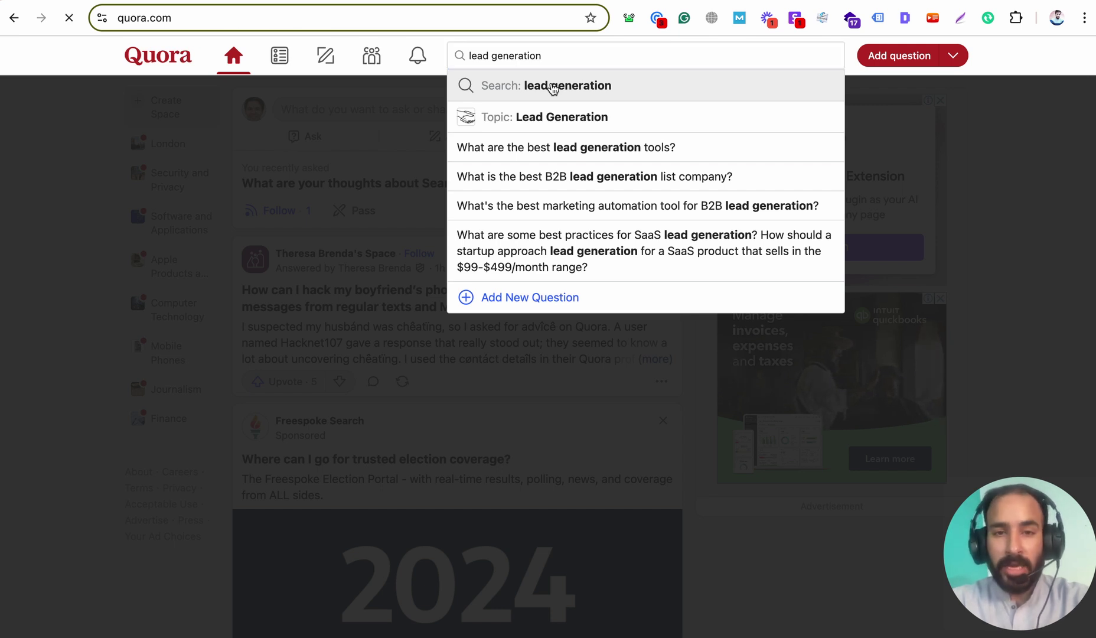
pyautogui.click(551, 87)
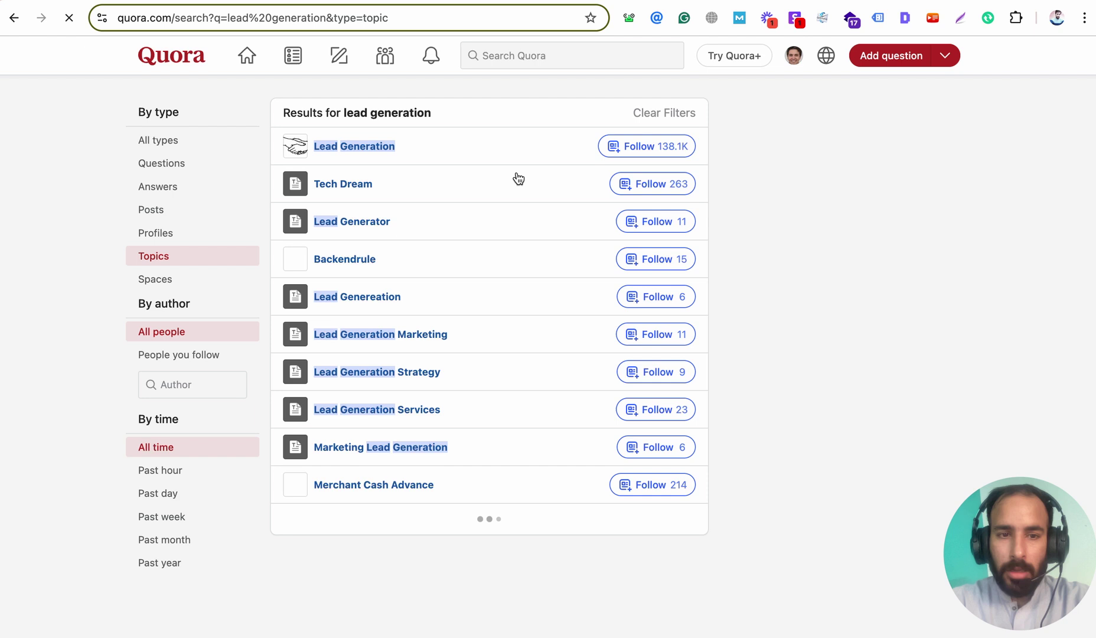
# Open and follow the Lead Generation topic, and display its most viewed writers.
pyautogui.click(347, 149)
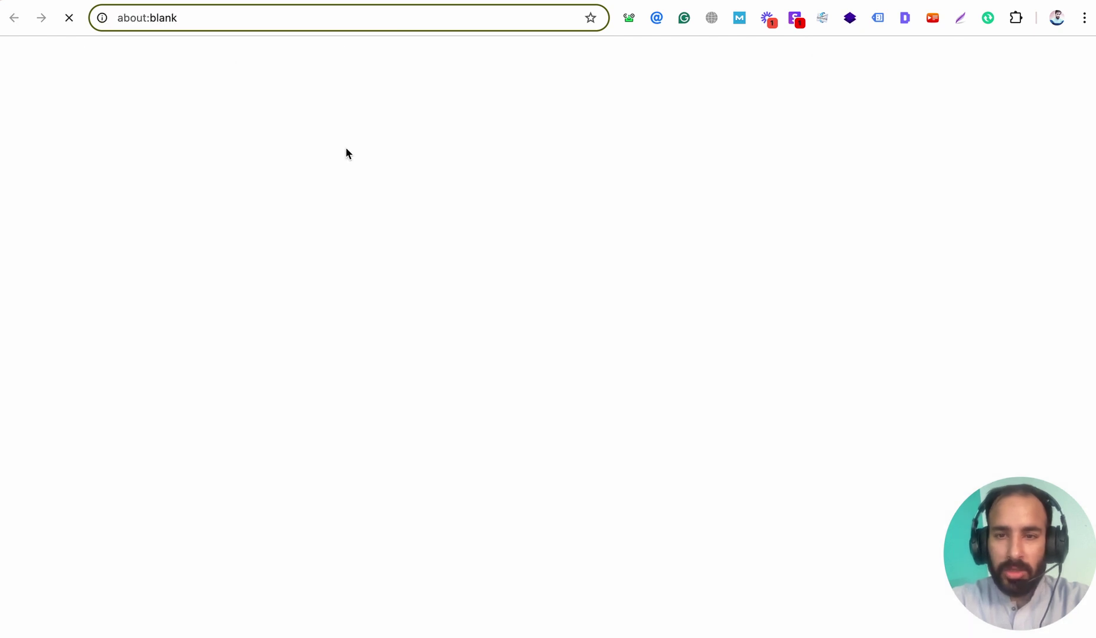
pyautogui.click(421, 158)
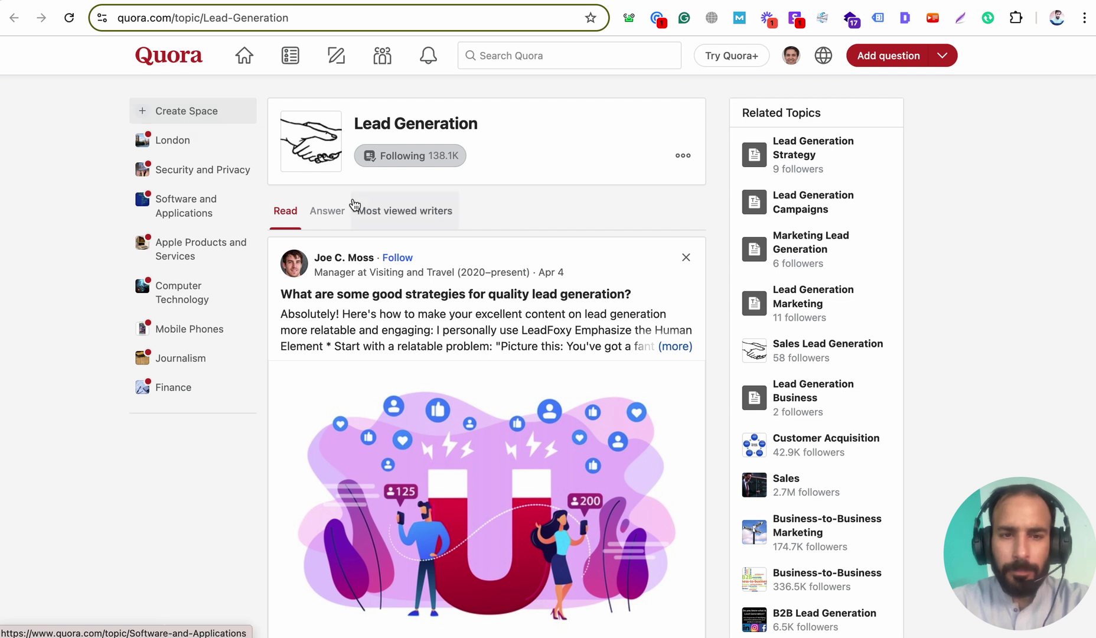
pyautogui.click(393, 230)
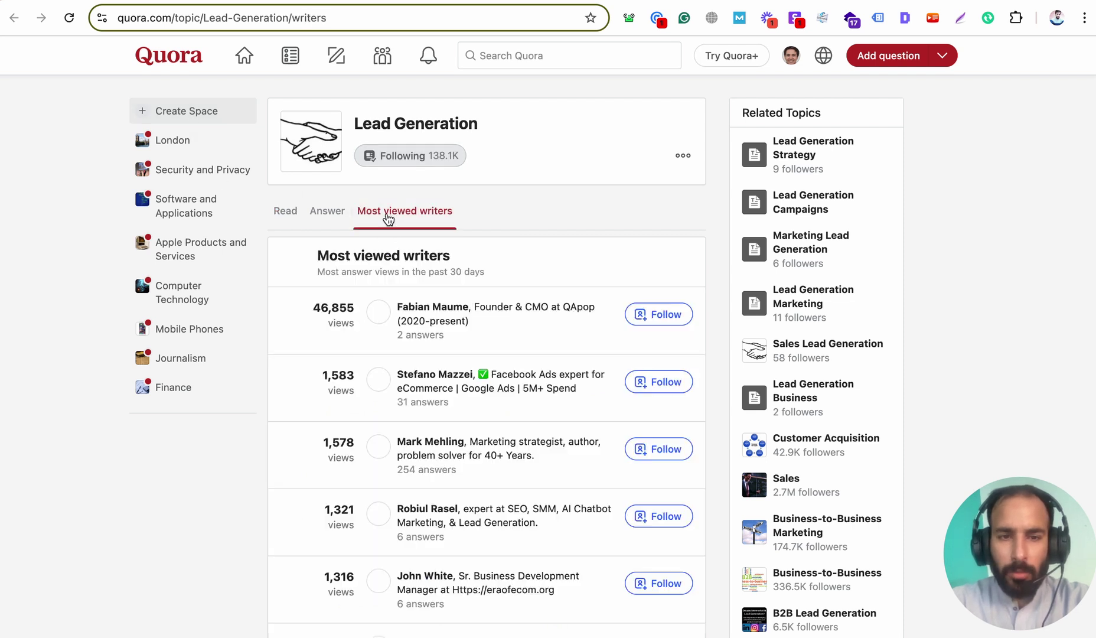
# Follow all ten writers in the Lead Generation topic's list of most viewed writers.
pyautogui.scroll(-2, 451, 317)
pyautogui.click(673, 187)
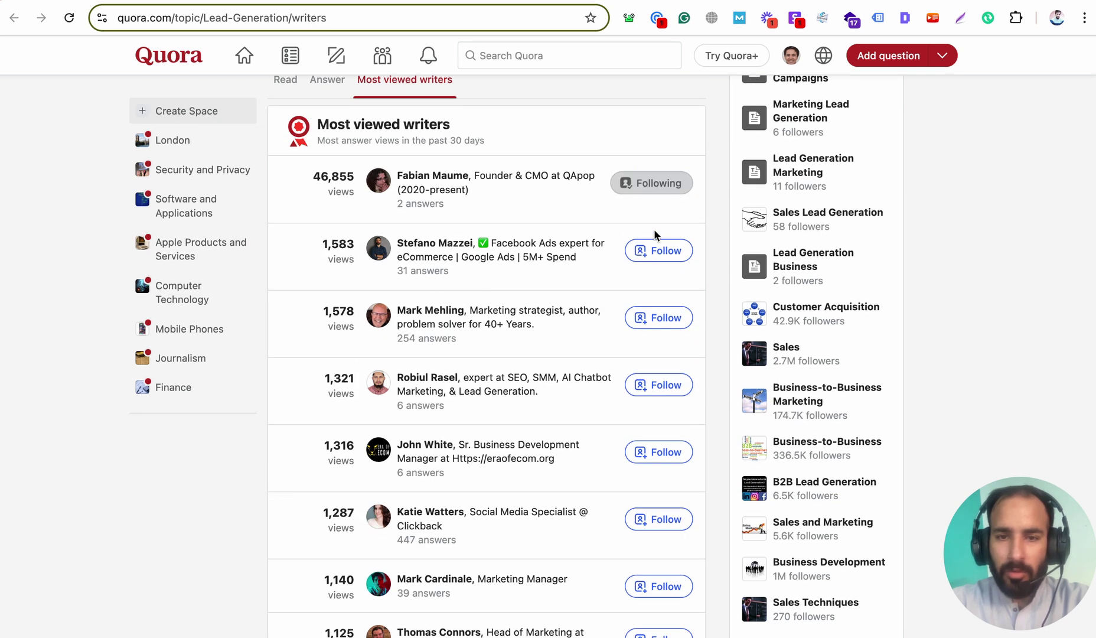
pyautogui.click(655, 249)
pyautogui.click(643, 319)
pyautogui.scroll(-3, 643, 325)
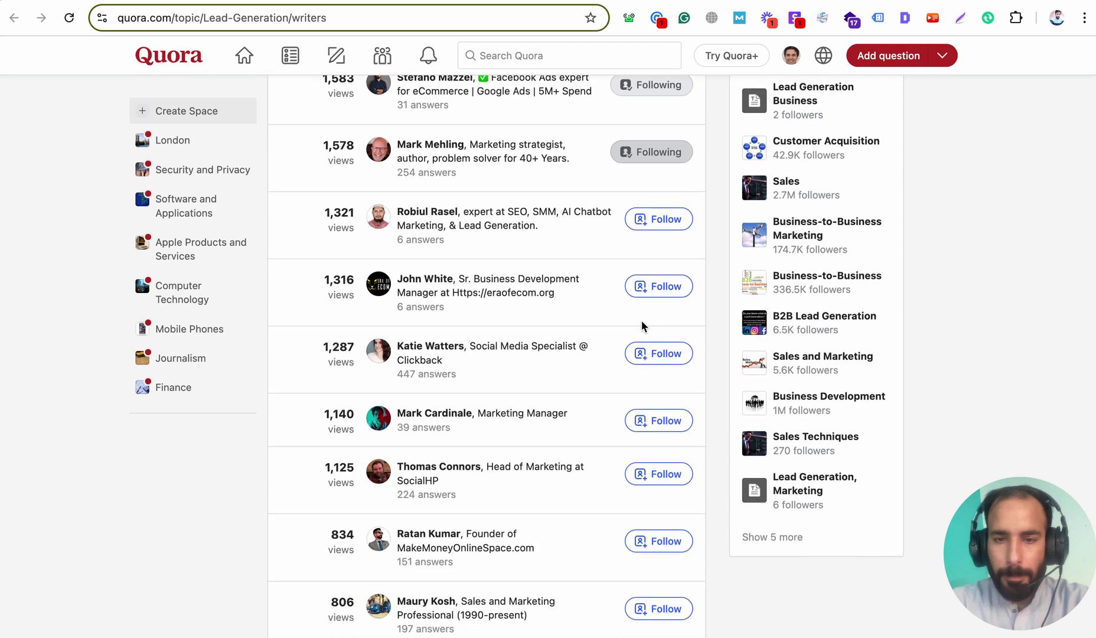
pyautogui.click(656, 219)
pyautogui.moveTo(665, 340); pyautogui.dragTo(684, 313)
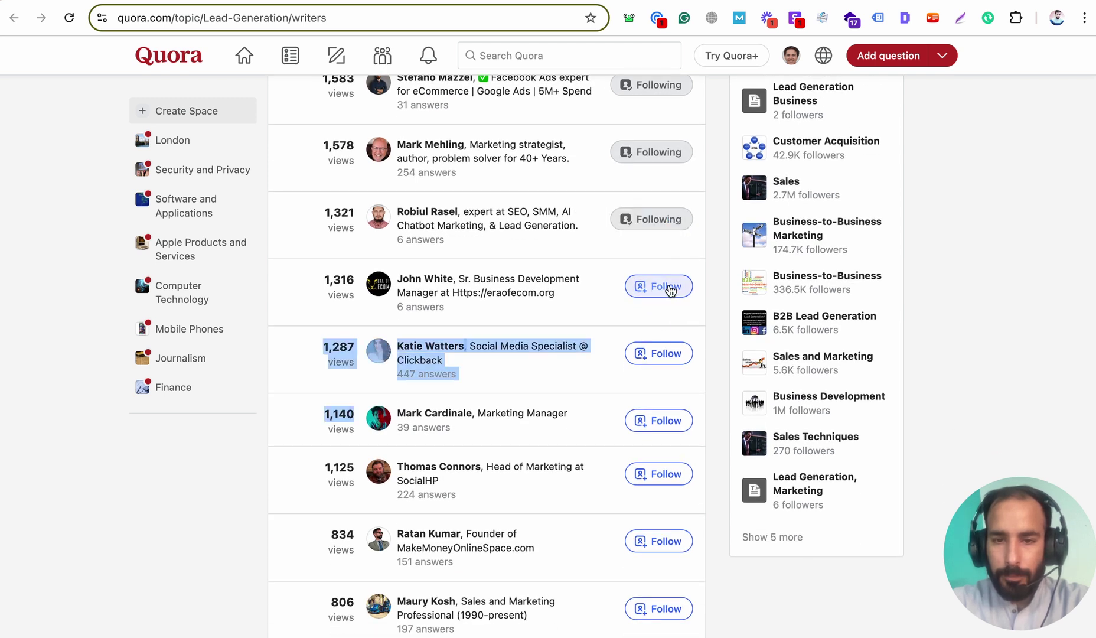
pyautogui.click(661, 287)
pyautogui.click(660, 353)
pyautogui.click(656, 420)
pyautogui.scroll(-1, 657, 433)
pyautogui.scroll(-1, 655, 432)
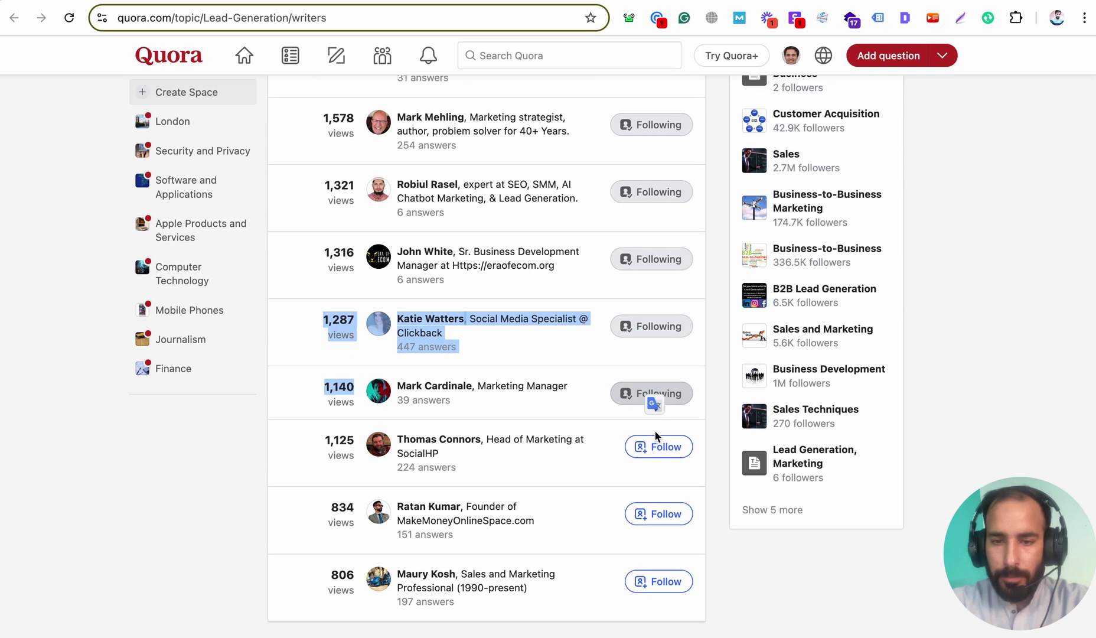
pyautogui.click(655, 447)
pyautogui.click(656, 514)
pyautogui.click(655, 578)
pyautogui.scroll(5, 655, 531)
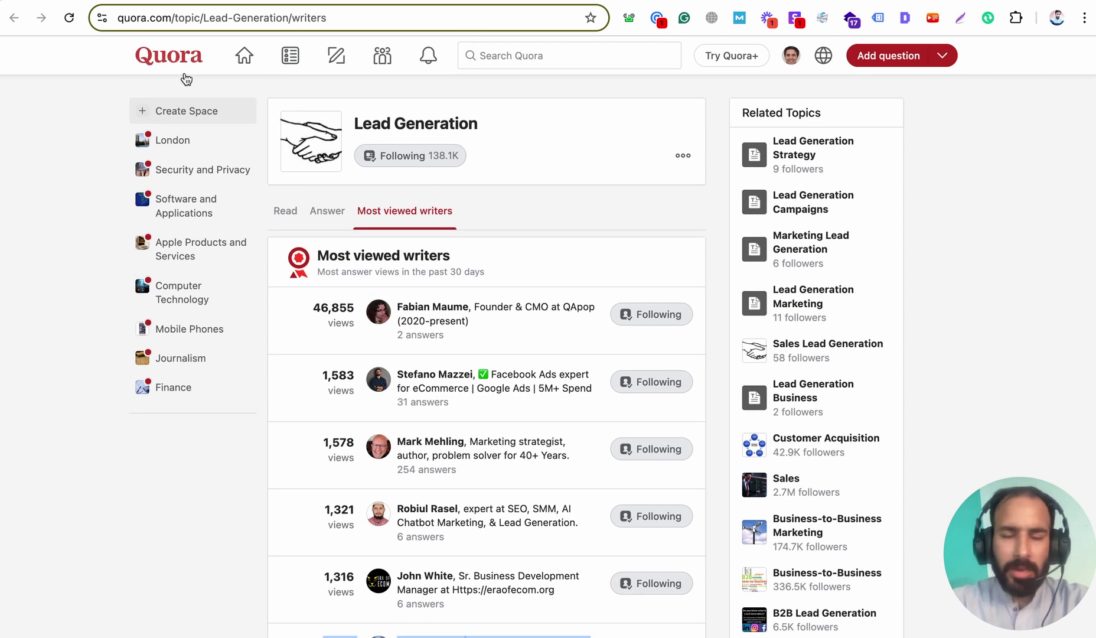
# Open the Lead Generation topic's questions to answer and look through the list for ones worth answering.
pyautogui.click(286, 213)
pyautogui.click(323, 218)
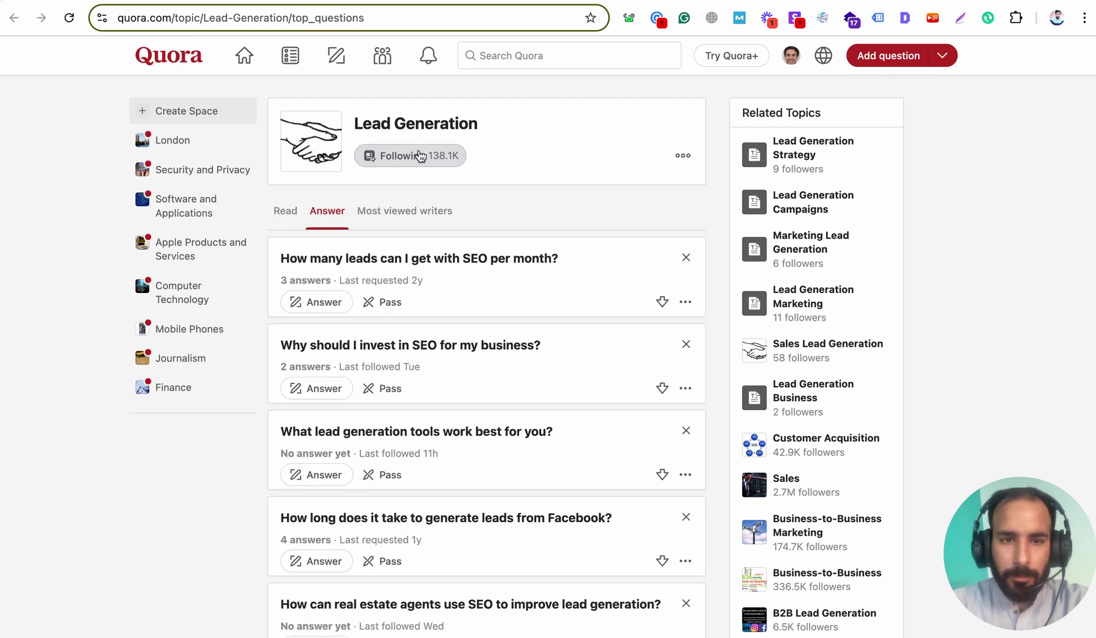
pyautogui.click(682, 156)
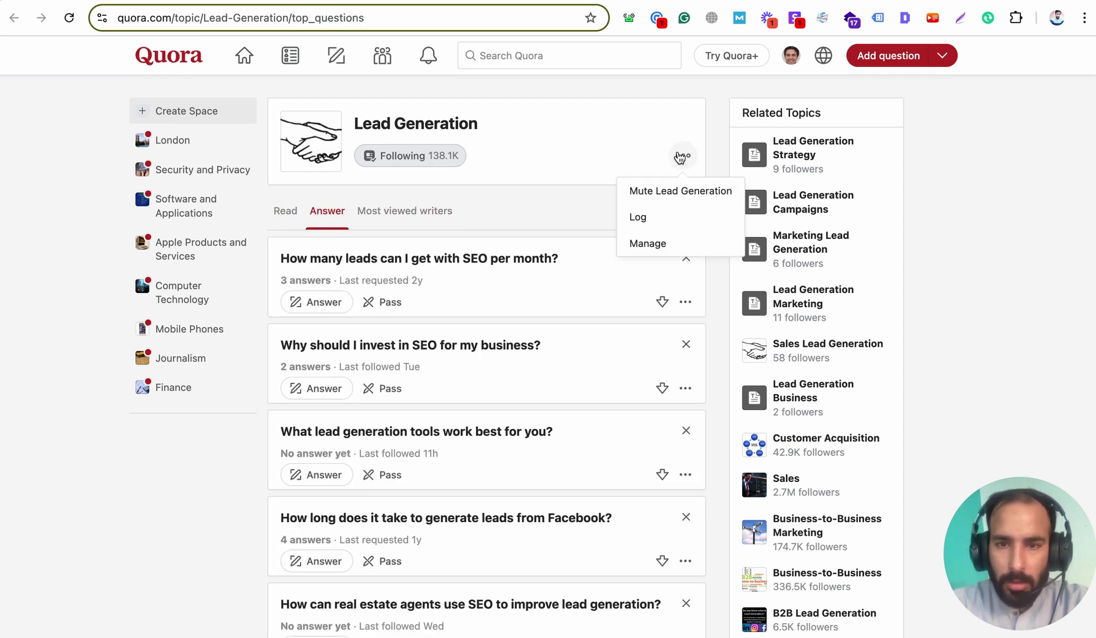
pyautogui.click(666, 155)
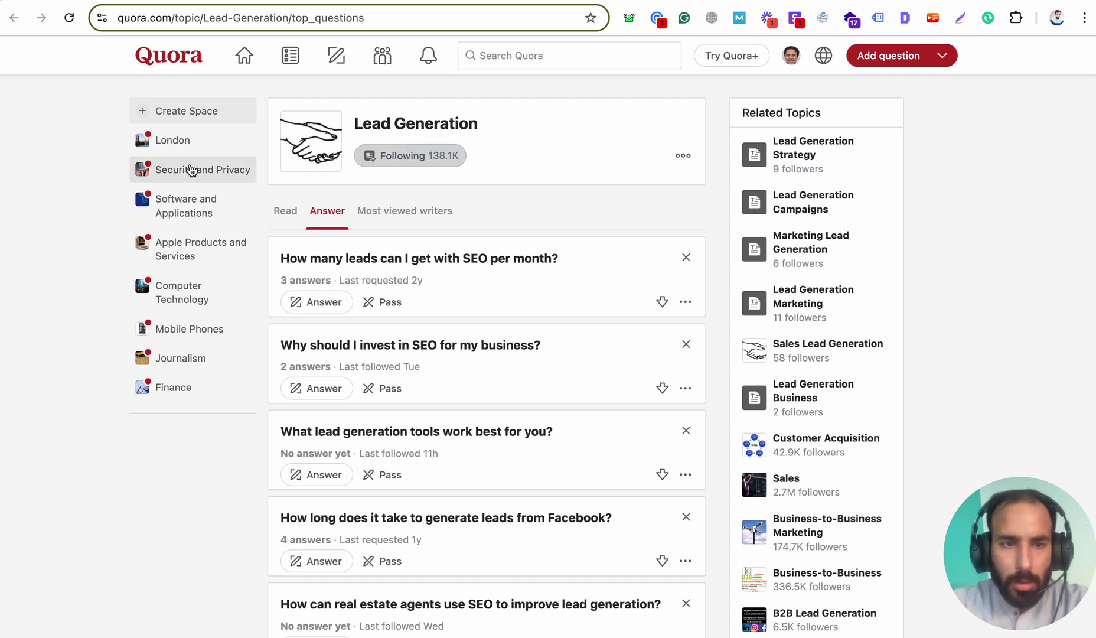
pyautogui.scroll(-2, 365, 312)
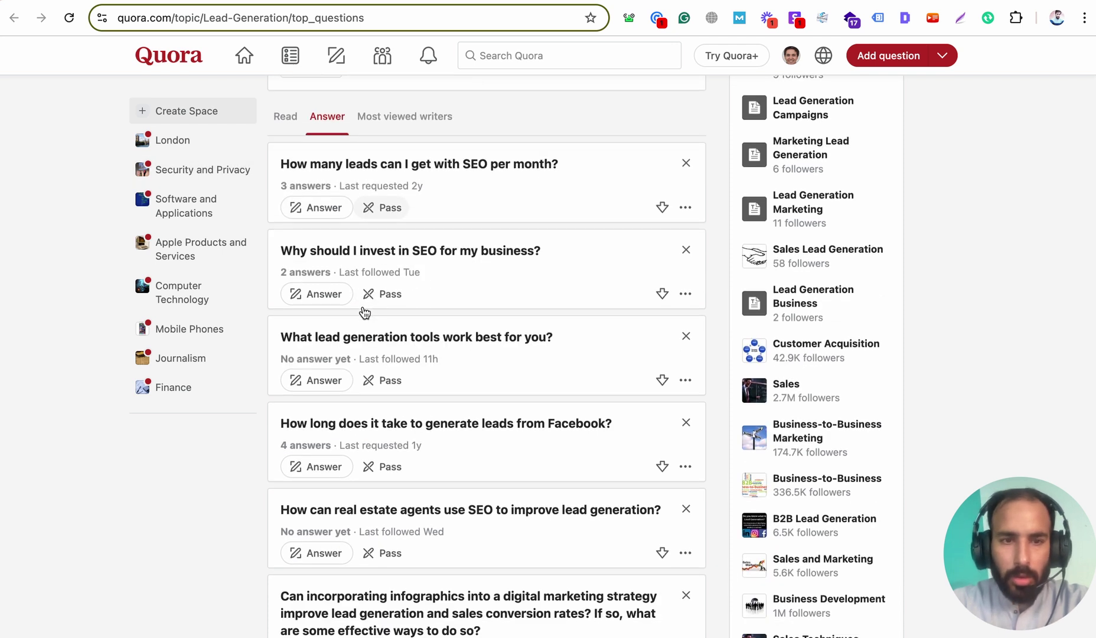
pyautogui.scroll(2, 365, 312)
pyautogui.scroll(-1, 390, 313)
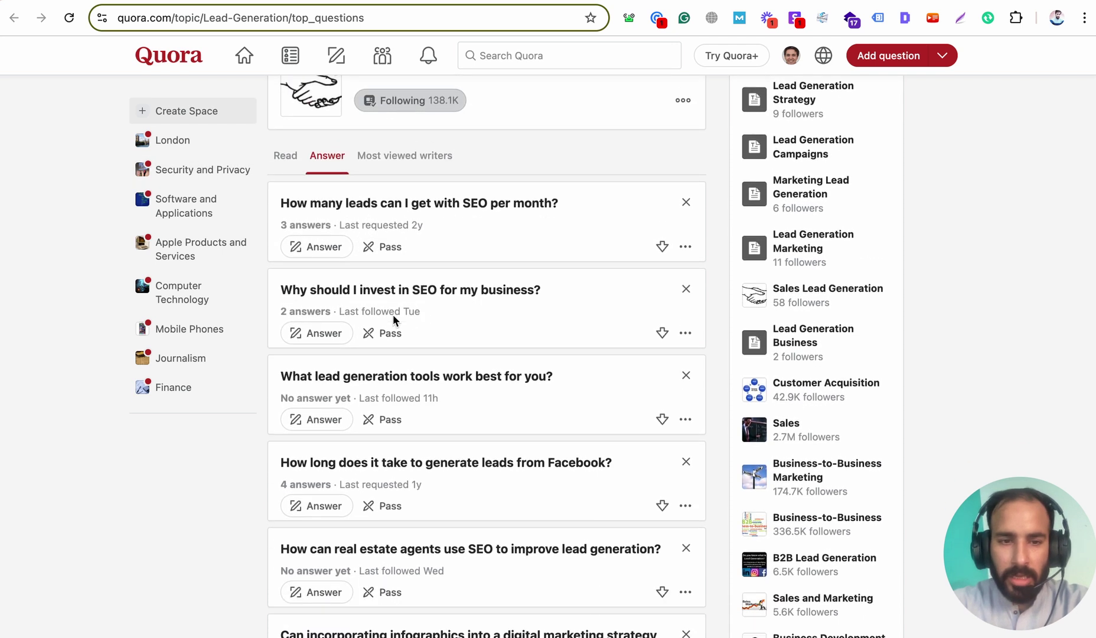
pyautogui.scroll(-8, 393, 314)
pyautogui.scroll(-5, 400, 172)
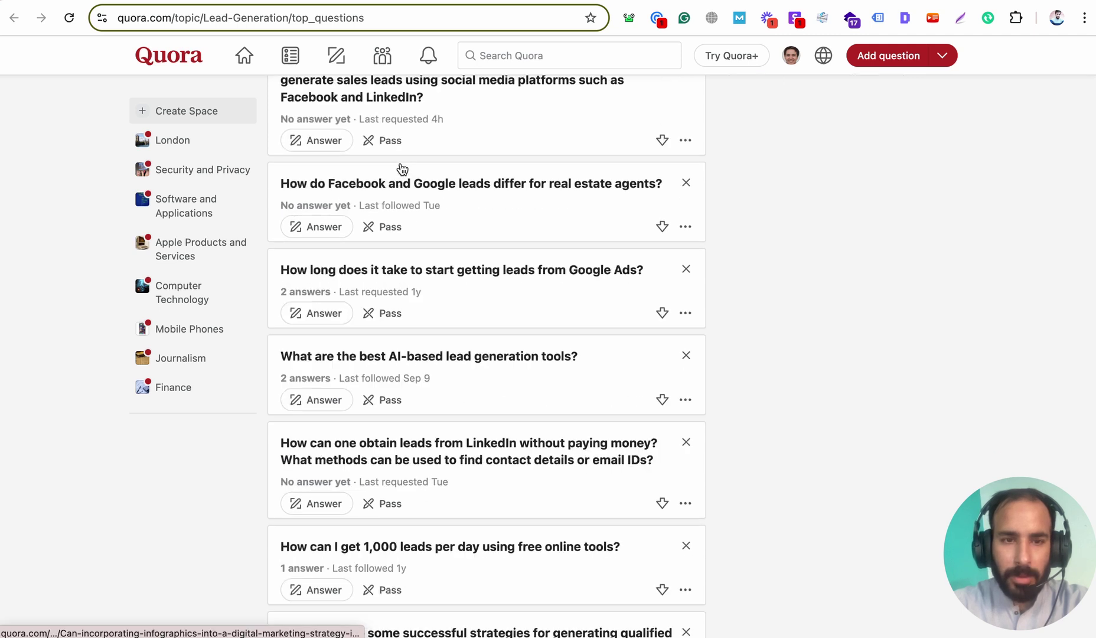
pyautogui.scroll(-5, 393, 169)
pyautogui.scroll(15, 396, 168)
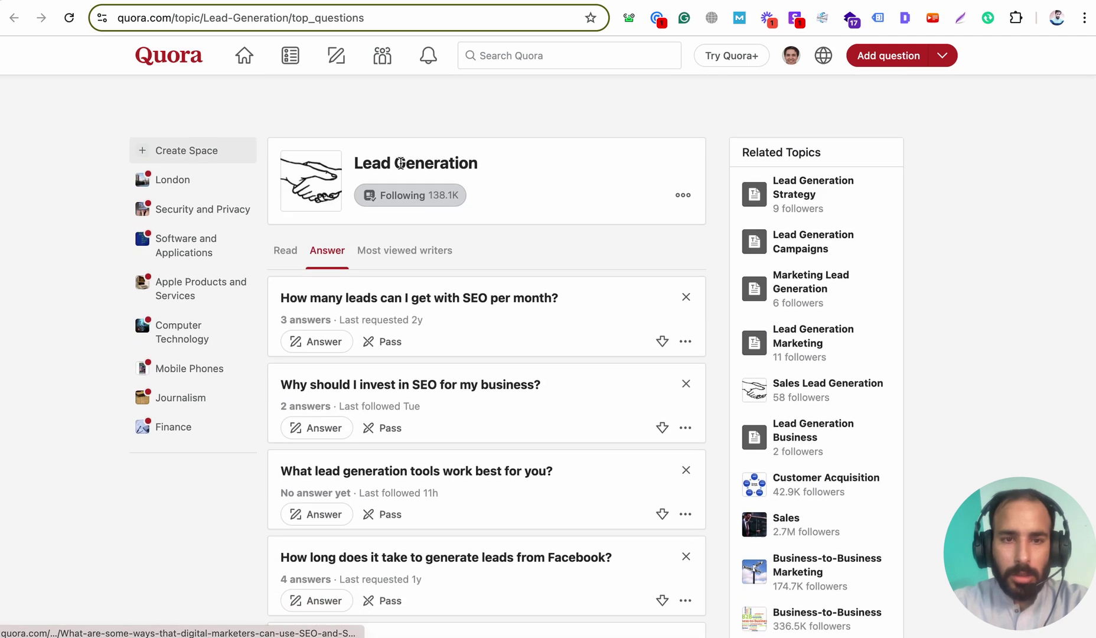
pyautogui.scroll(-1, 400, 166)
# Open the top-ranked Lead Generation writer's profile from the most viewed writers and sort its content by all-time views.
pyautogui.click(385, 217)
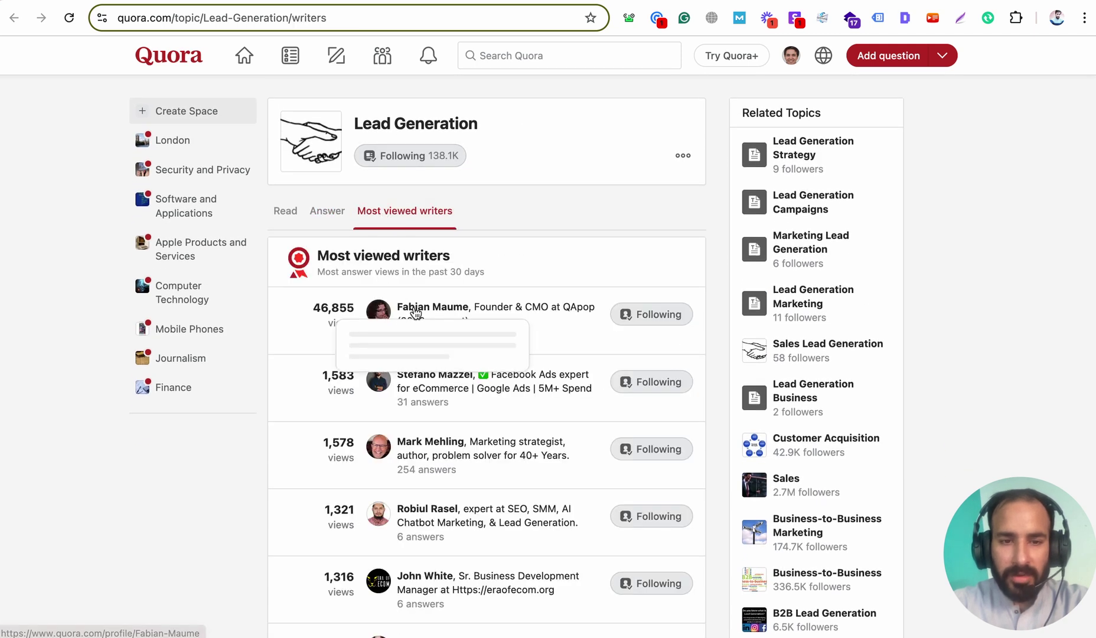
pyautogui.click(460, 308)
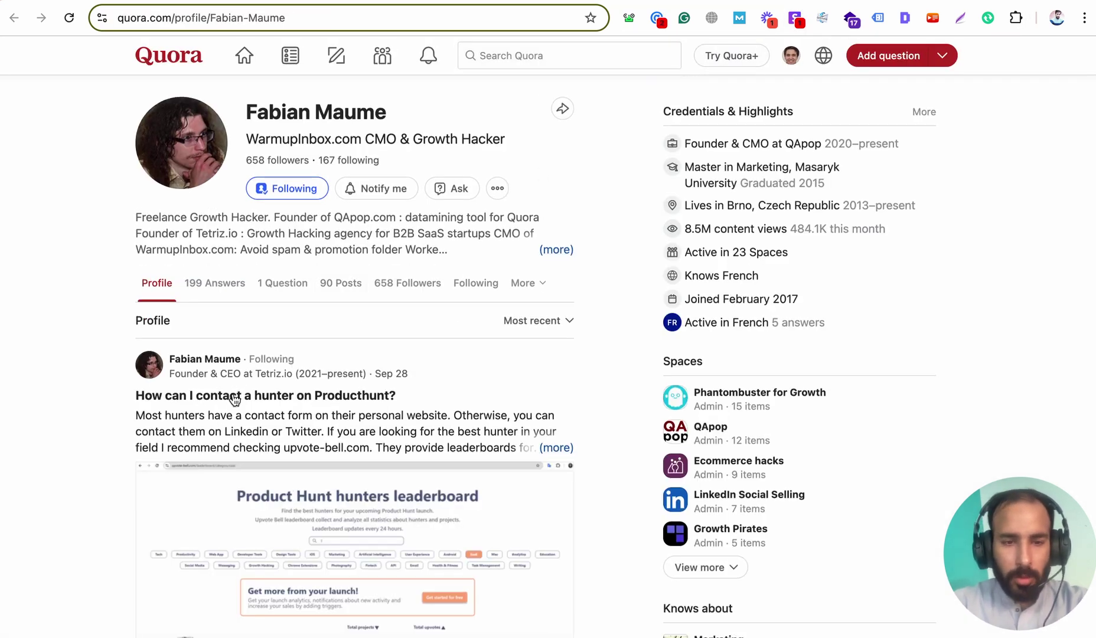
pyautogui.scroll(-5, 235, 302)
pyautogui.scroll(5, 271, 144)
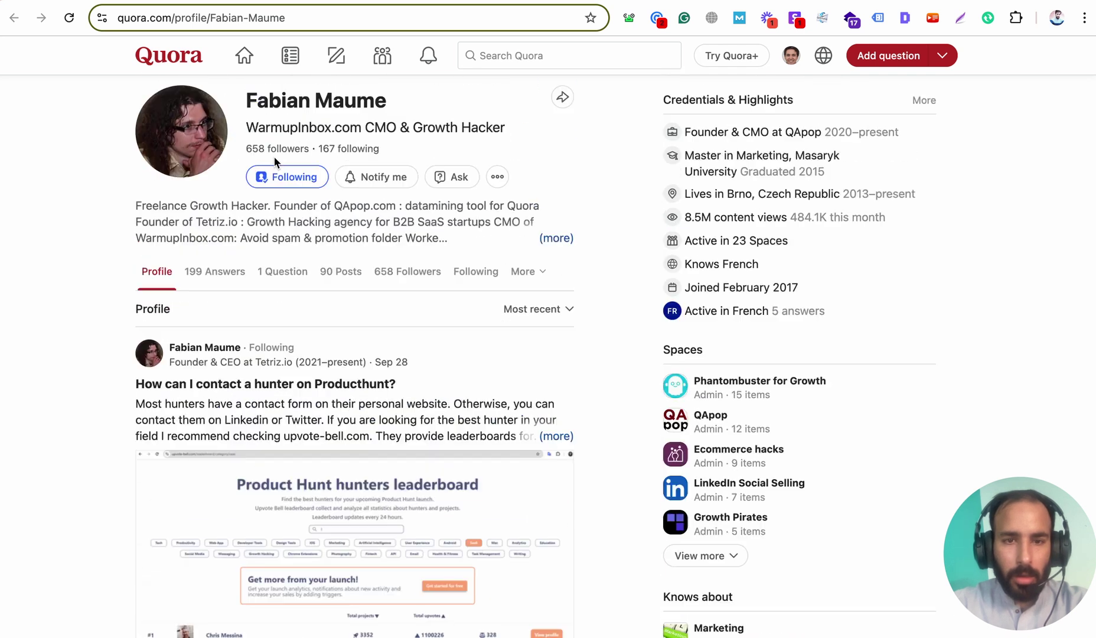
pyautogui.click(535, 322)
pyautogui.click(464, 335)
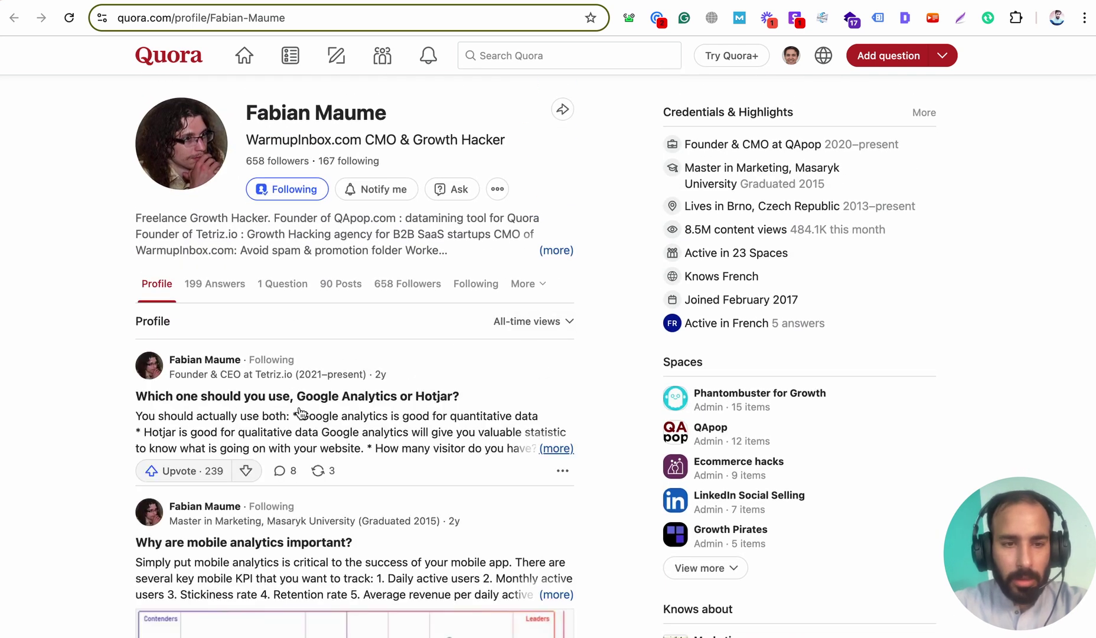
# Read the writer's most viewed answer in full and open its question, "Which one should you use, Google Analytics or Hotjar?".
pyautogui.scroll(-3, 296, 419)
pyautogui.scroll(-7, 297, 418)
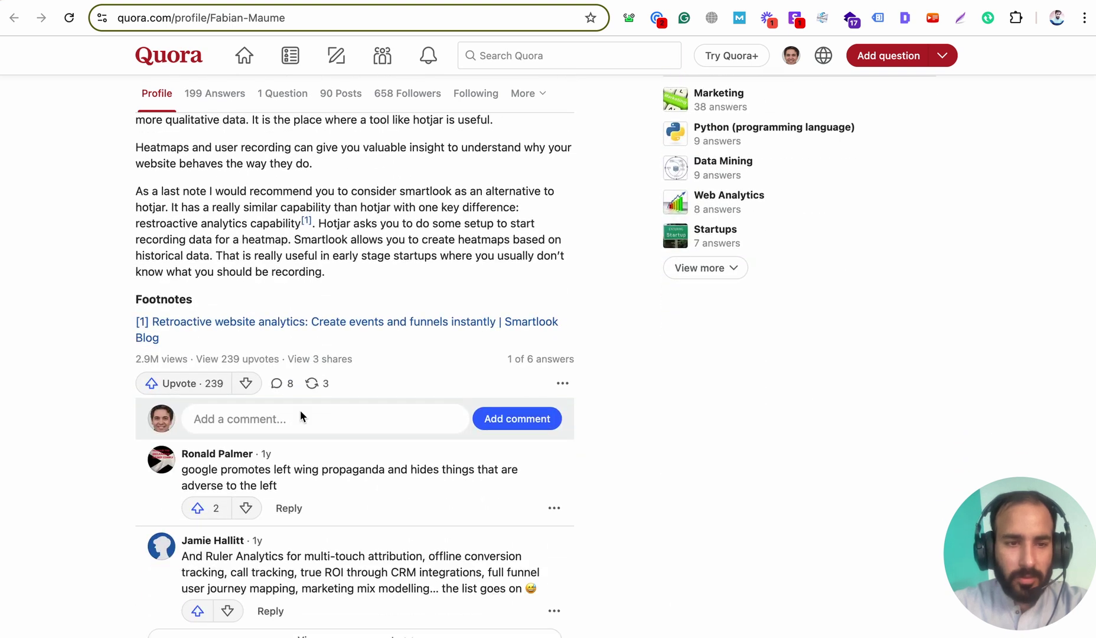
pyautogui.scroll(6, 152, 354)
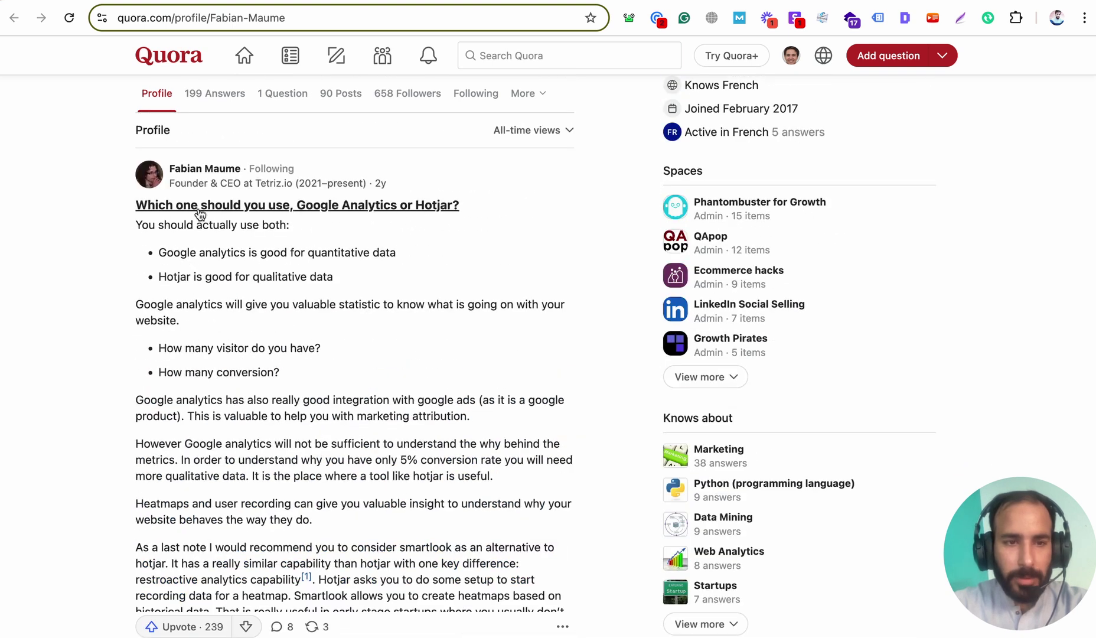
pyautogui.moveTo(111, 205); pyautogui.dragTo(502, 211)
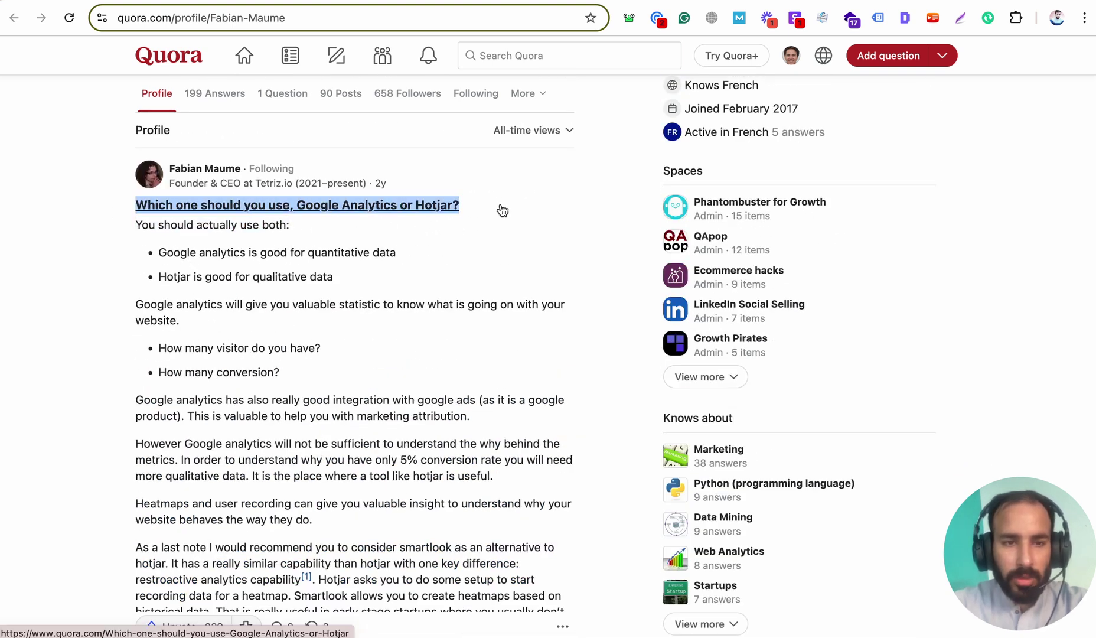
pyautogui.click(376, 207)
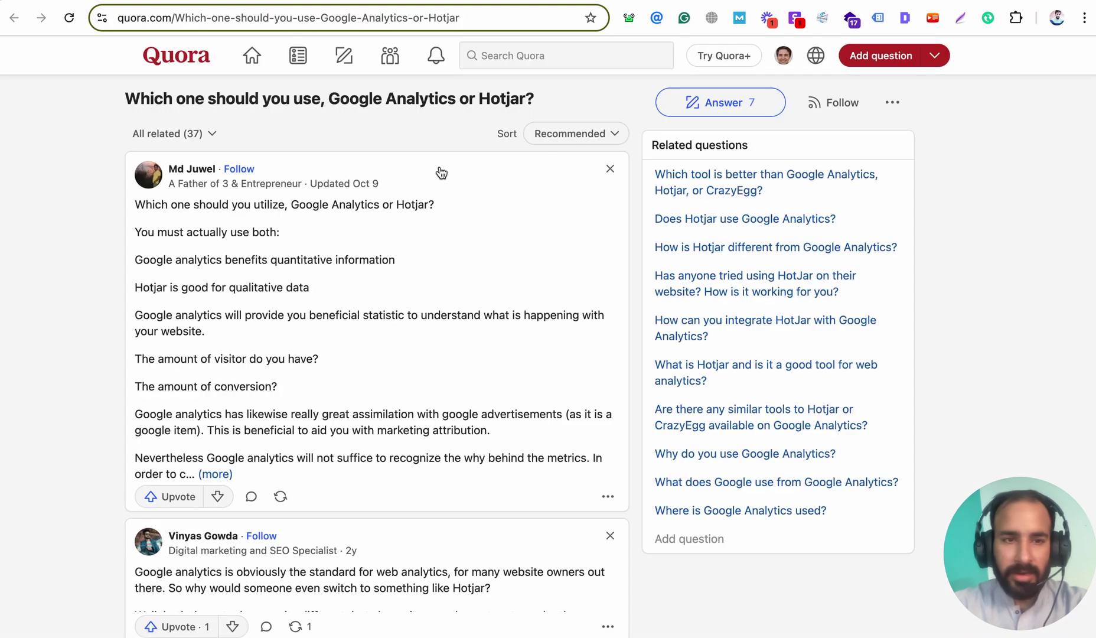
# Limit the question page to its direct answers and expand the first two answers to read them.
pyautogui.click(171, 135)
pyautogui.click(177, 188)
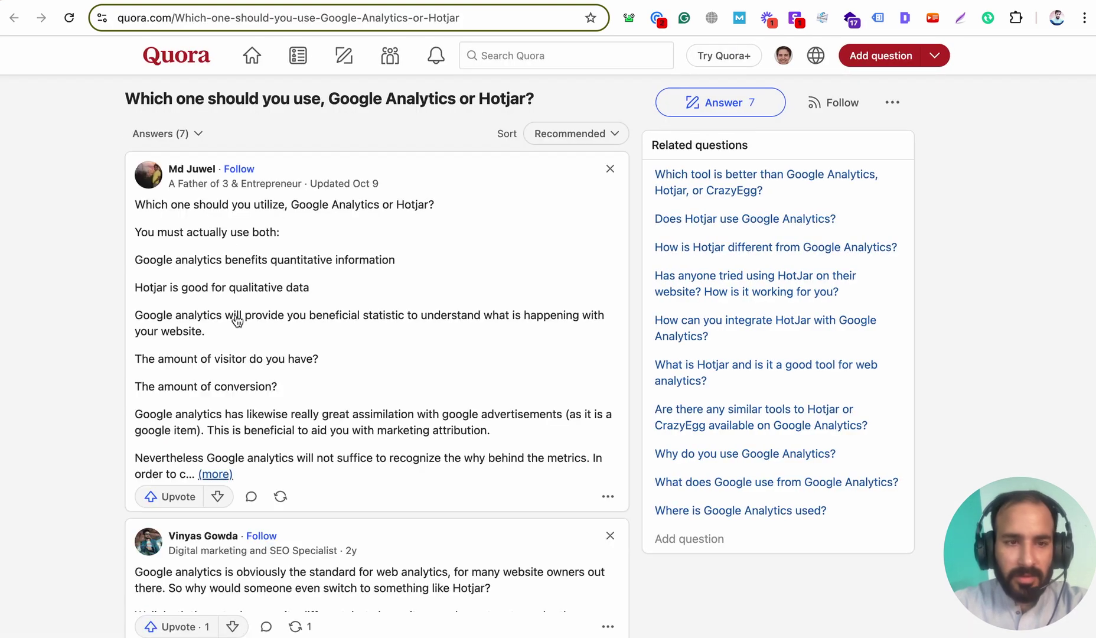
pyautogui.scroll(-7, 224, 325)
pyautogui.scroll(7, 216, 332)
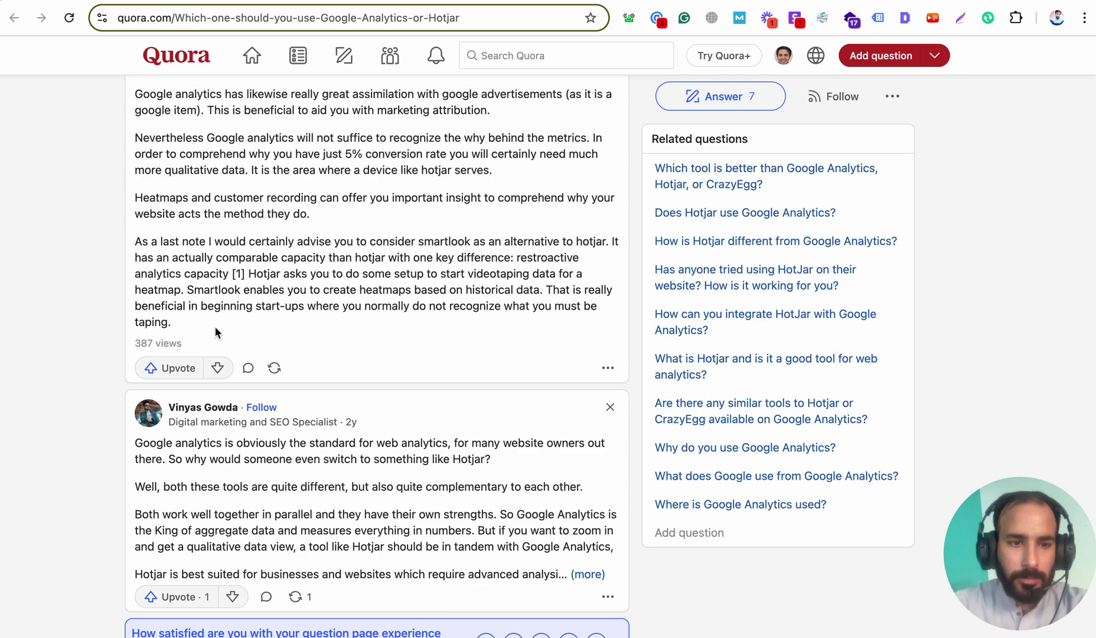
pyautogui.scroll(-14, 215, 333)
pyautogui.scroll(5, 216, 331)
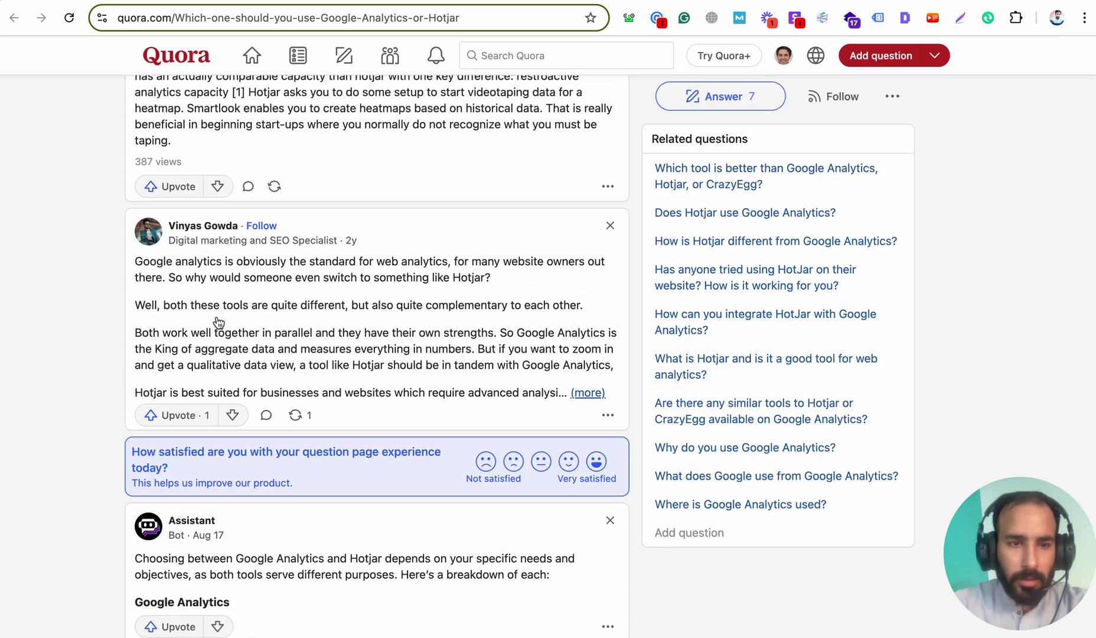
pyautogui.click(216, 319)
pyautogui.scroll(-2, 218, 318)
pyautogui.scroll(-6, 220, 317)
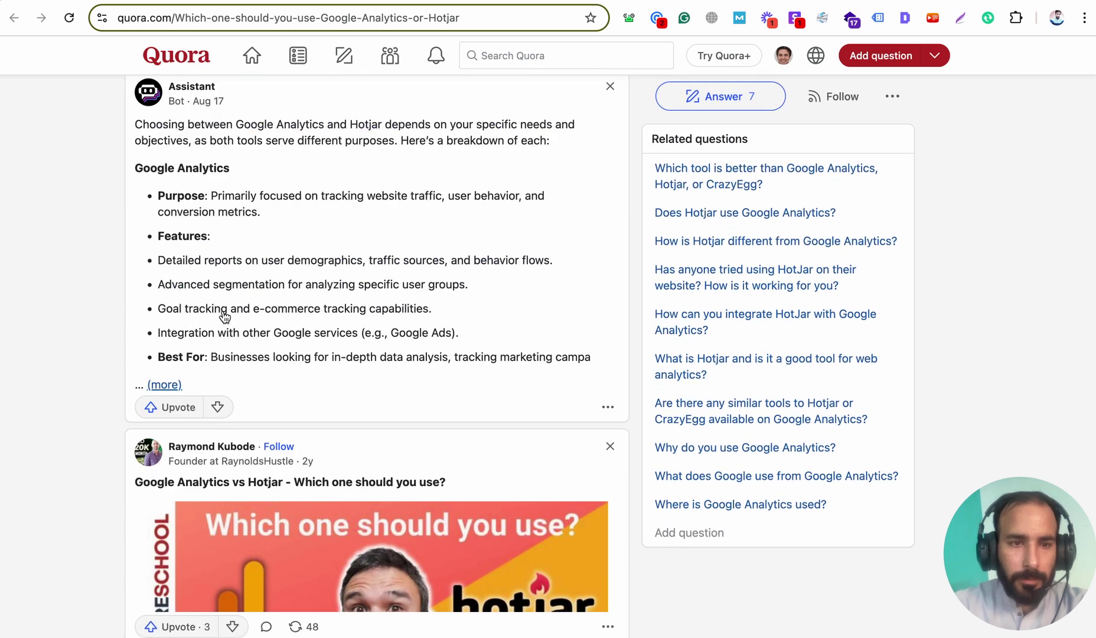
# Expand the Assistant bot's answer and the illustrated answer below it, and look through the remaining answers to the last one.
pyautogui.click(221, 313)
pyautogui.scroll(-17, 223, 313)
pyautogui.scroll(-2, 224, 315)
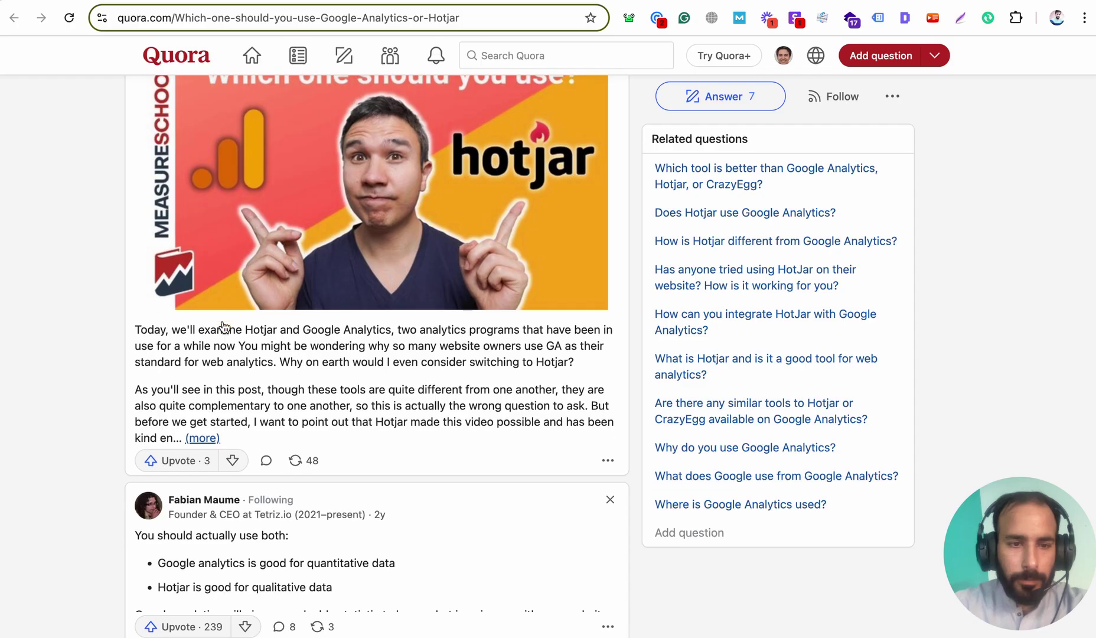
pyautogui.click(223, 322)
pyautogui.scroll(-13, 222, 330)
pyautogui.scroll(-20, 223, 331)
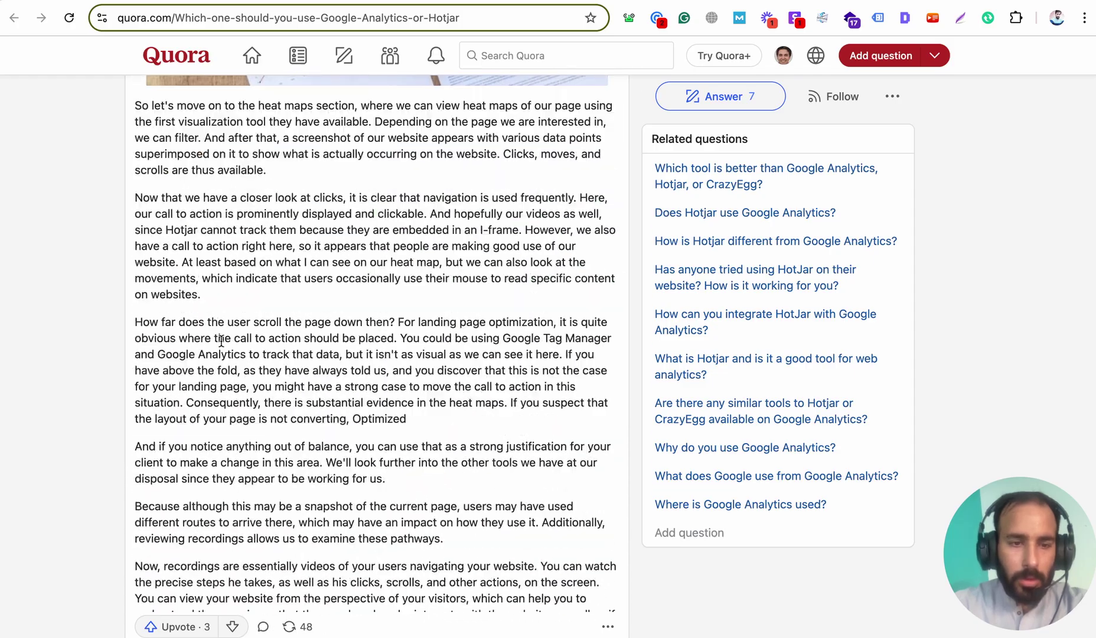
pyautogui.scroll(-20, 226, 321)
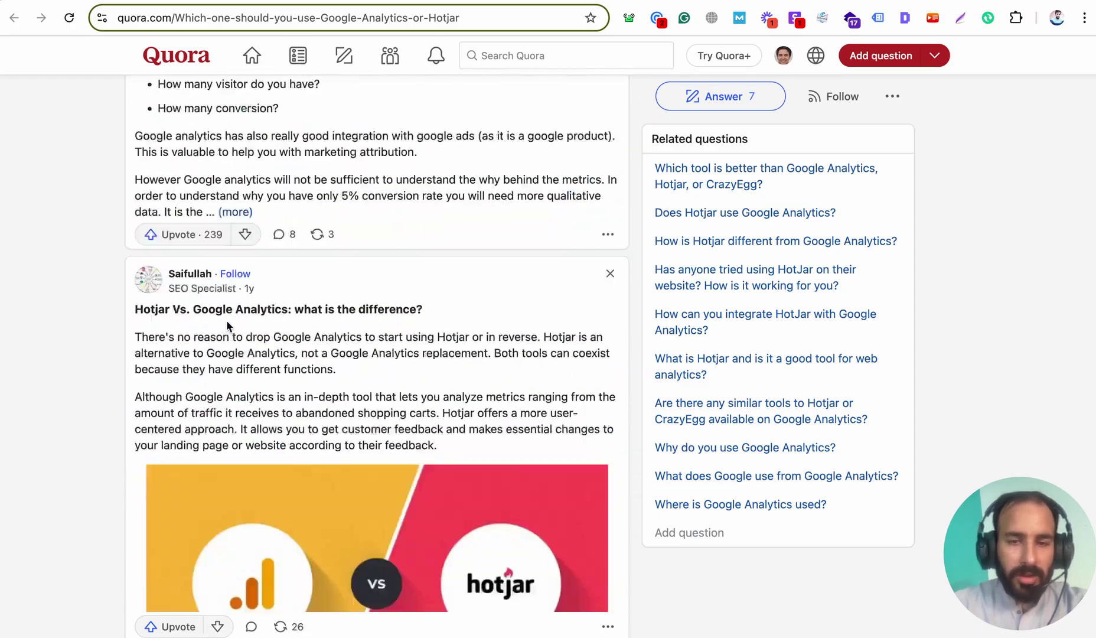
pyautogui.scroll(3, 228, 327)
pyautogui.scroll(-1, 228, 327)
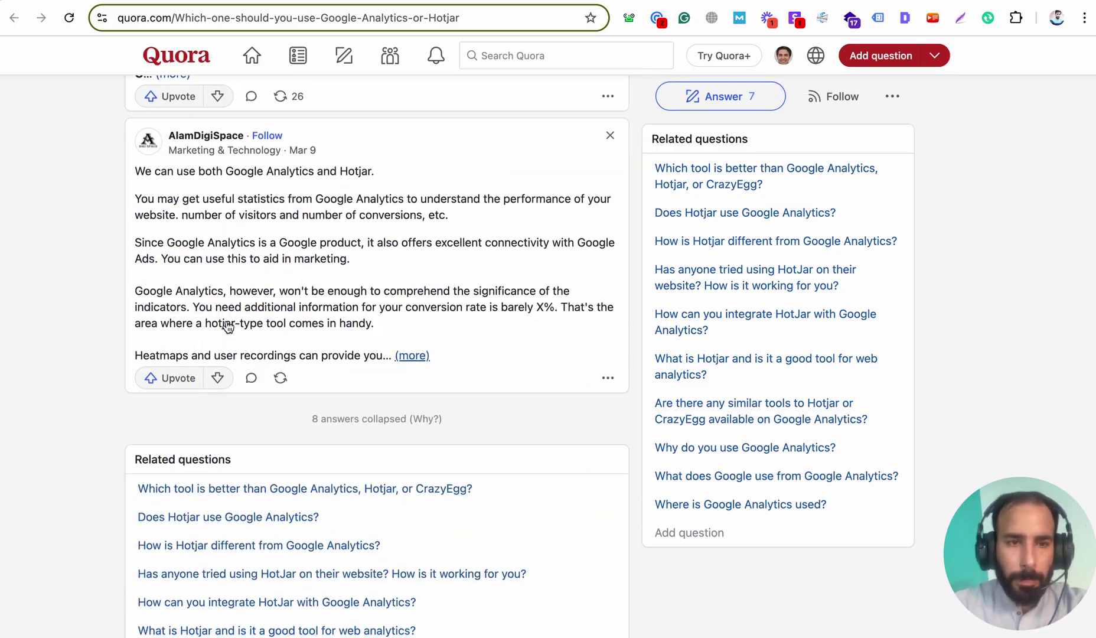
# Follow the writers of the first two answers to the Google Analytics or Hotjar question.
pyautogui.scroll(20, 220, 322)
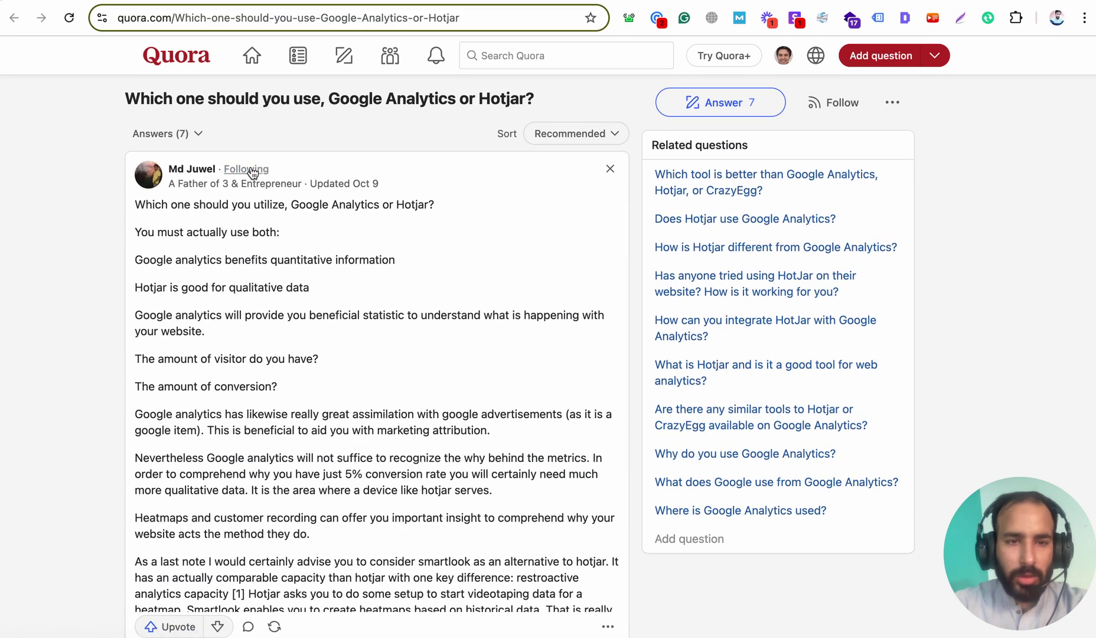
pyautogui.scroll(-8, 263, 340)
pyautogui.scroll(-10, 255, 258)
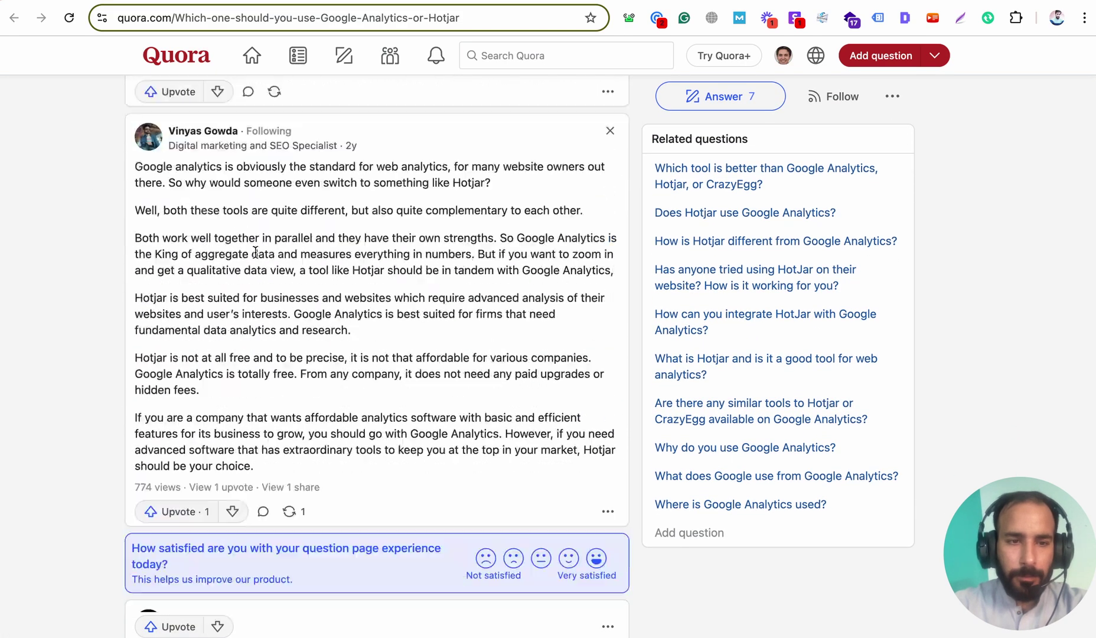
pyautogui.scroll(4, 255, 255)
pyautogui.scroll(-7, 245, 235)
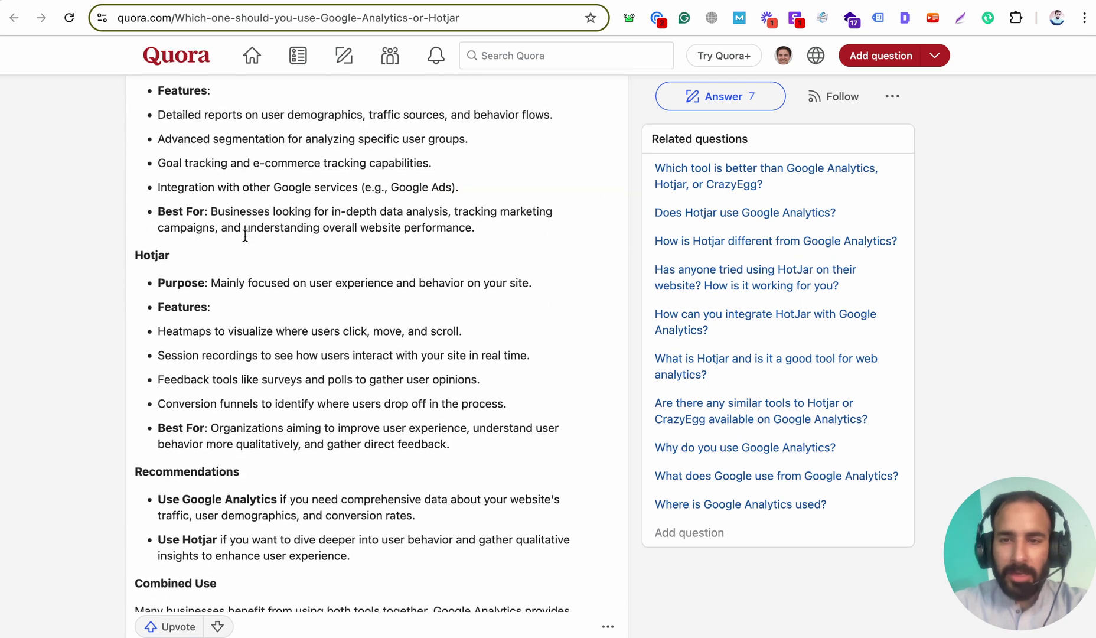
pyautogui.scroll(11, 245, 235)
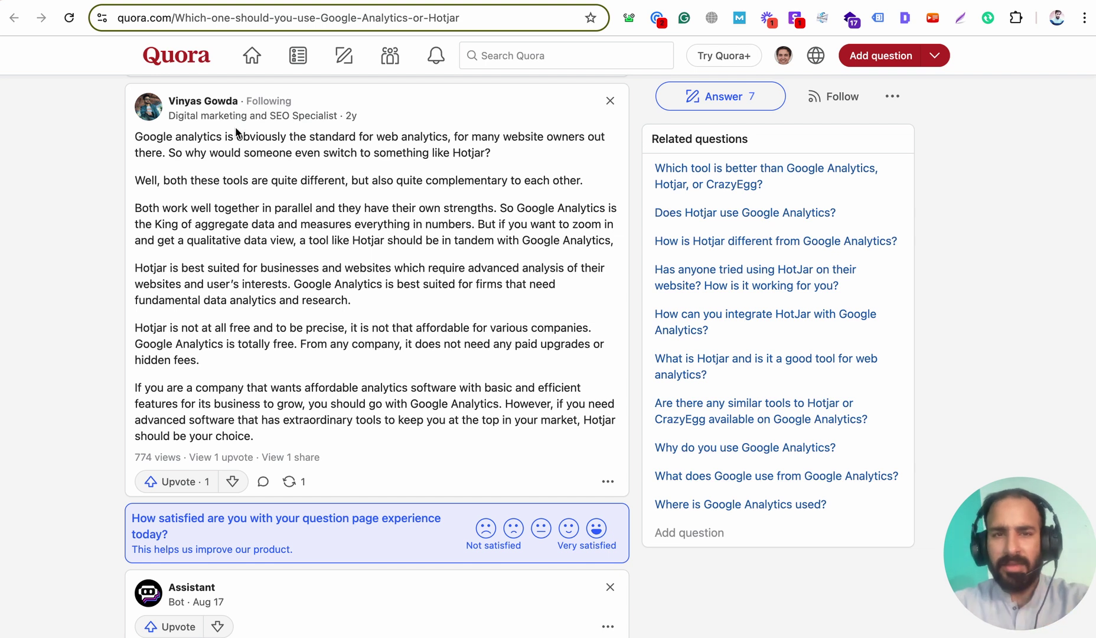
pyautogui.scroll(10, 304, 85)
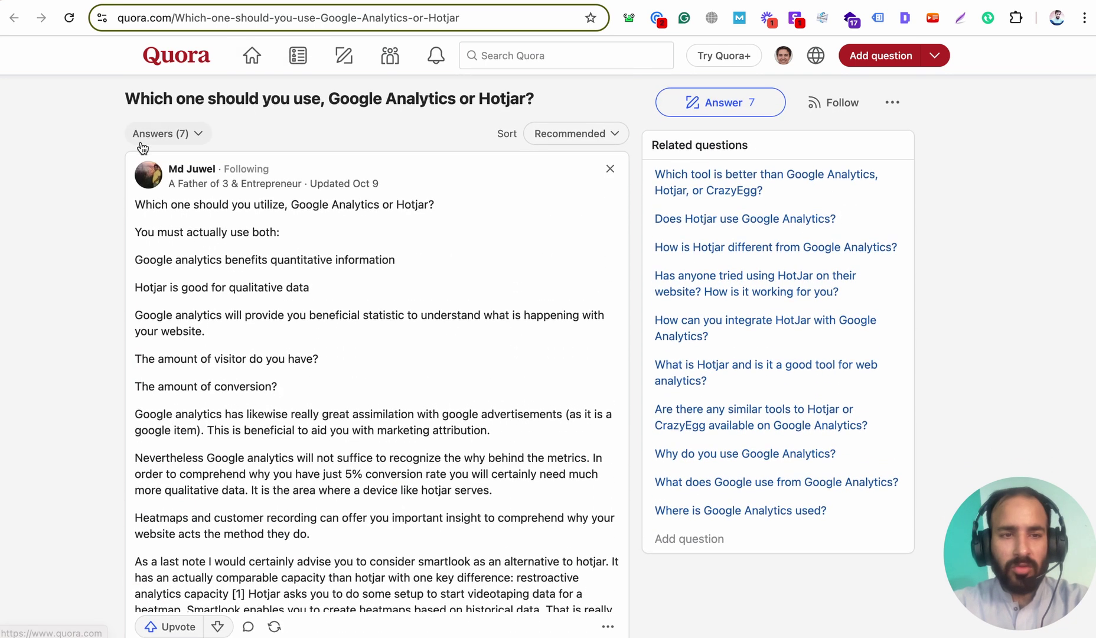
# Open the home feed and go back to the Google Analytics or Hotjar question.
pyautogui.click(142, 53)
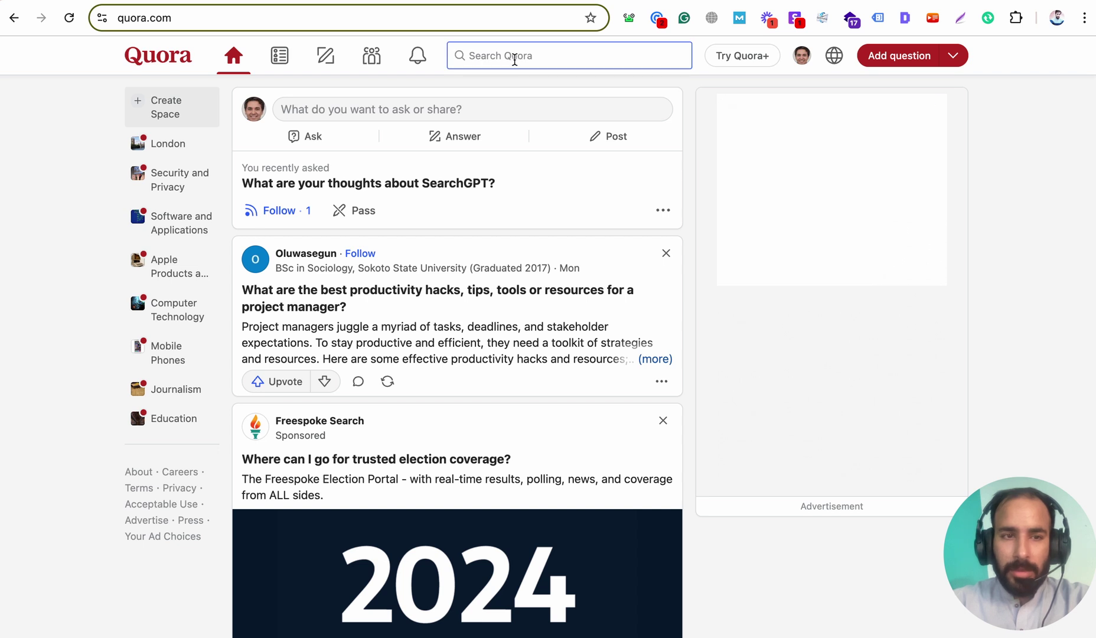
pyautogui.click(10, 24)
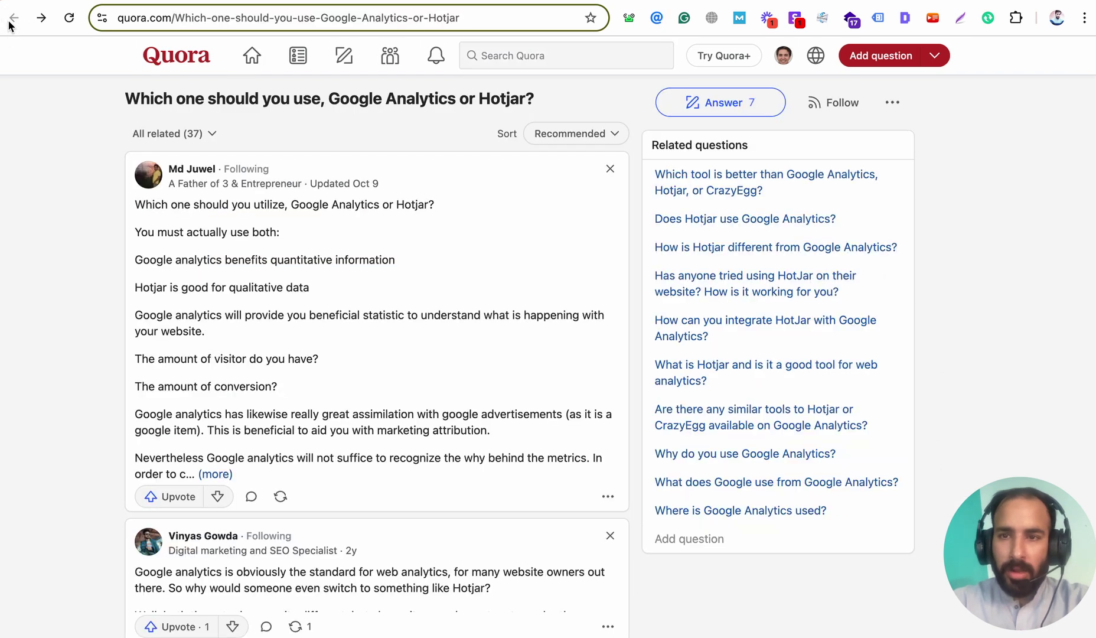
# Return to the top writer's profile and examine the Google Analytics or Hotjar answer with its views, upvotes and comments.
pyautogui.click(13, 18)
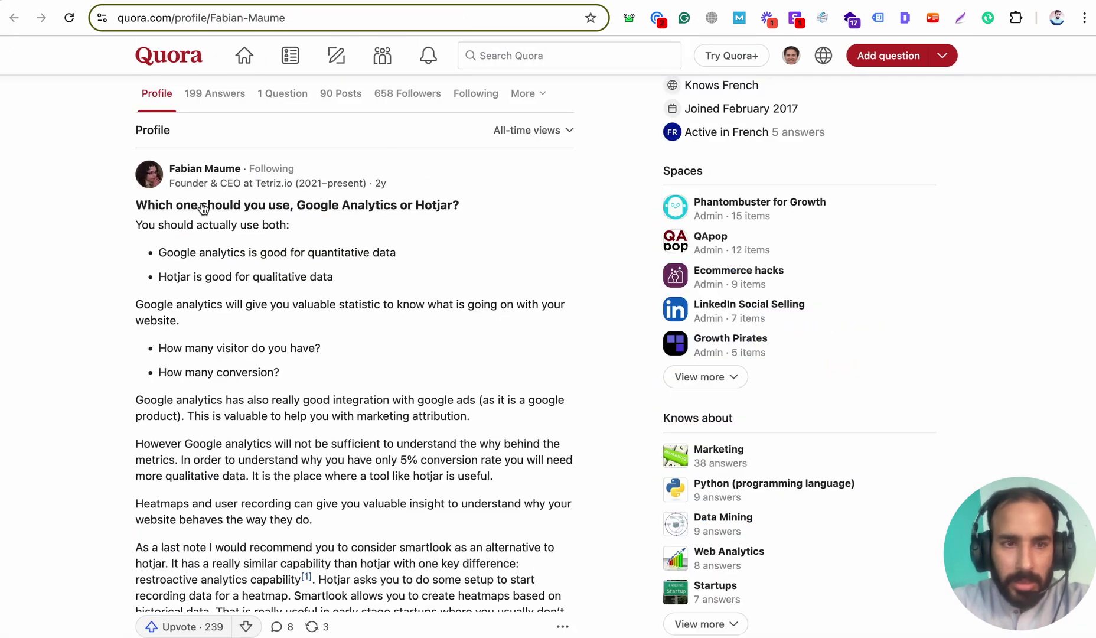
pyautogui.scroll(3, 199, 171)
pyautogui.scroll(-6, 199, 175)
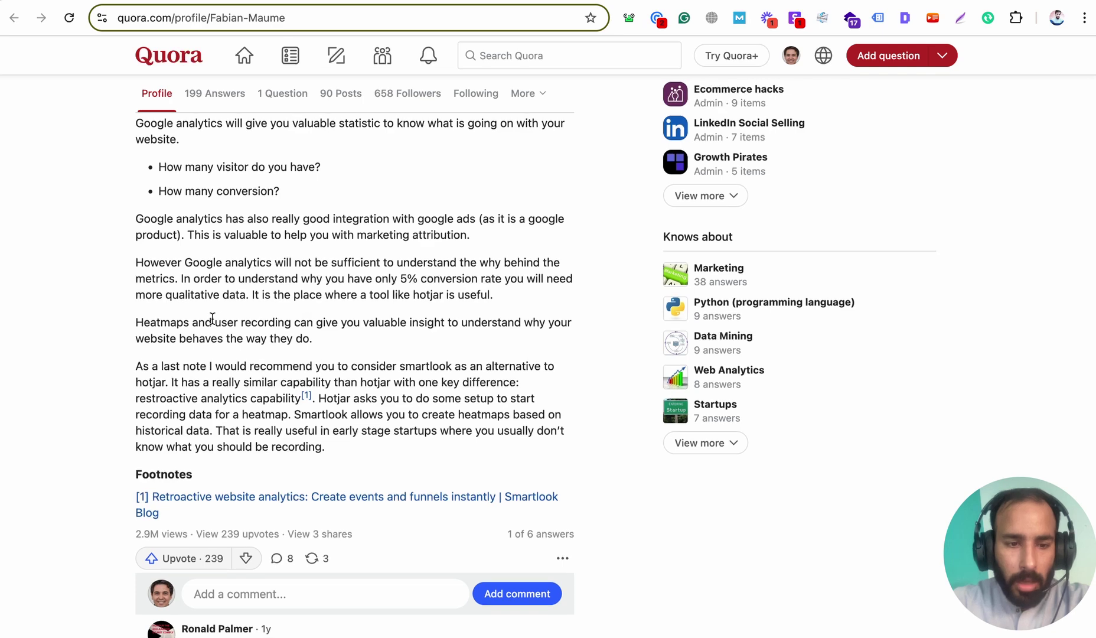
pyautogui.scroll(-3, 213, 318)
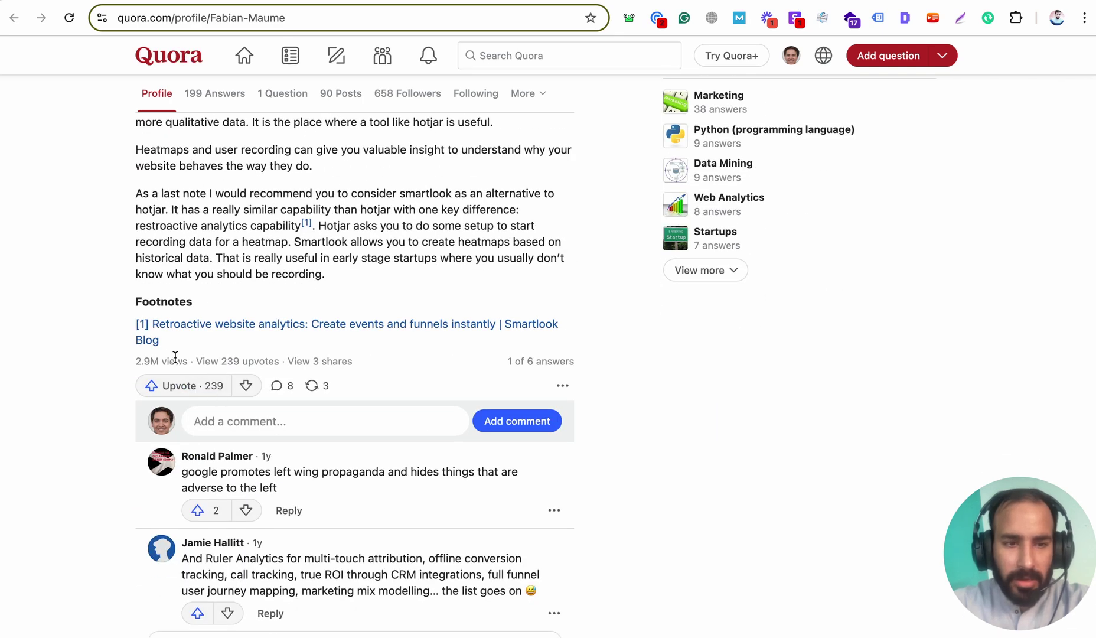
pyautogui.scroll(-4, 177, 360)
pyautogui.scroll(6, 246, 417)
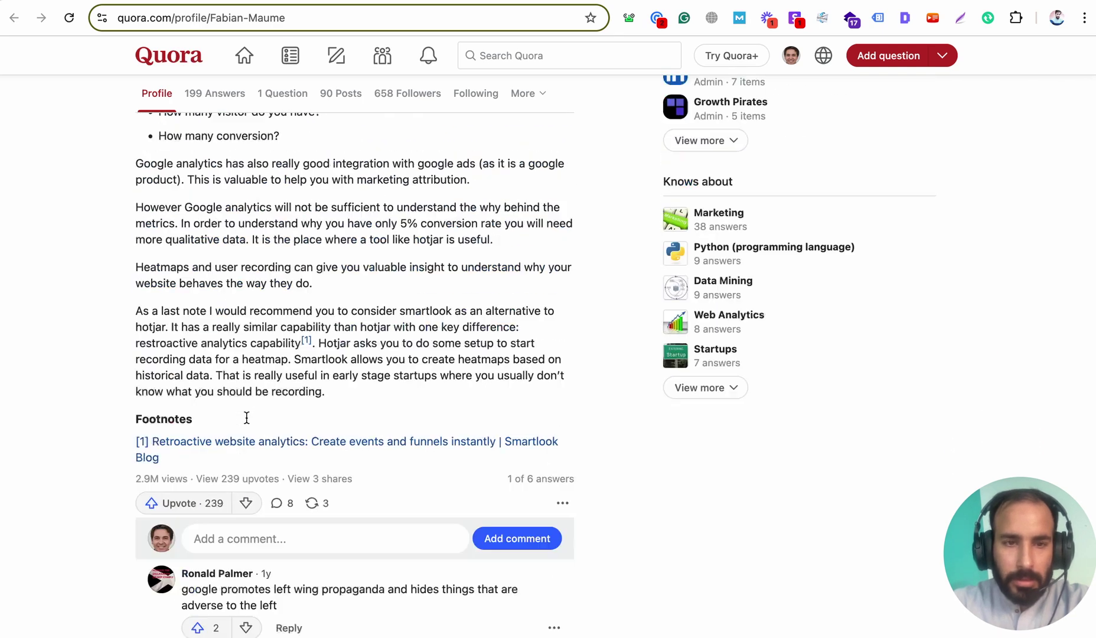
pyautogui.scroll(7, 247, 417)
pyautogui.scroll(-15, 247, 418)
pyautogui.scroll(2, 248, 424)
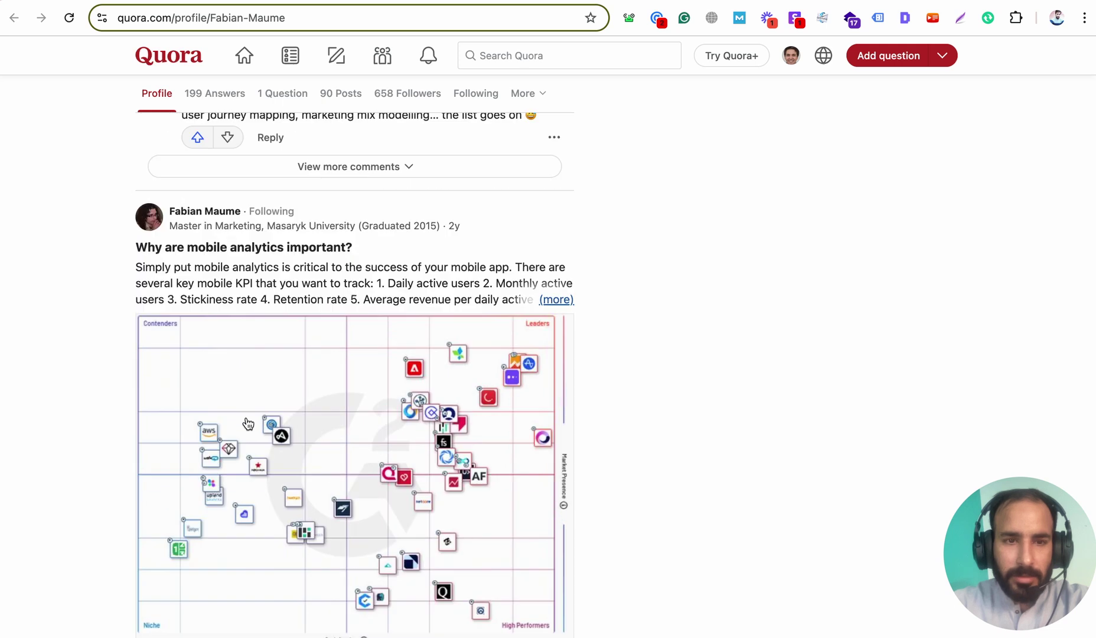
pyautogui.scroll(4, 248, 423)
pyautogui.scroll(-4, 248, 423)
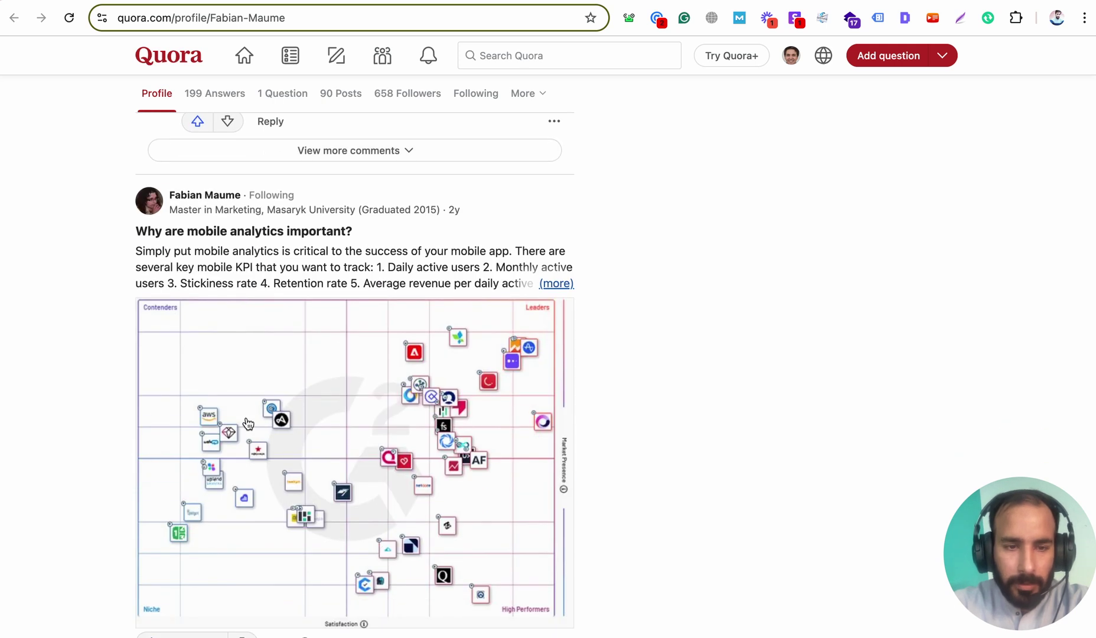
# Expand the profile's answers on why mobile analytics are important and the Hotjar equivalent for mobile apps, and look through them.
pyautogui.click(276, 281)
pyautogui.scroll(-14, 275, 282)
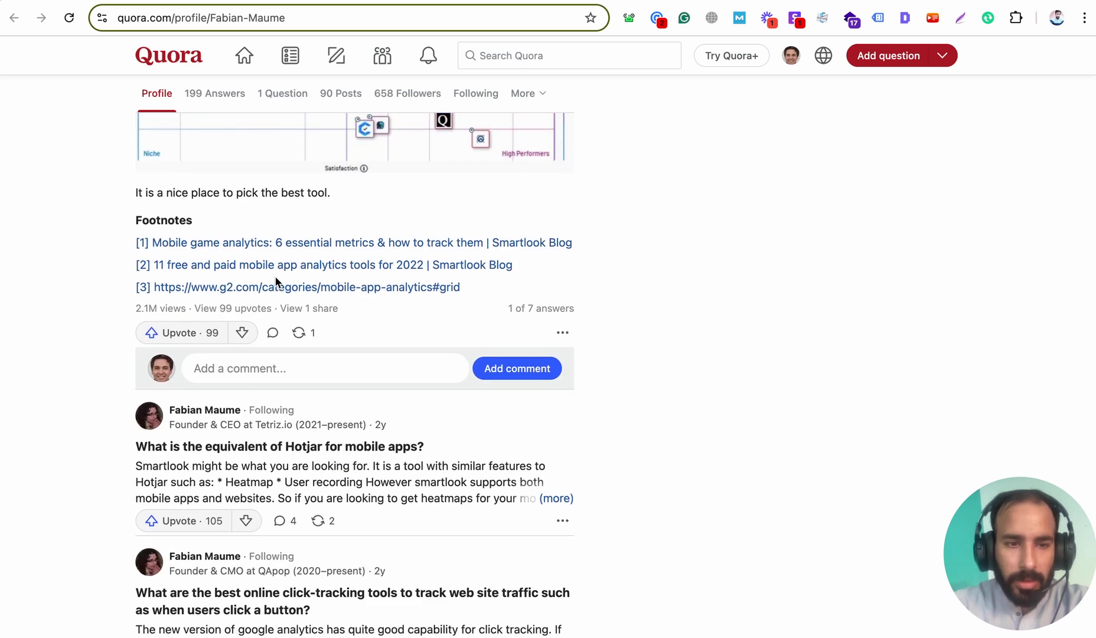
pyautogui.click(261, 347)
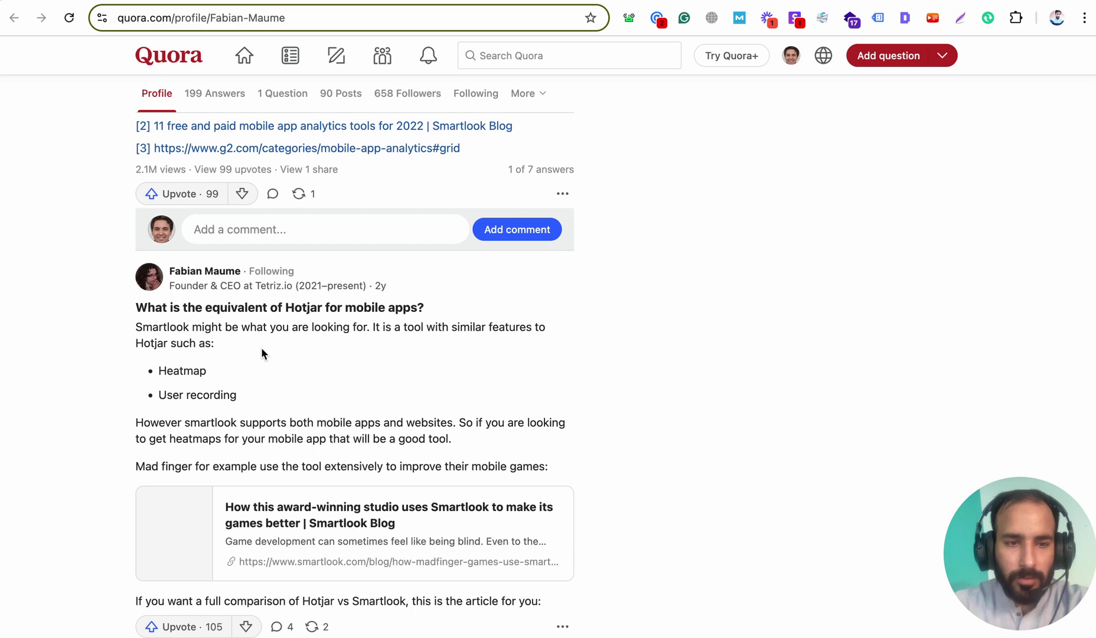
pyautogui.scroll(20, 261, 348)
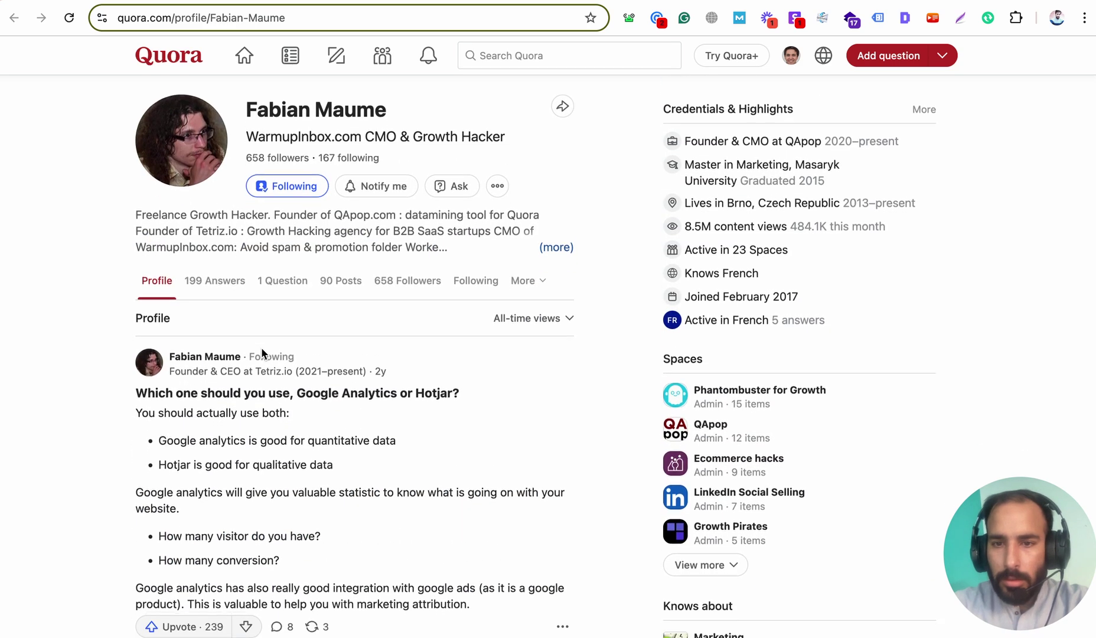
pyautogui.scroll(-15, 261, 348)
pyautogui.scroll(-10, 261, 348)
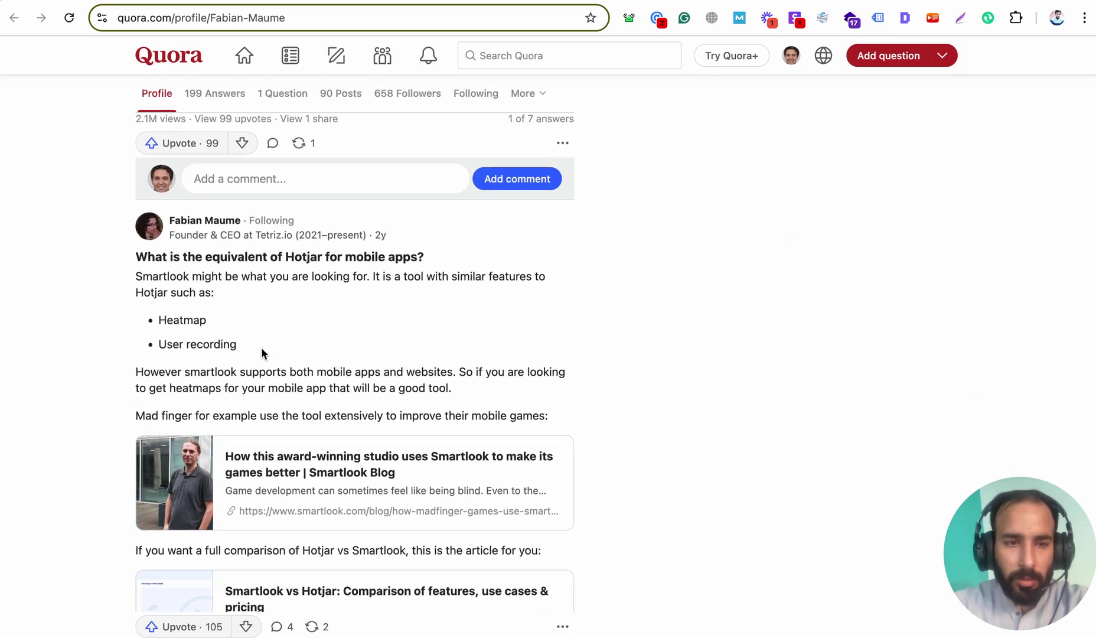
pyautogui.scroll(-15, 261, 339)
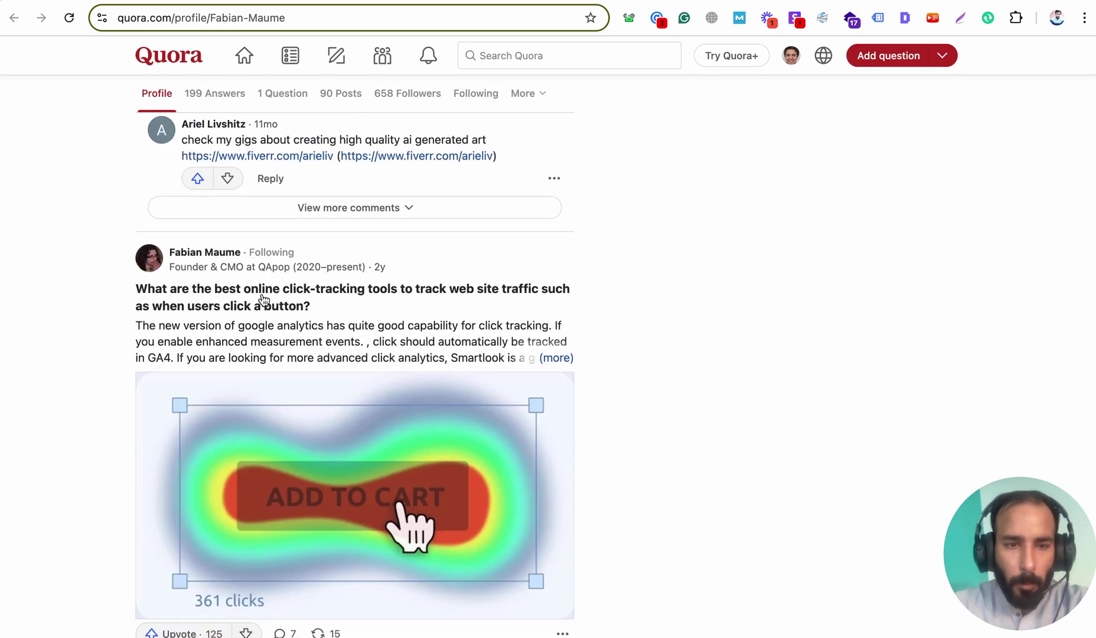
# Expand the profile's answer on the best online click-tracking tools and examine its views and comments.
pyautogui.click(356, 221)
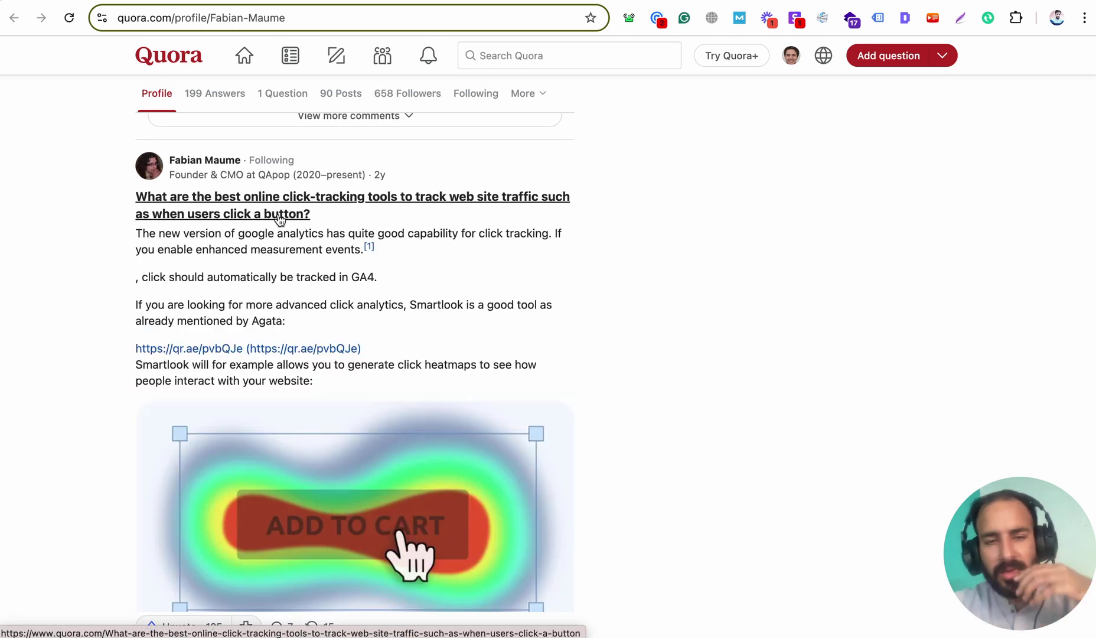
pyautogui.scroll(-15, 279, 217)
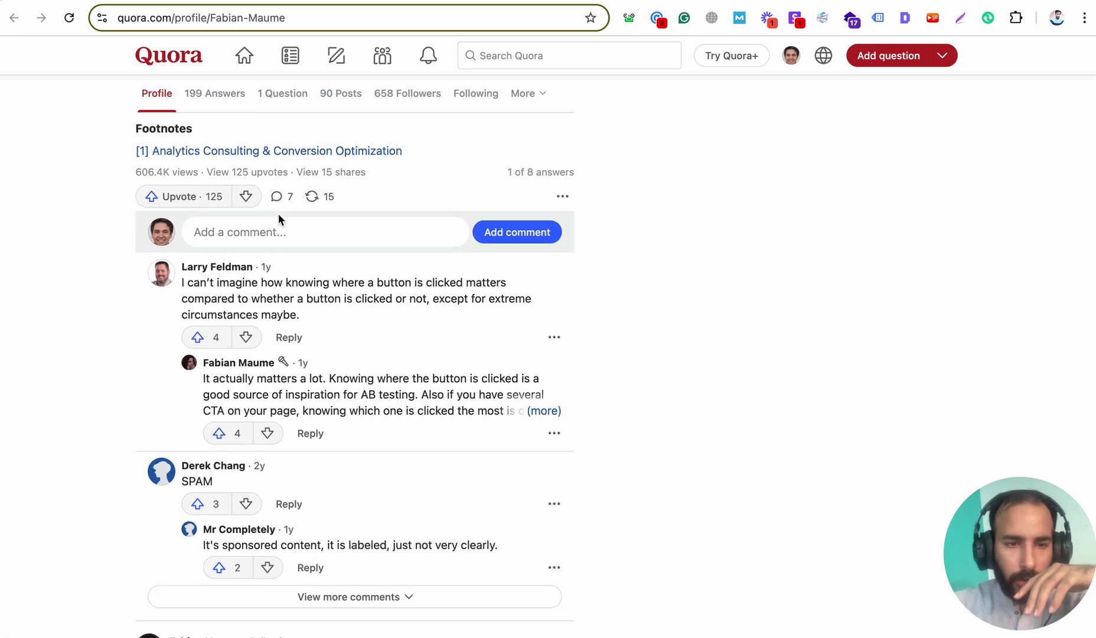
pyautogui.scroll(-2, 278, 219)
# Read the profile's answer on improving email deliverability and open the page of that question.
pyautogui.click(278, 313)
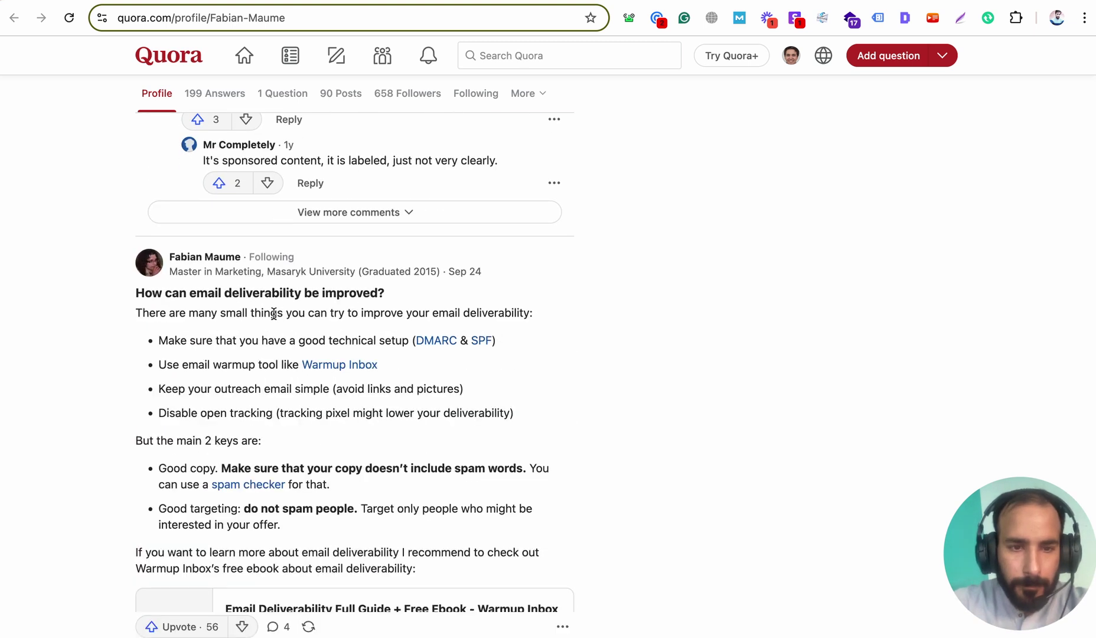
pyautogui.scroll(-2, 274, 313)
pyautogui.scroll(-1, 273, 313)
pyautogui.scroll(-2, 284, 346)
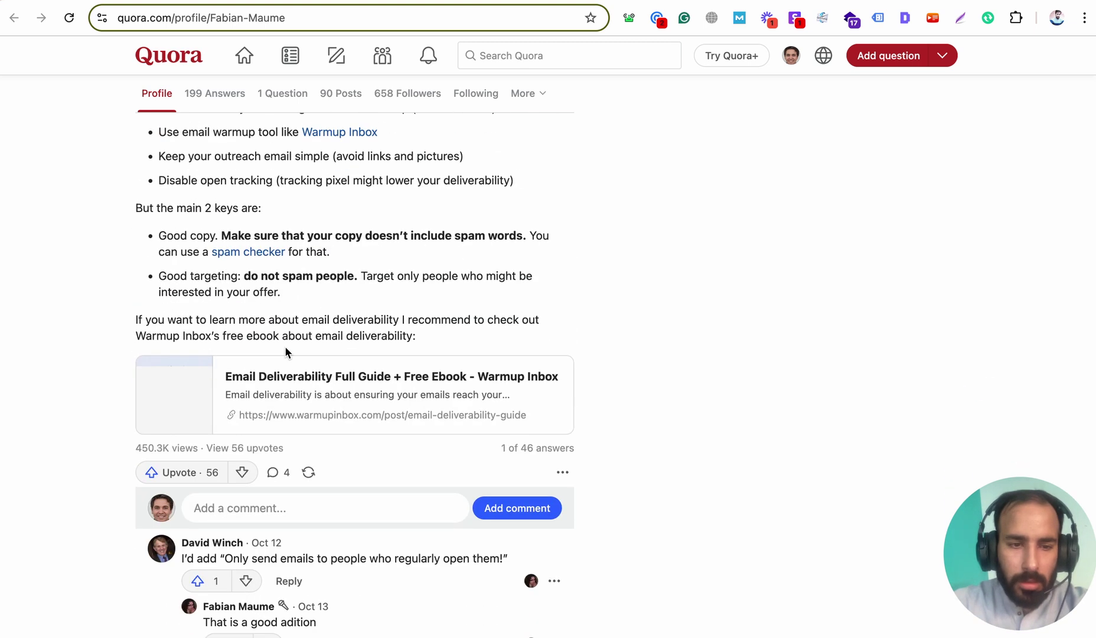
pyautogui.scroll(3, 284, 346)
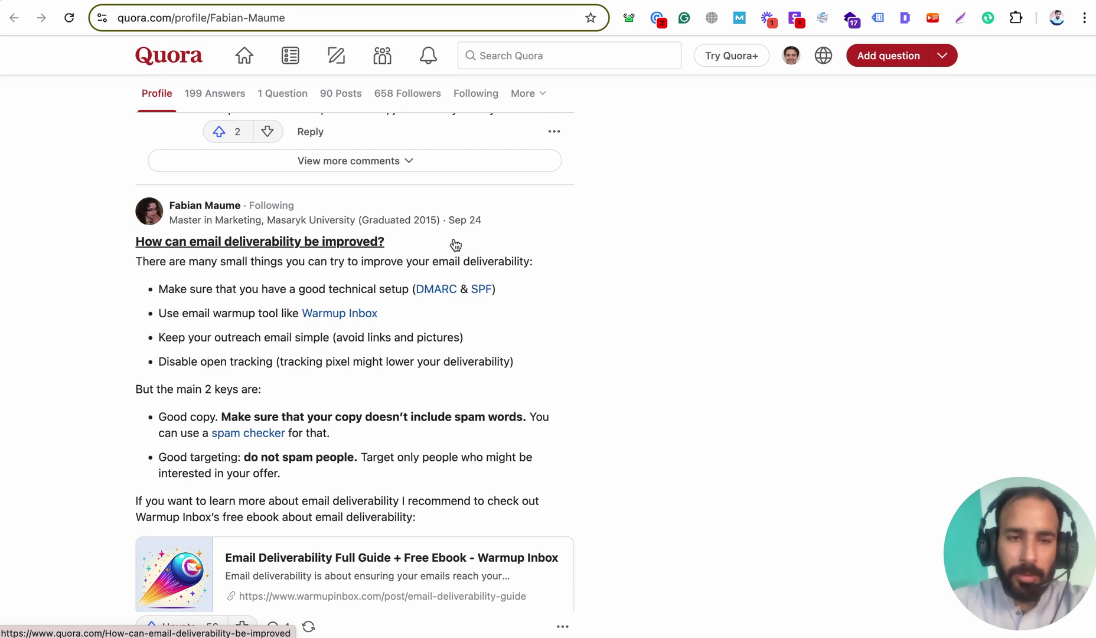
pyautogui.click(455, 244)
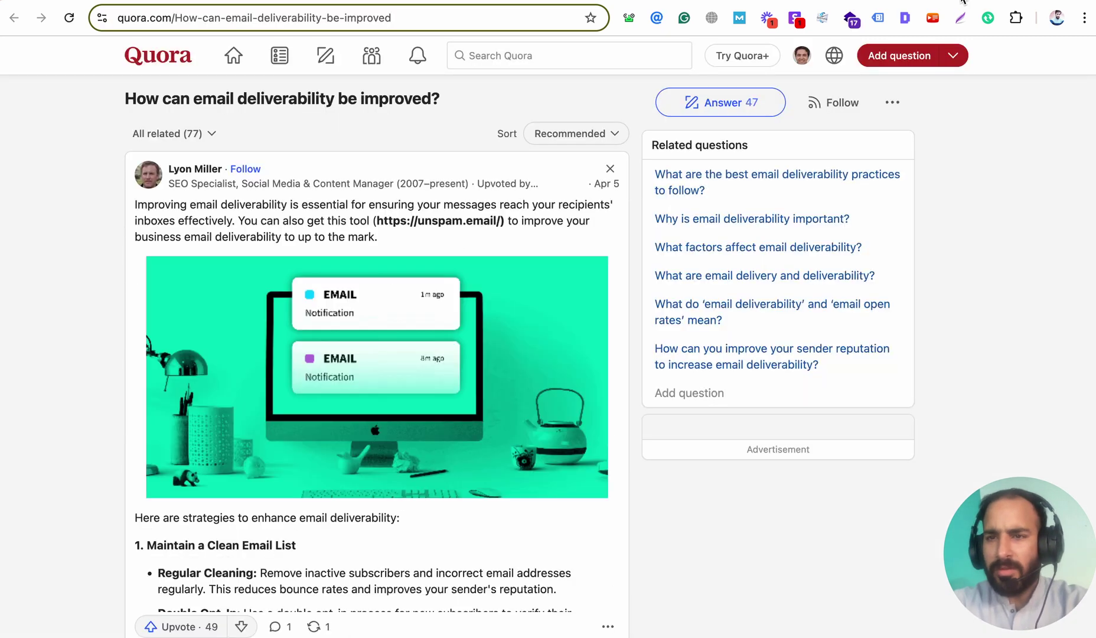
# Switch the email deliverability question page to direct answers only, and back to all related answers.
pyautogui.click(212, 135)
pyautogui.click(198, 190)
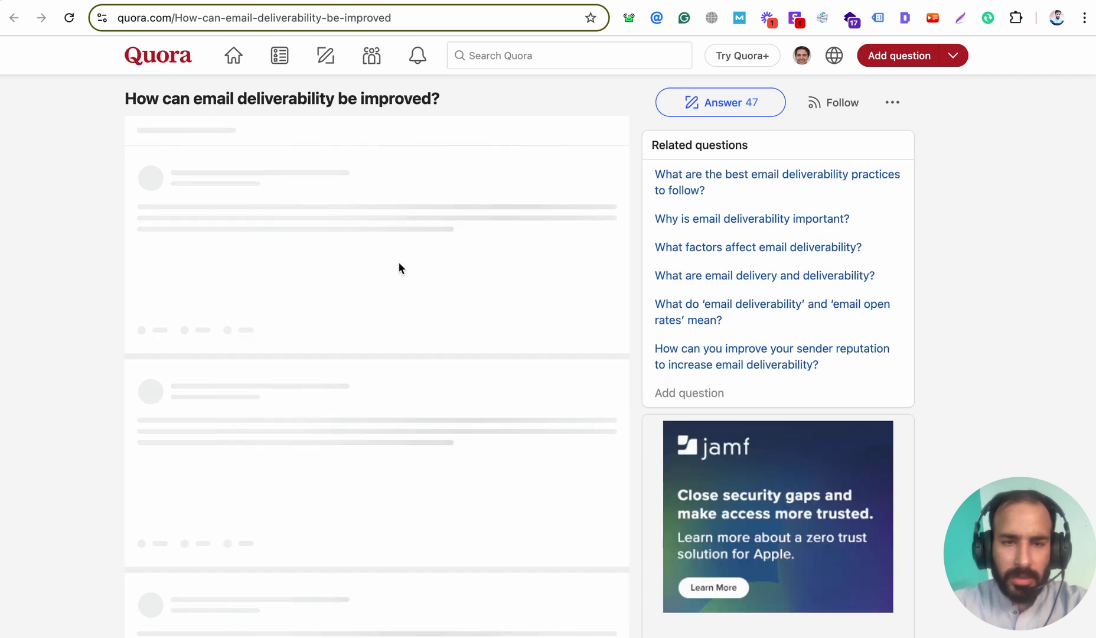
pyautogui.scroll(-3, 353, 260)
pyautogui.scroll(3, 352, 261)
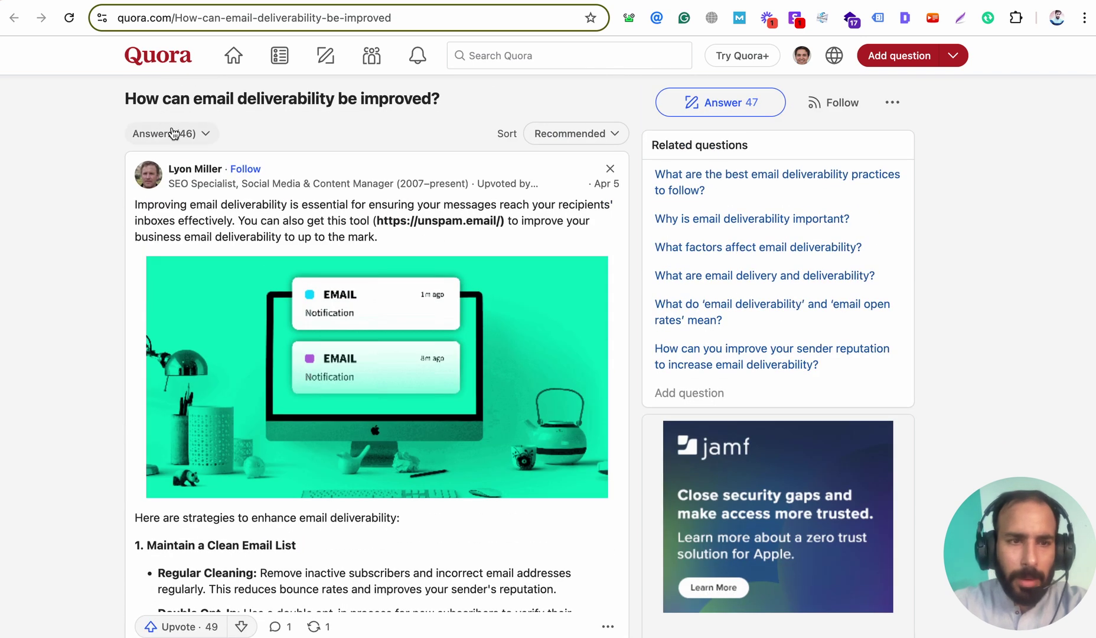
pyautogui.click(168, 134)
pyautogui.click(159, 198)
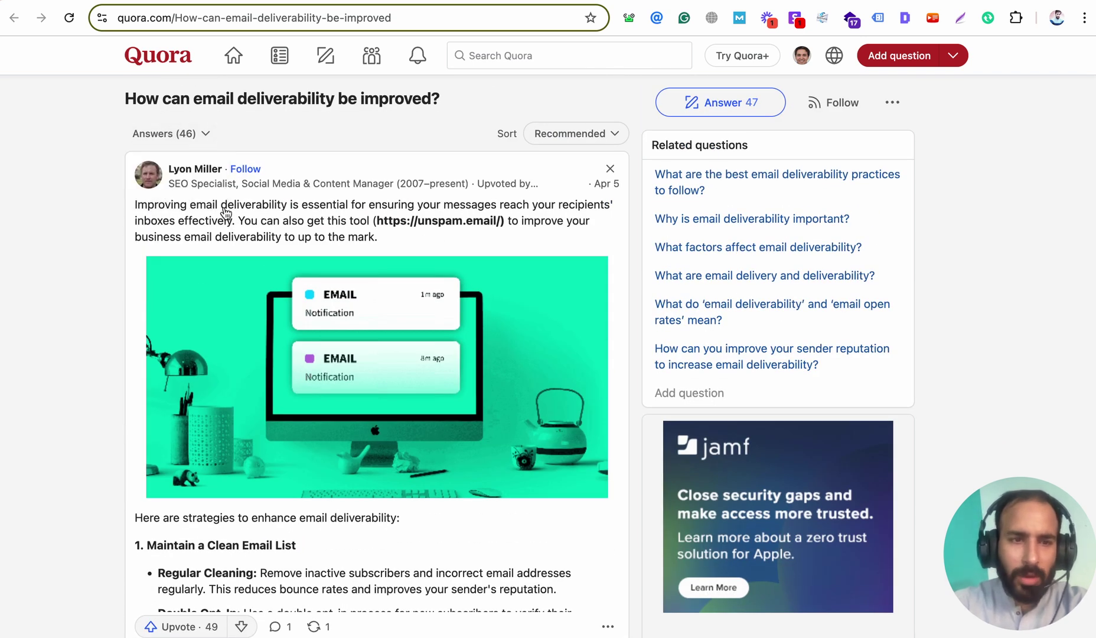
pyautogui.tripleClick(325, 101)
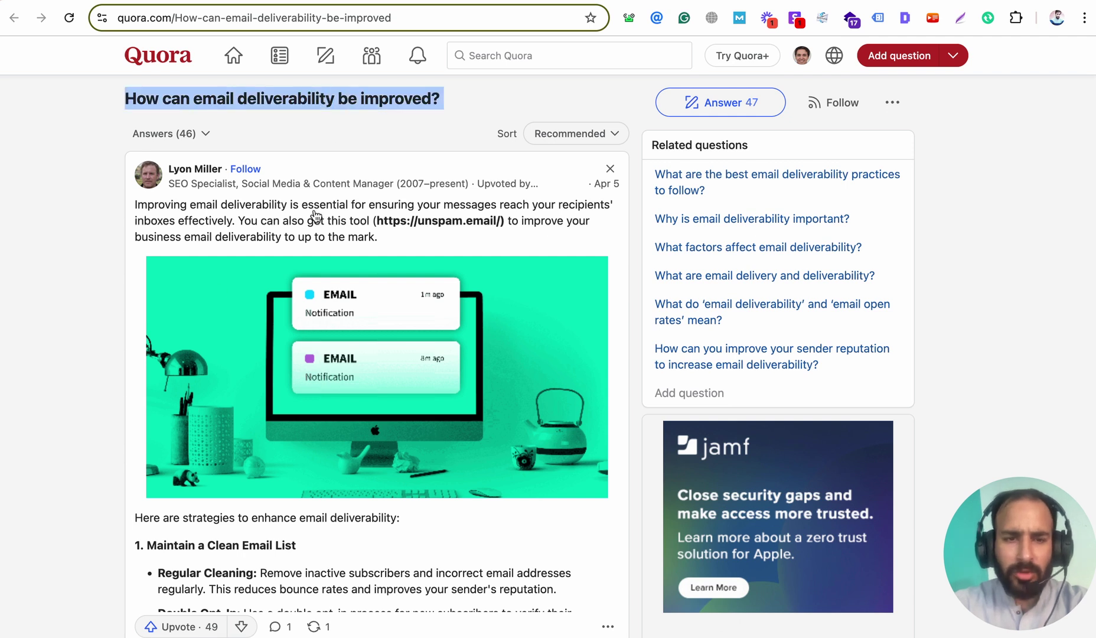
pyautogui.click(195, 135)
pyautogui.click(188, 162)
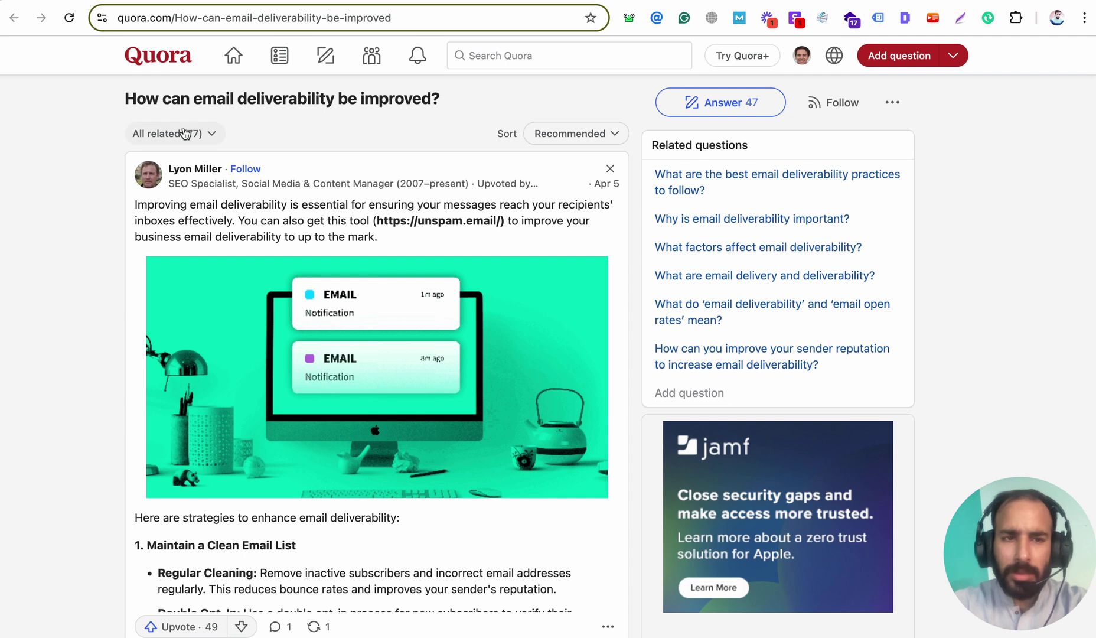
pyautogui.moveTo(124, 110); pyautogui.dragTo(437, 123)
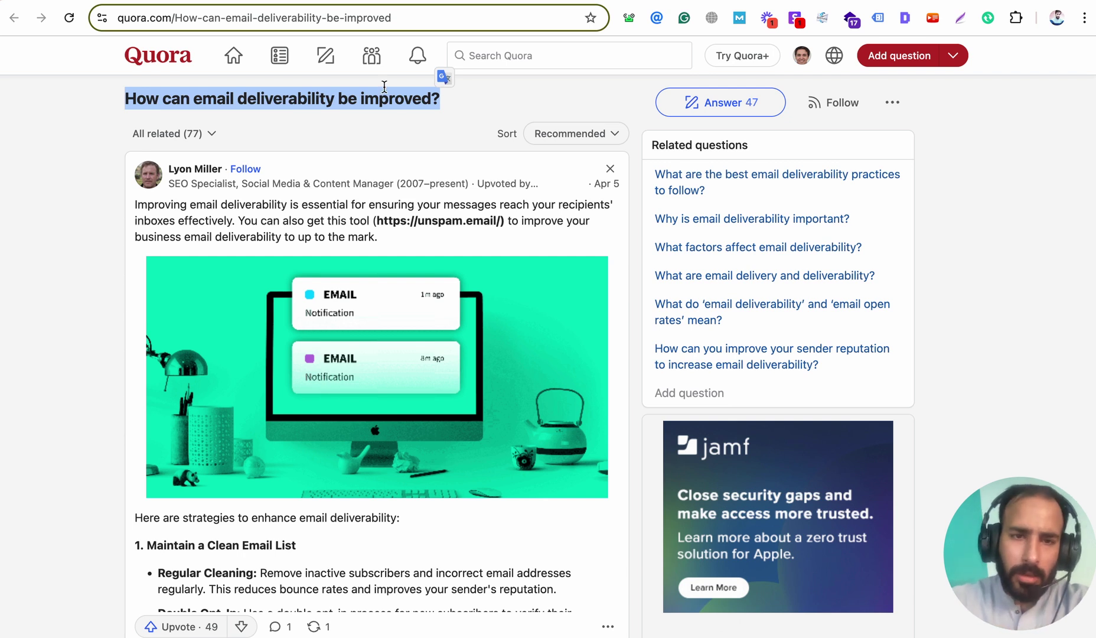
pyautogui.doubleClick(372, 94)
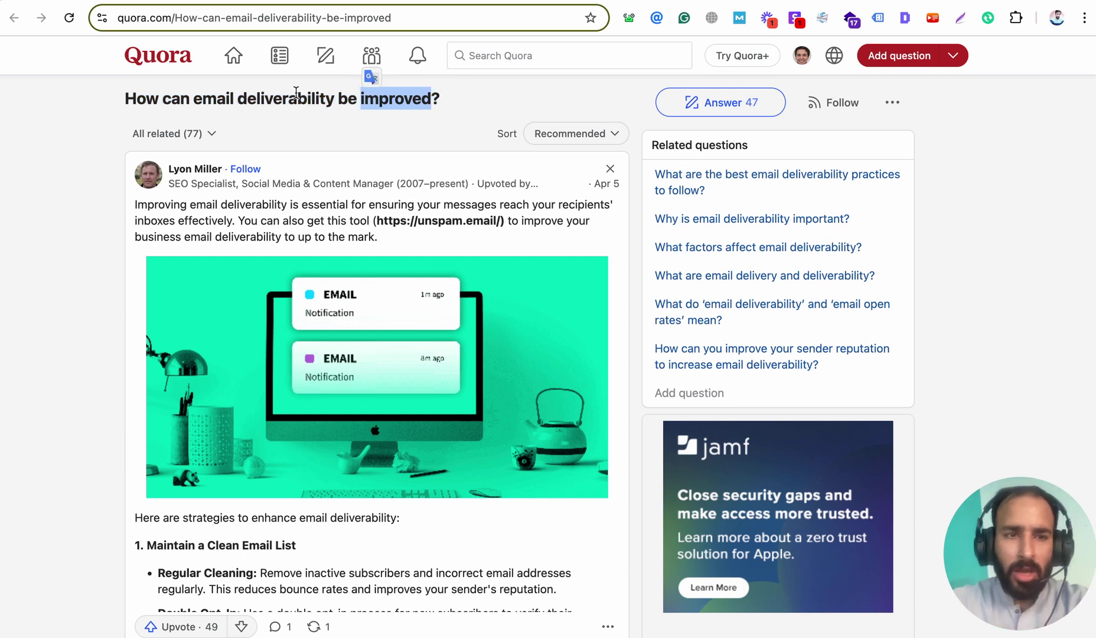
pyautogui.click(175, 123)
pyautogui.moveTo(129, 100); pyautogui.dragTo(381, 96)
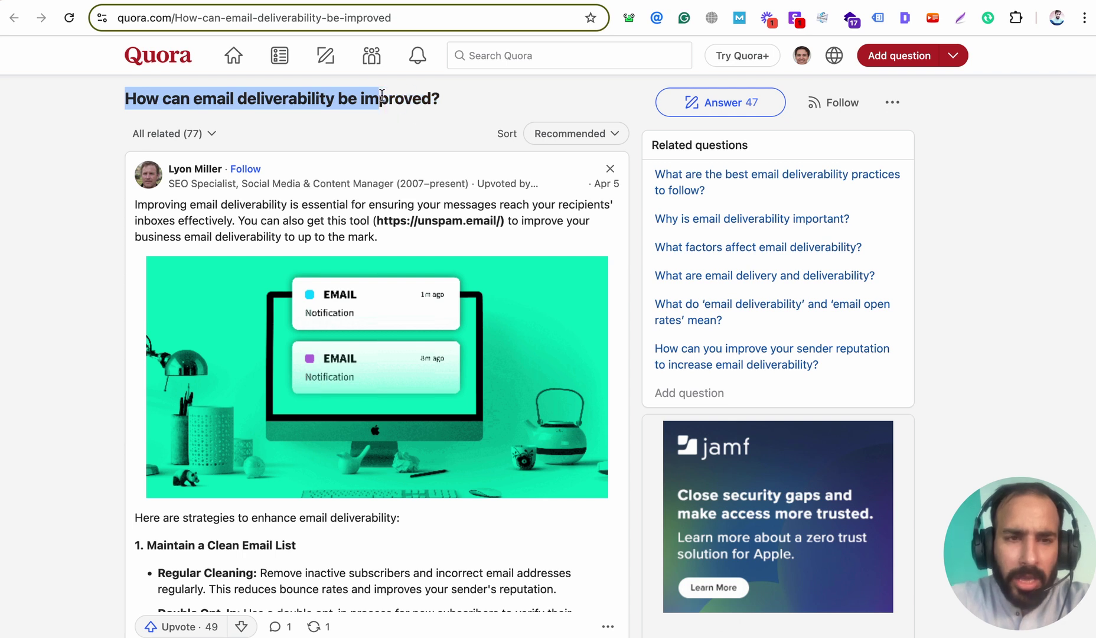
pyautogui.tripleClick(382, 96)
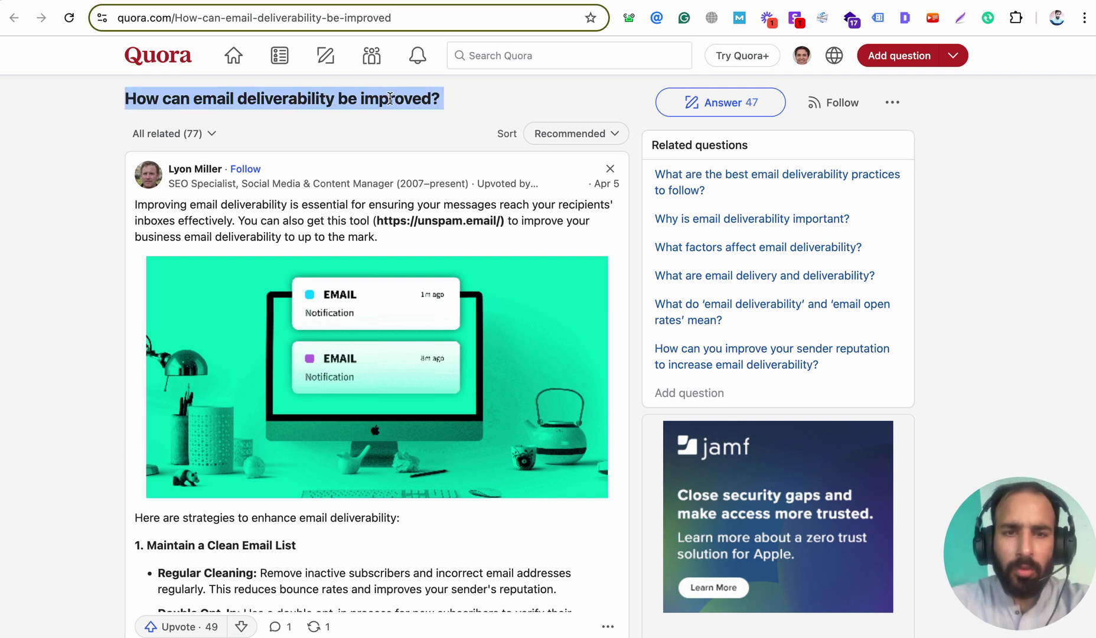
pyautogui.click(391, 100)
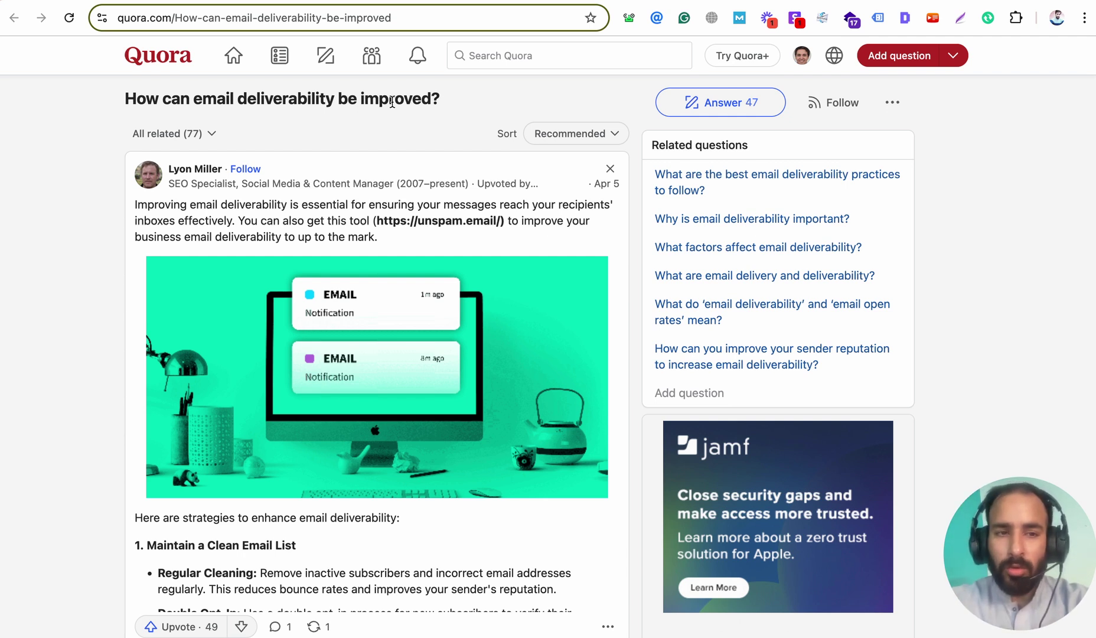
pyautogui.tripleClick(340, 98)
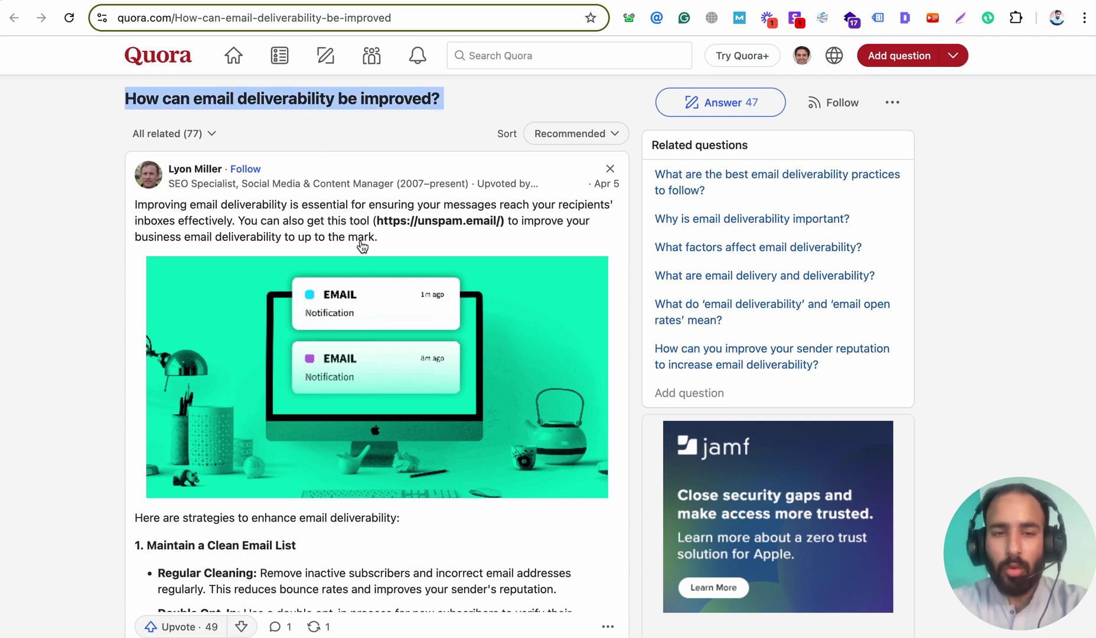
# Limit the email deliverability question to its direct answers and expand the first answer to check its view count.
pyautogui.scroll(-14, 428, 345)
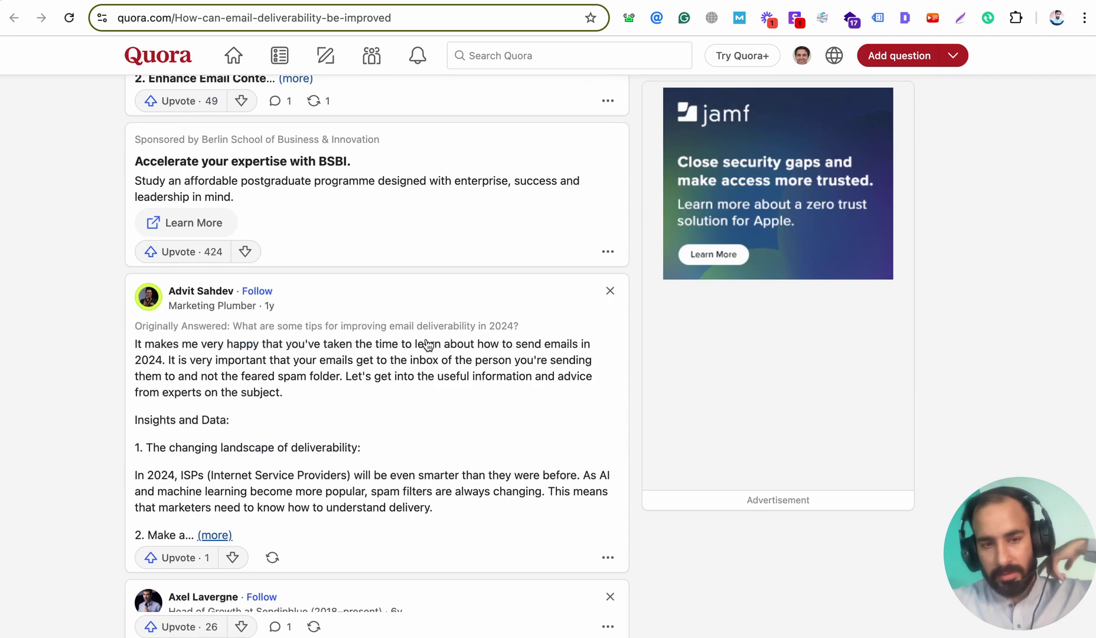
pyautogui.scroll(14, 428, 344)
pyautogui.click(177, 135)
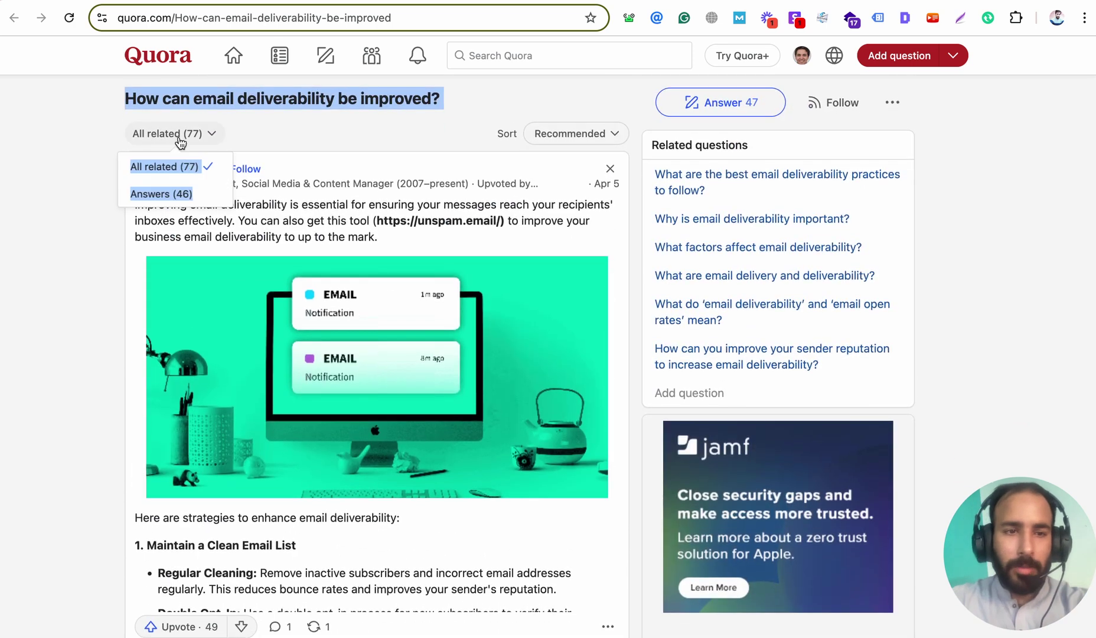
pyautogui.click(178, 194)
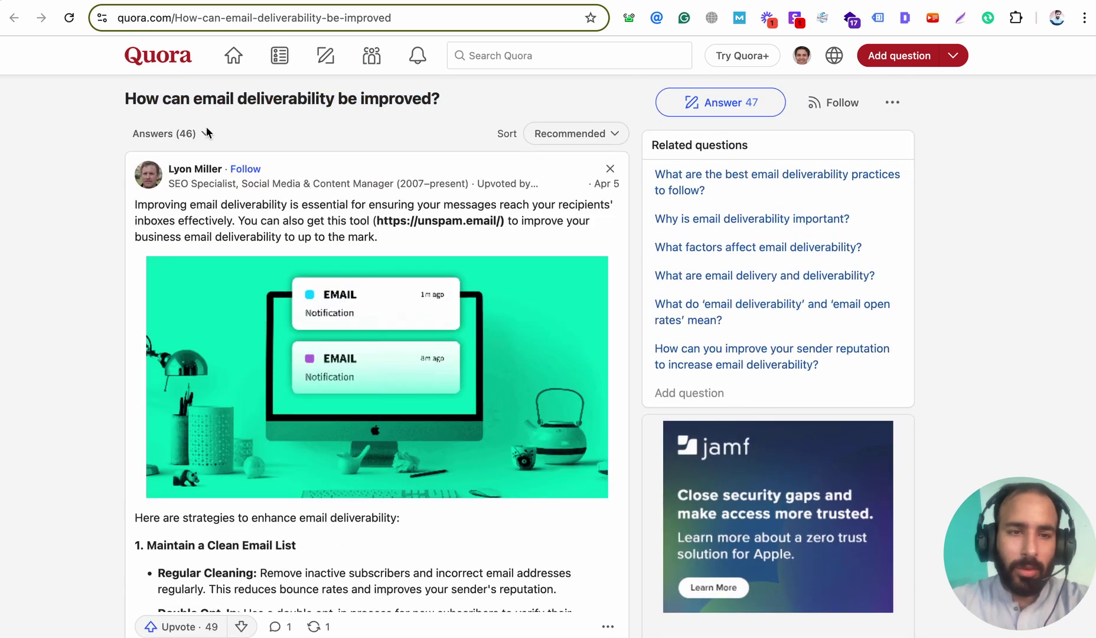
pyautogui.scroll(-6, 243, 237)
pyautogui.click(242, 236)
pyautogui.scroll(-15, 242, 237)
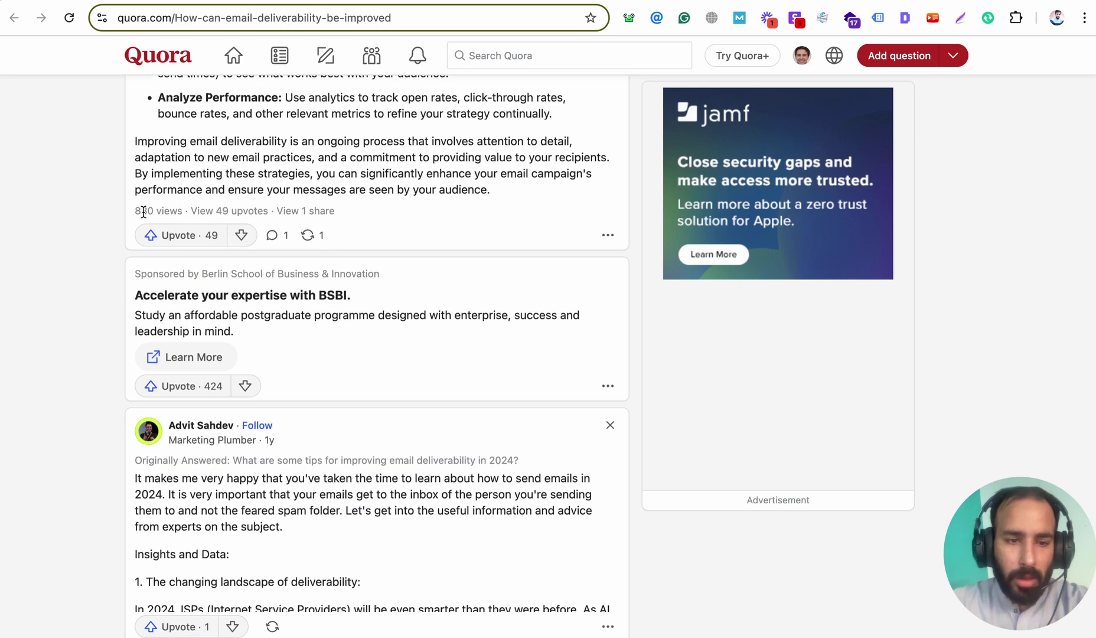
# Look through the following direct answers, reading the Sendinblue growth head's full answer and checking its views and upvotes.
pyautogui.scroll(-7, 196, 377)
pyautogui.scroll(7, 196, 377)
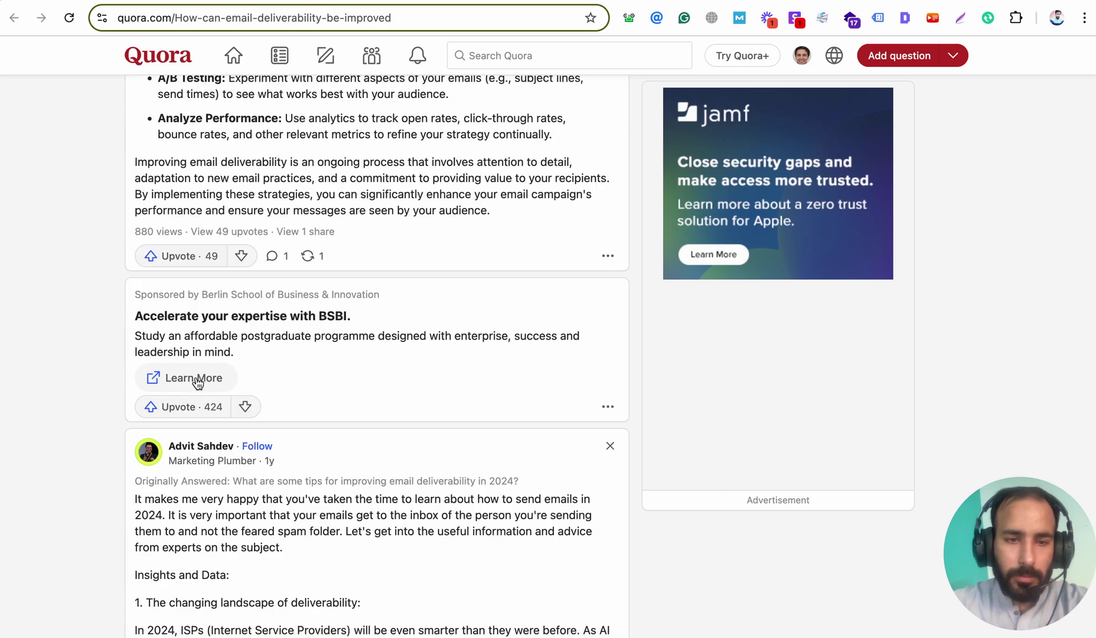
pyautogui.scroll(-20, 196, 376)
pyautogui.scroll(-10, 198, 381)
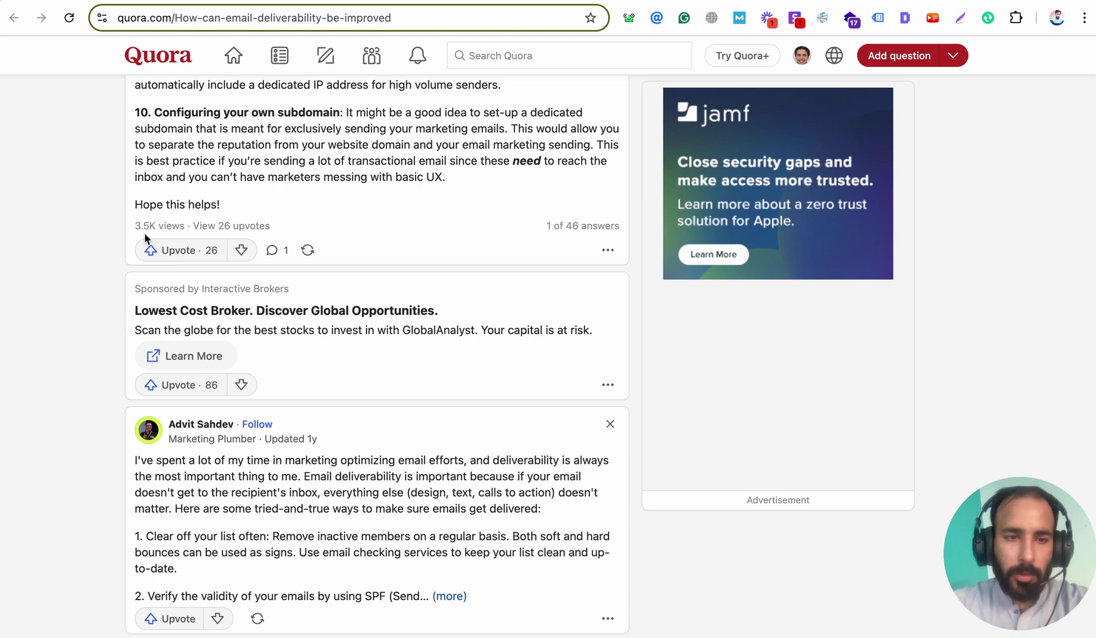
pyautogui.scroll(20, 145, 238)
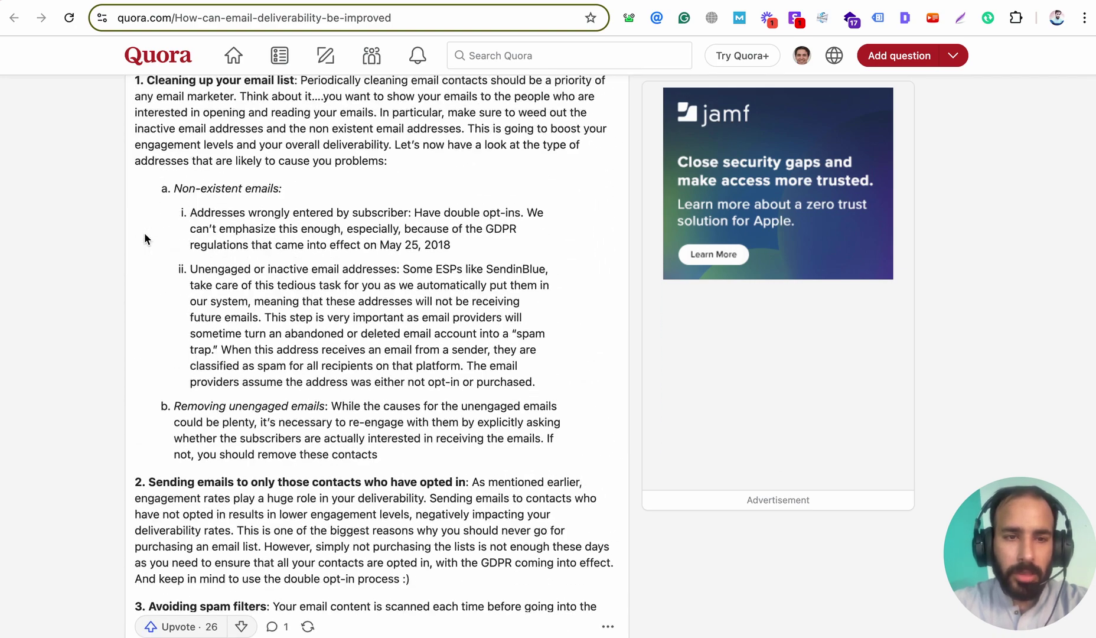
# Look through more direct answers to the email deliverability question, comparing their authors, upvotes and view counts.
pyautogui.scroll(9, 145, 239)
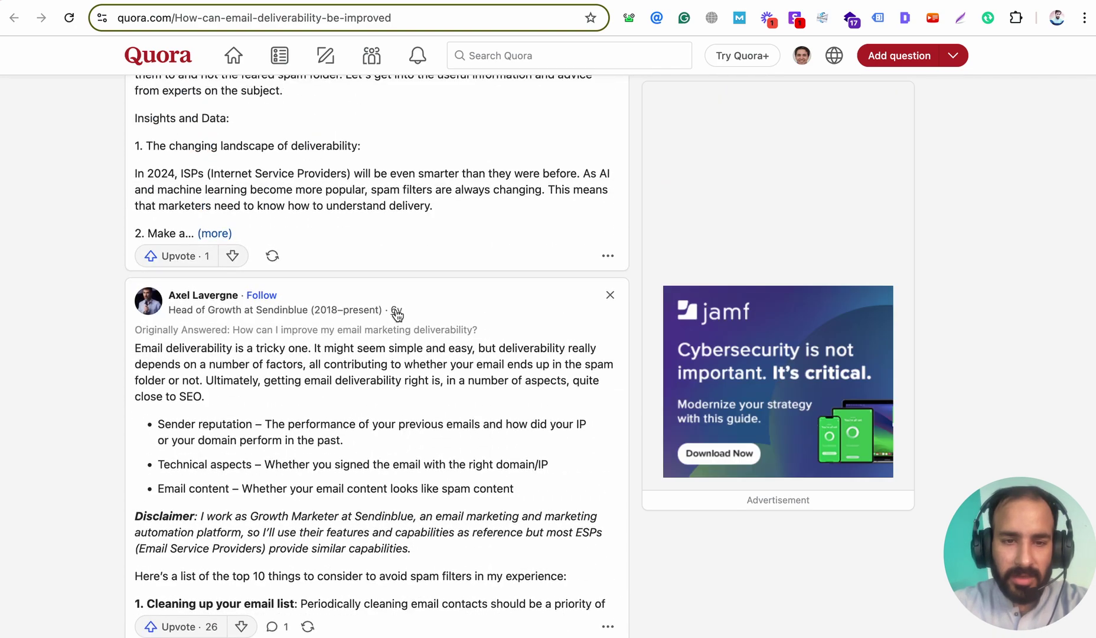
pyautogui.scroll(-20, 397, 313)
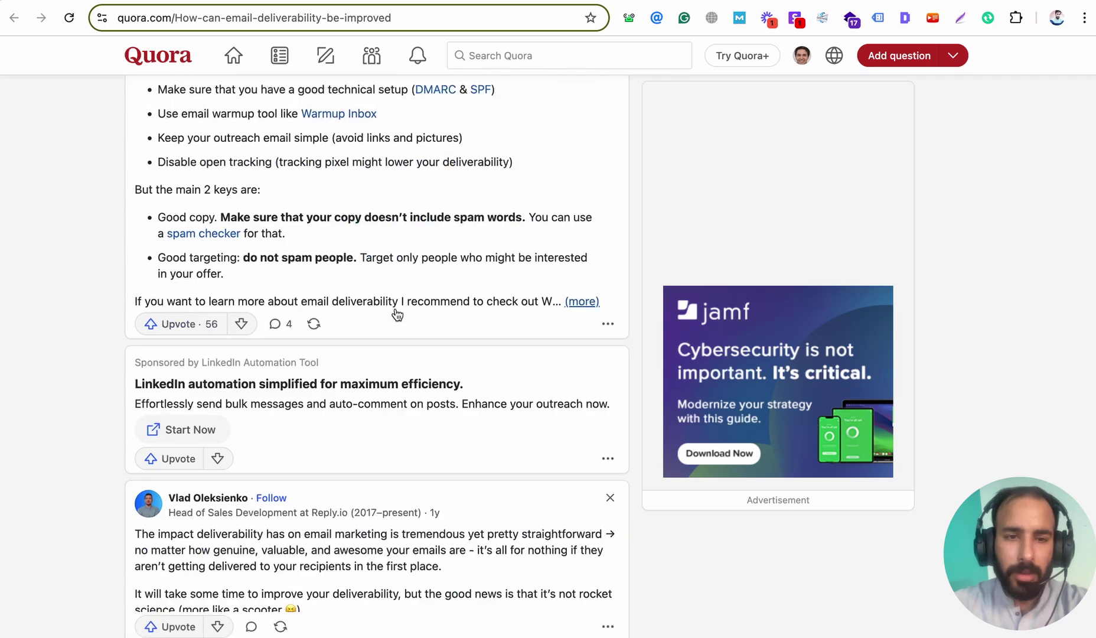
pyautogui.scroll(-4, 397, 313)
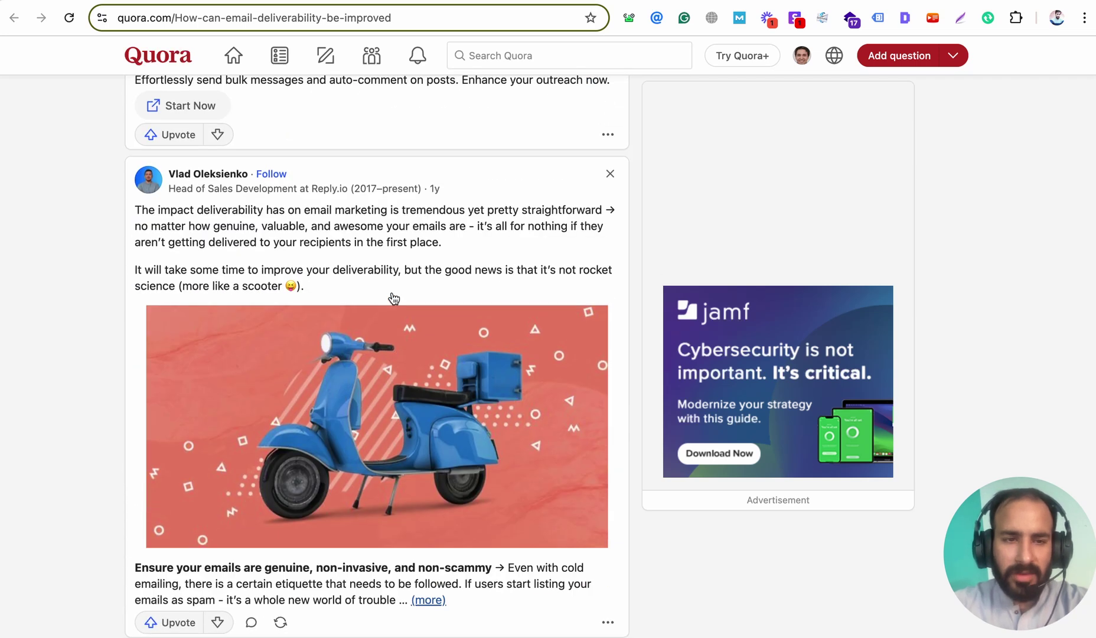
pyautogui.scroll(-10, 394, 298)
pyautogui.scroll(10, 394, 298)
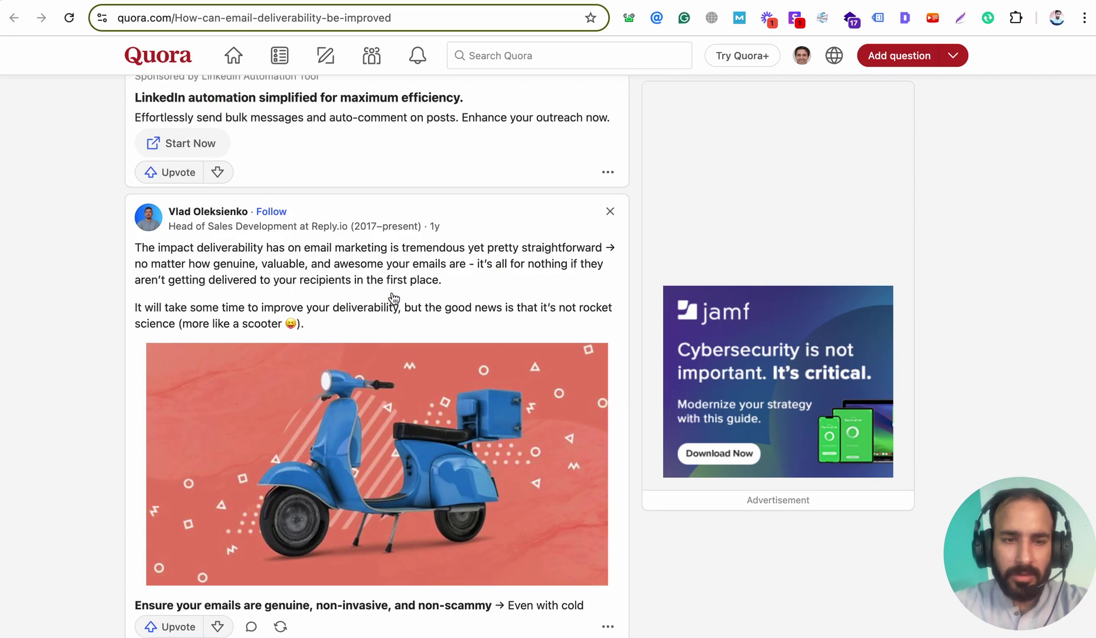
pyautogui.scroll(-15, 393, 297)
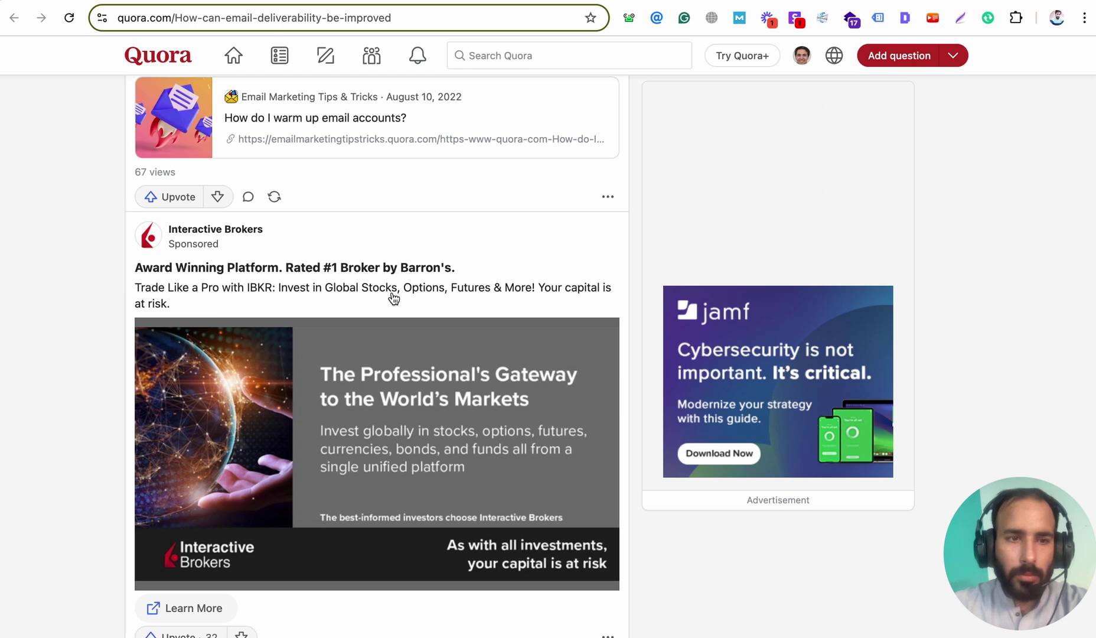
pyautogui.scroll(-20, 393, 299)
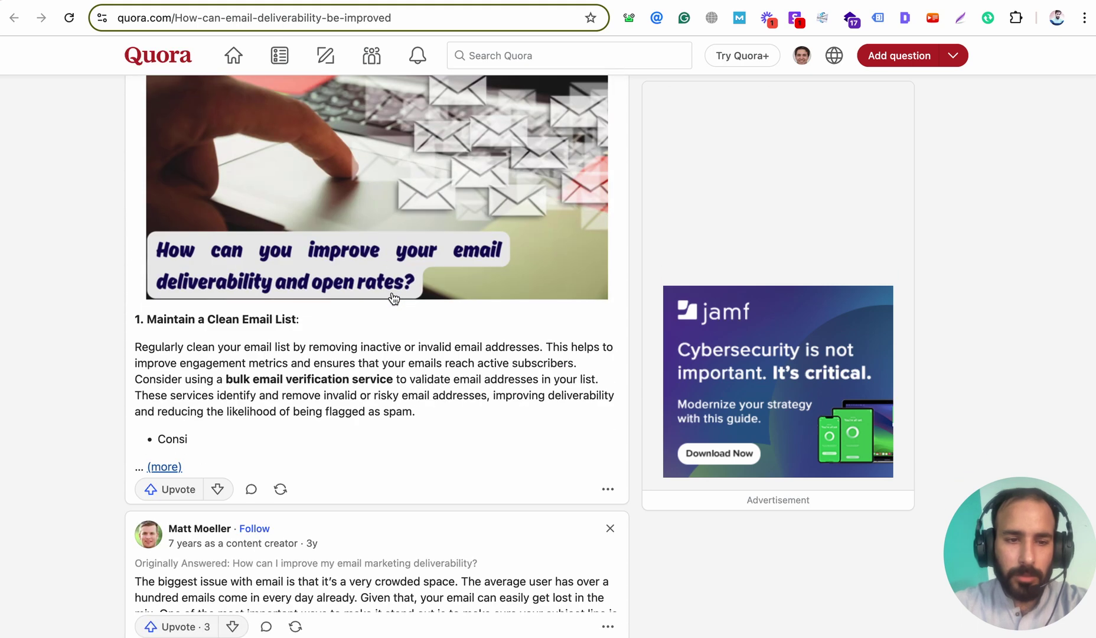
pyautogui.scroll(-4, 394, 299)
pyautogui.scroll(-15, 366, 388)
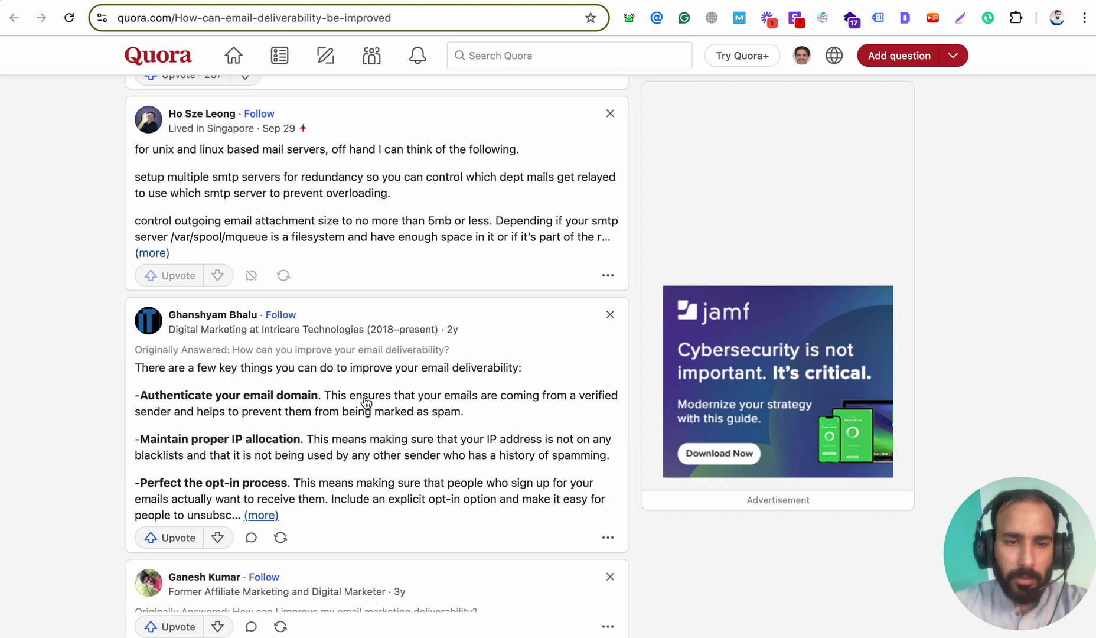
# Expand further deliverability answers, including the AnyBiz growth manager's, and check the view count at the end.
pyautogui.click(366, 403)
pyautogui.scroll(-20, 367, 405)
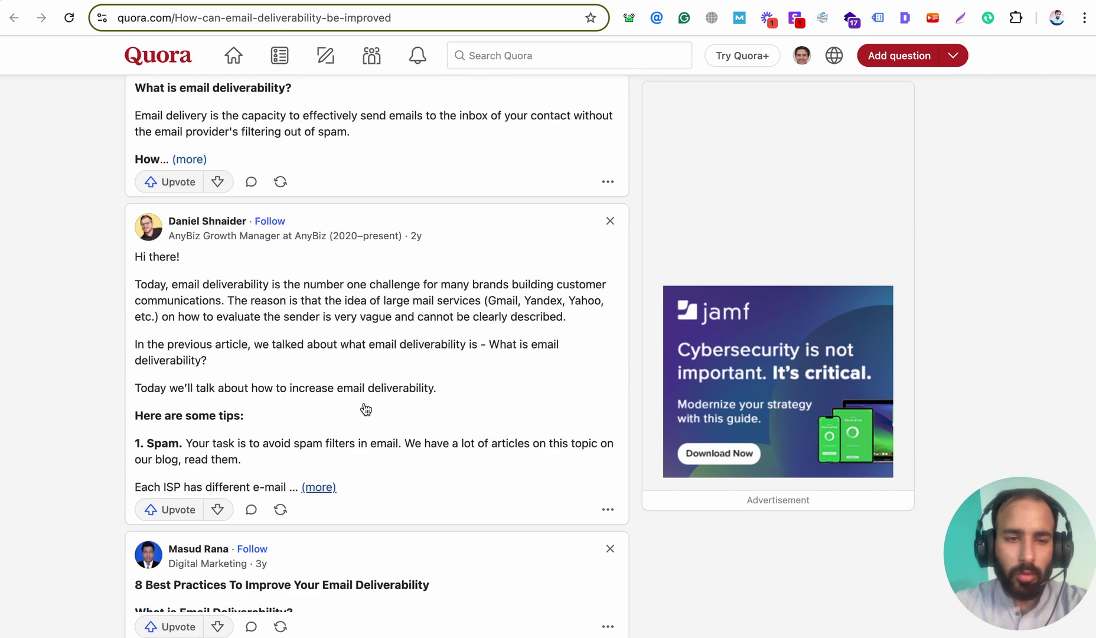
pyautogui.scroll(3, 366, 407)
pyautogui.click(364, 408)
pyautogui.scroll(-12, 364, 407)
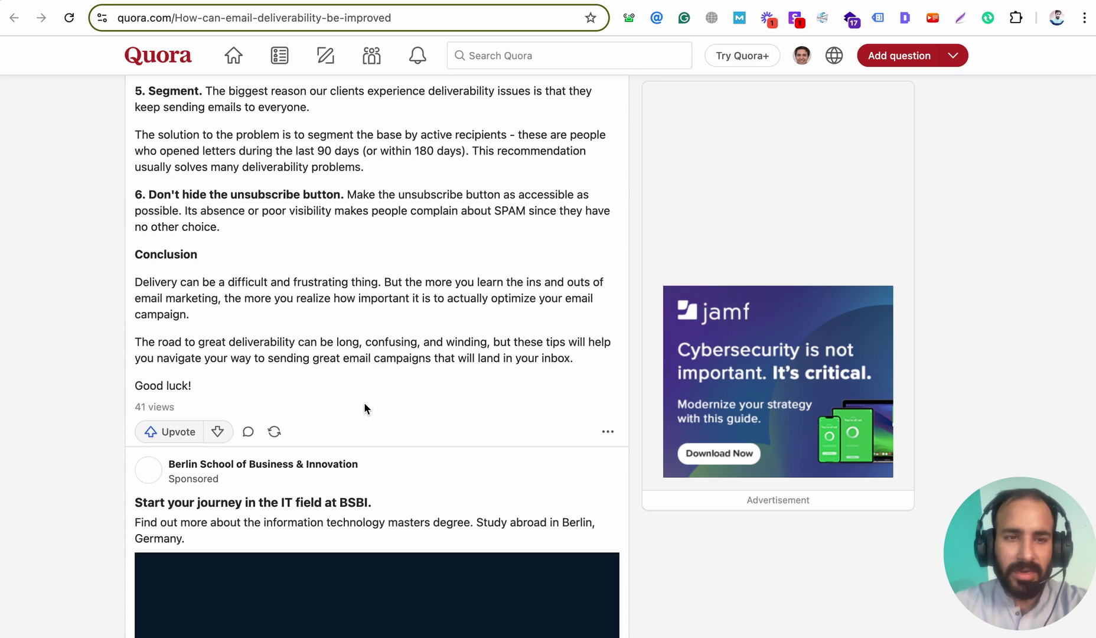
pyautogui.scroll(-15, 364, 409)
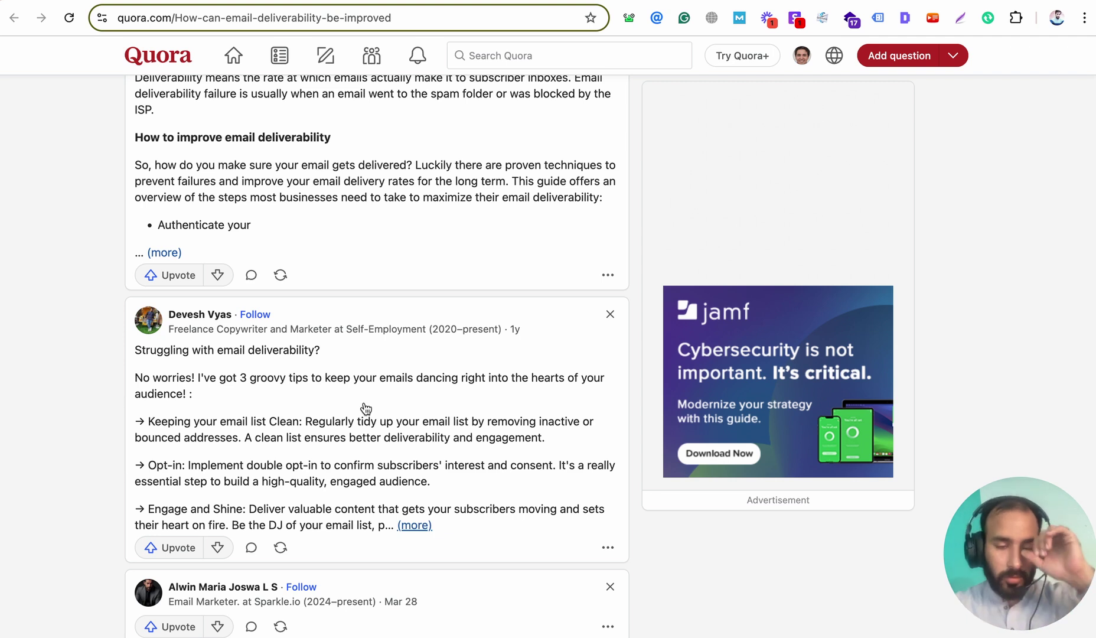
# Expand the freelance copywriter's three-tip answer to check its views, and skim the remaining deliverability answers.
pyautogui.scroll(-2, 366, 408)
pyautogui.click(364, 401)
pyautogui.scroll(-3, 352, 315)
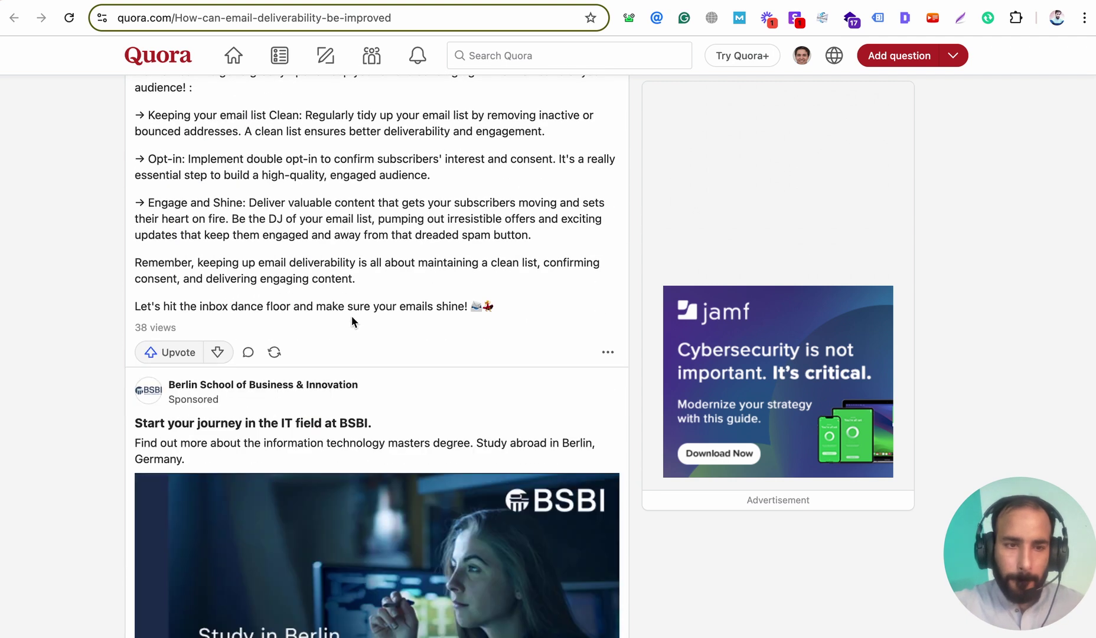
pyautogui.scroll(-15, 352, 319)
pyautogui.scroll(-10, 356, 322)
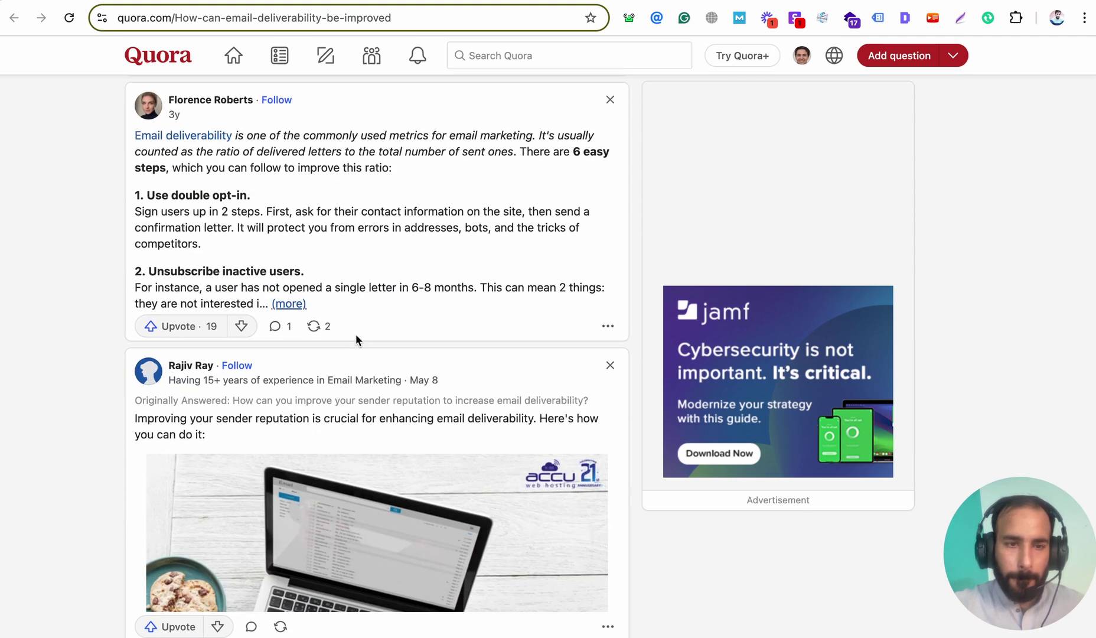
pyautogui.scroll(-3, 356, 339)
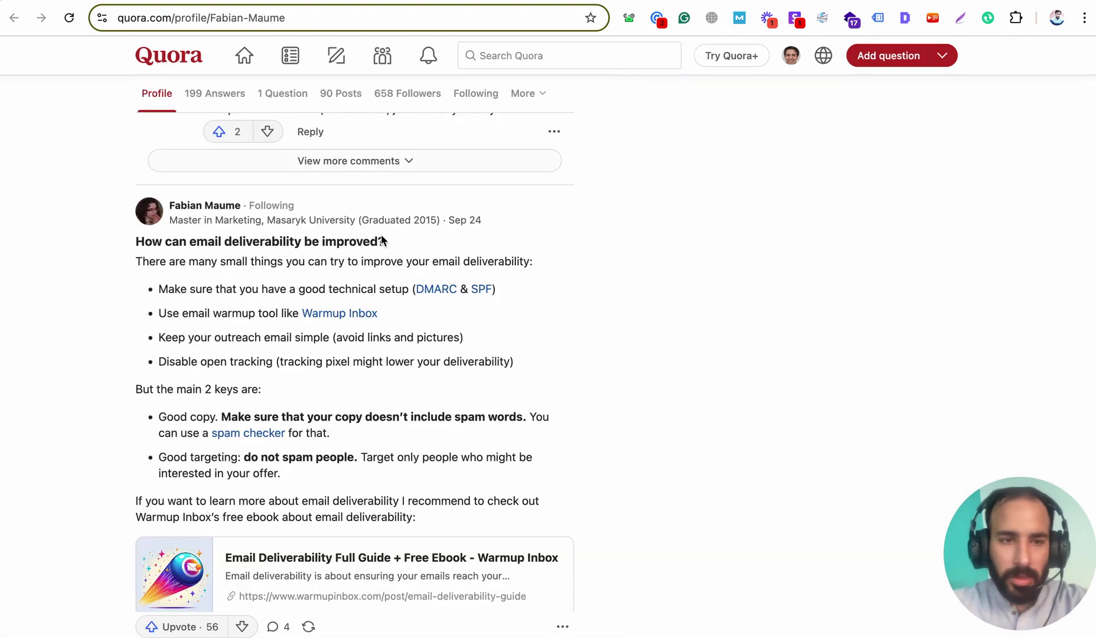
# Return to the followed marketer's profile, open the question "Do cold emails work? Are cold emails effective?" and check its first answers.
pyautogui.scroll(-20, 382, 239)
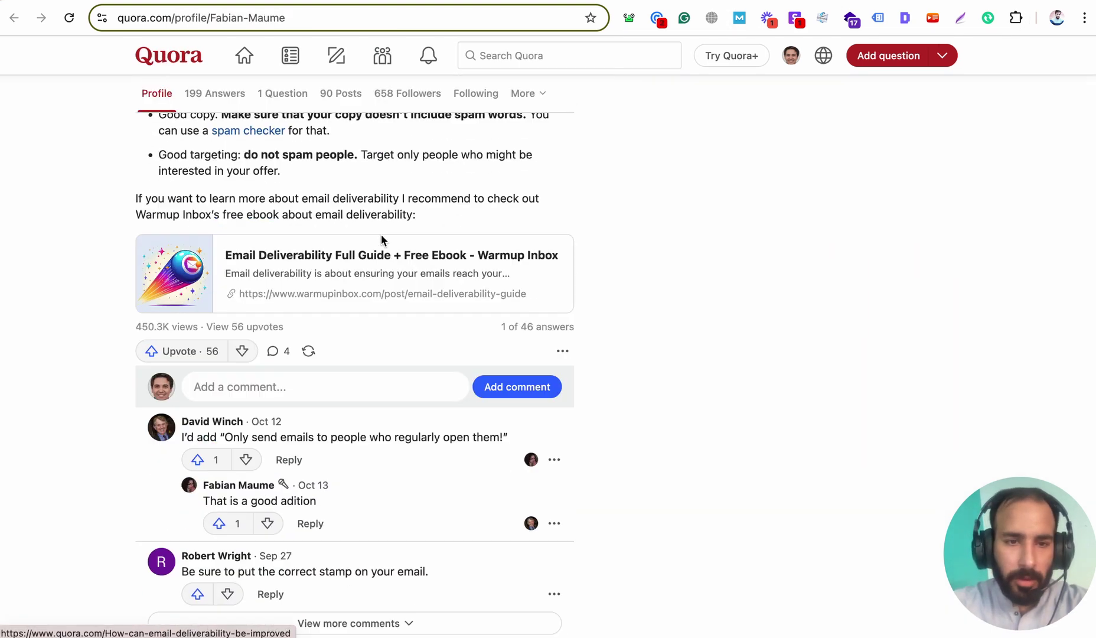
pyautogui.click(366, 171)
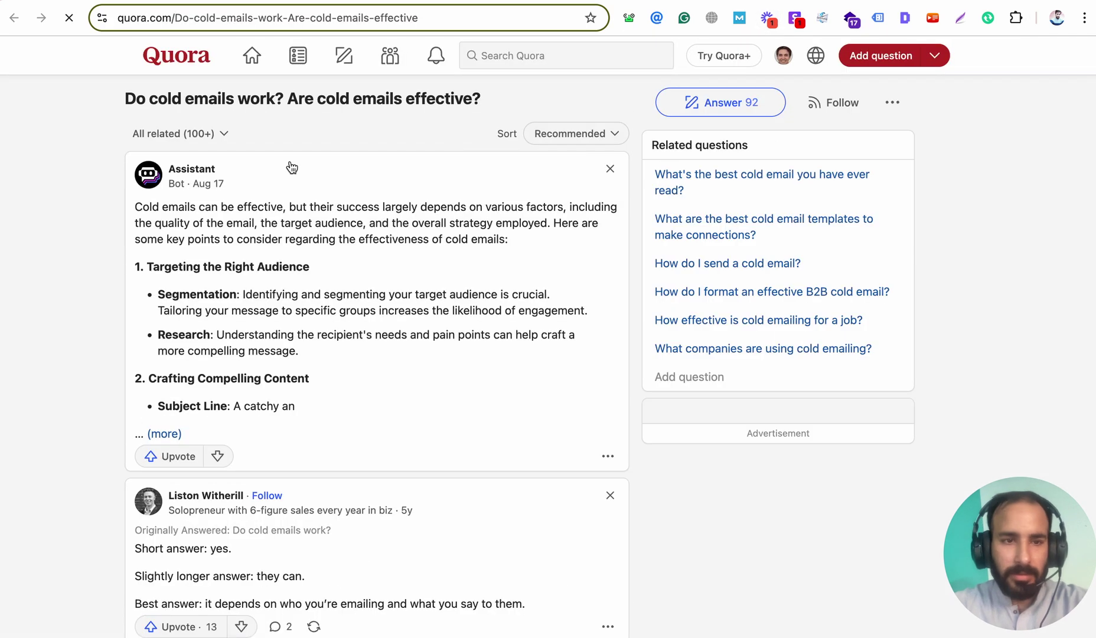
pyautogui.scroll(-12, 262, 407)
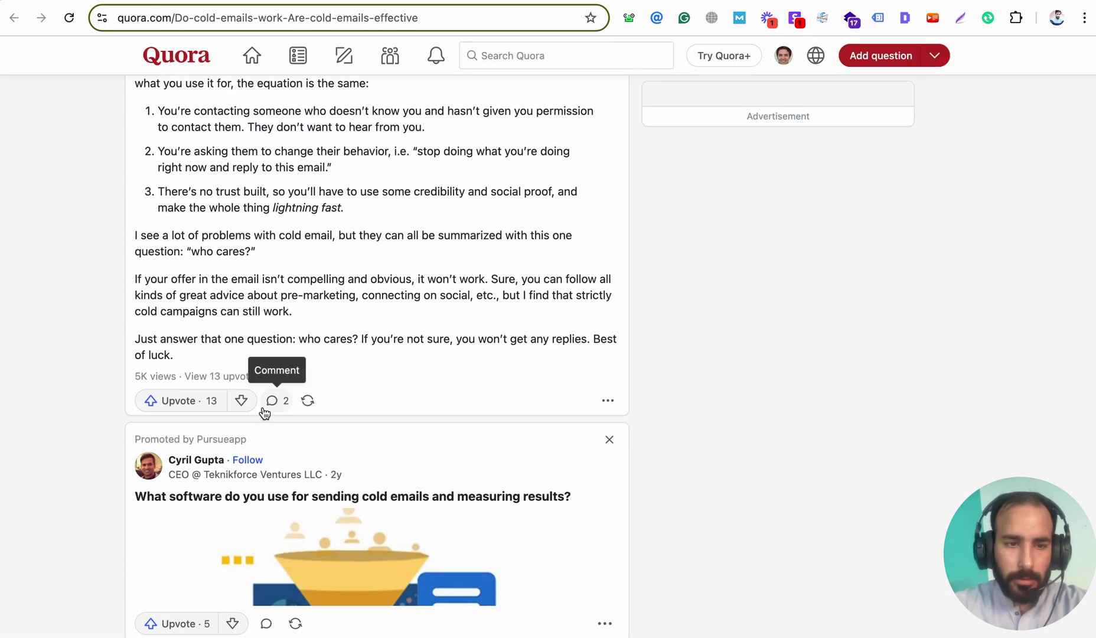
pyautogui.scroll(6, 264, 411)
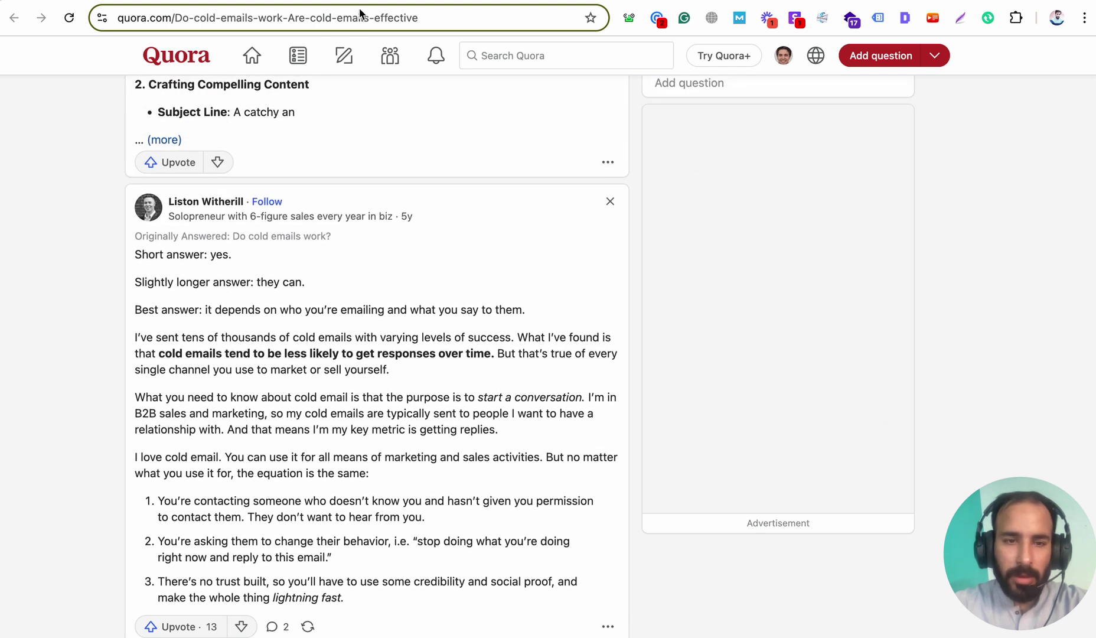
pyautogui.scroll(5, 346, 138)
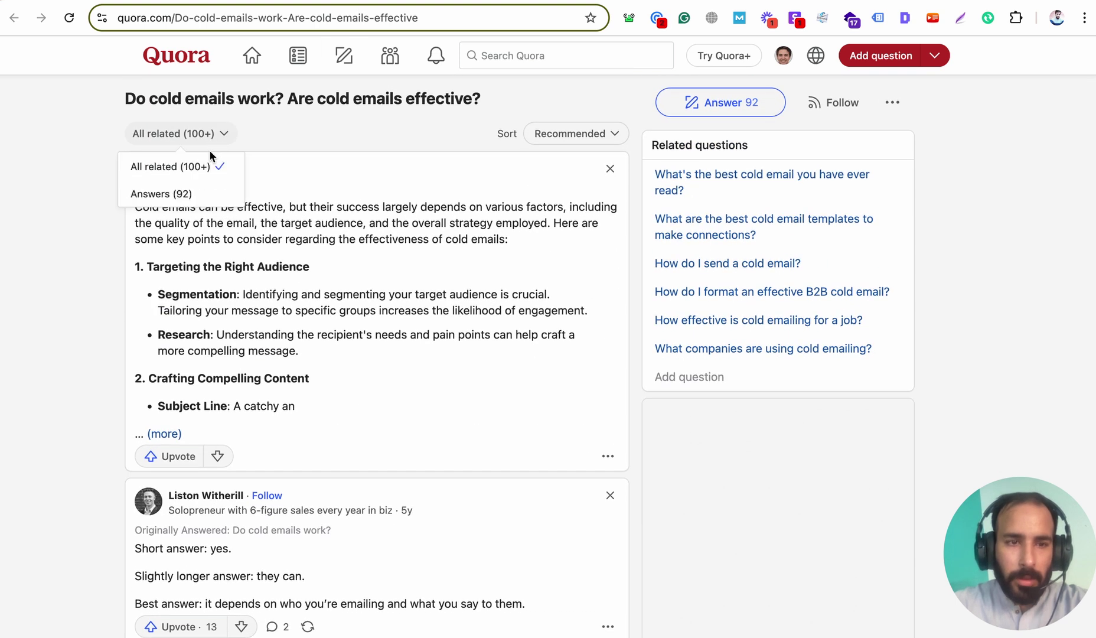
# Limit the cold email question to its direct answers and skim the solopreneur's answer.
pyautogui.click(189, 194)
pyautogui.scroll(-5, 323, 312)
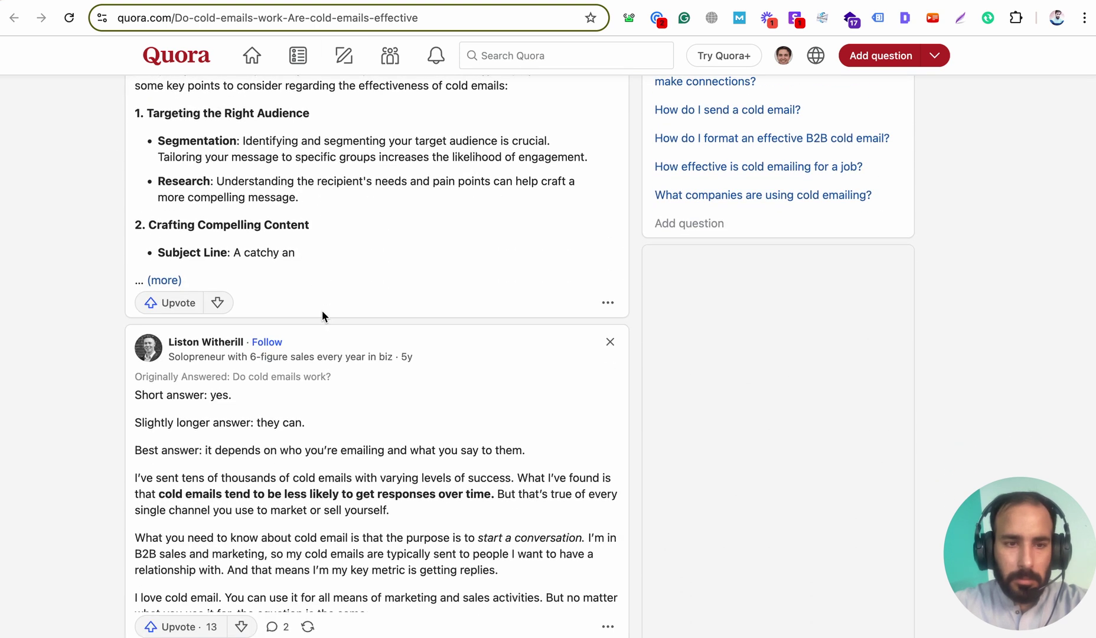
pyautogui.moveTo(318, 460); pyautogui.dragTo(326, 315)
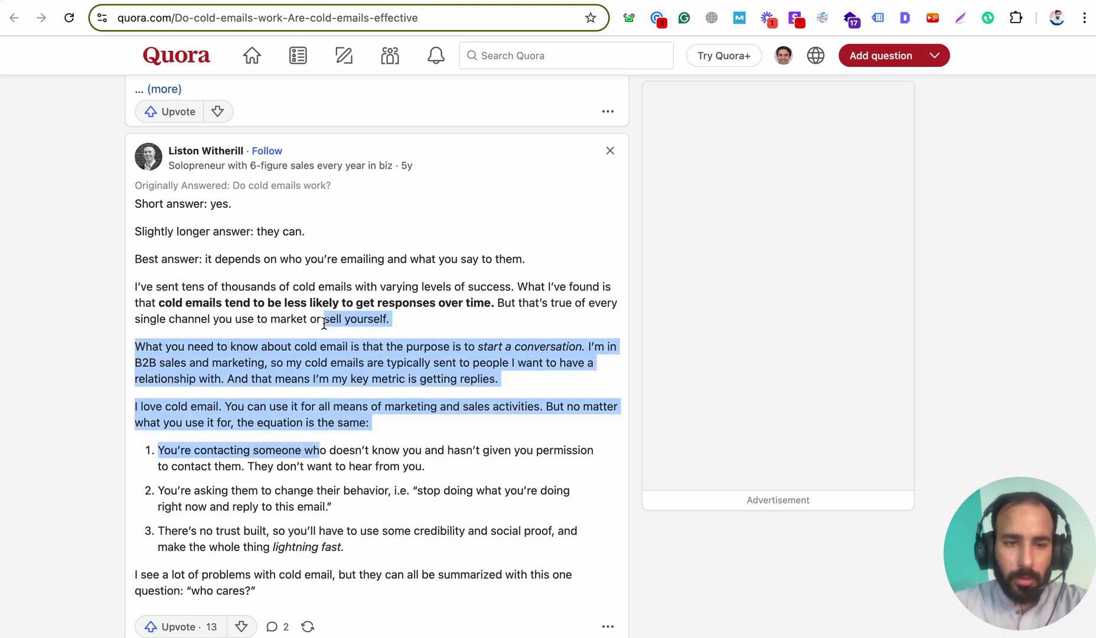
pyautogui.scroll(-9, 325, 329)
pyautogui.scroll(-8, 325, 329)
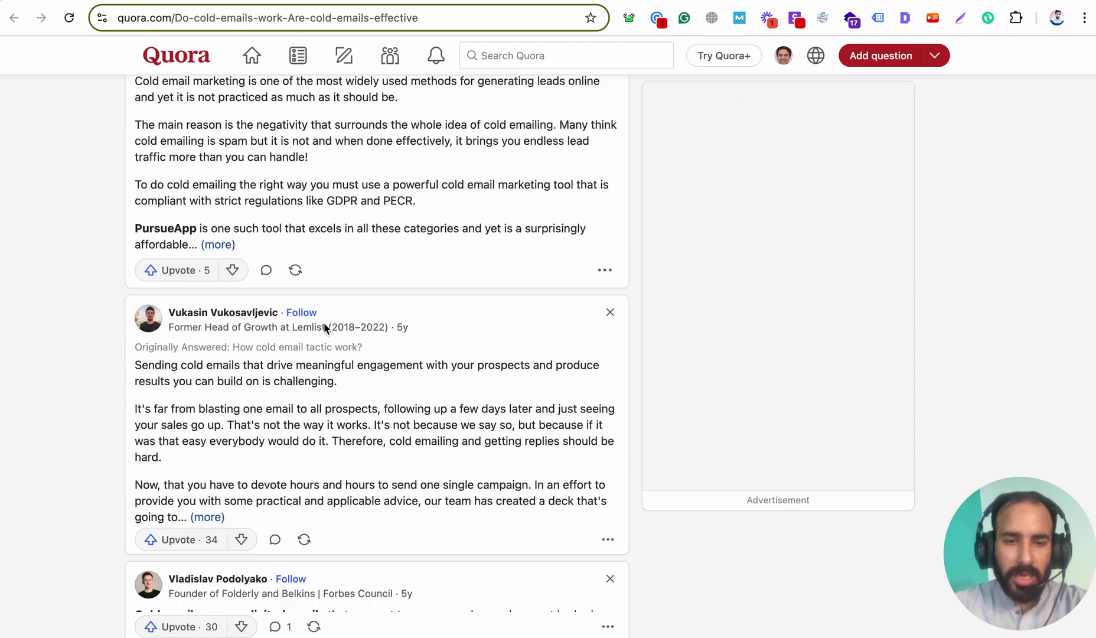
# Expand the former Lemlist growth head's answer on cold email tactics and check its views and upvotes.
pyautogui.click(344, 353)
pyautogui.scroll(-10, 347, 369)
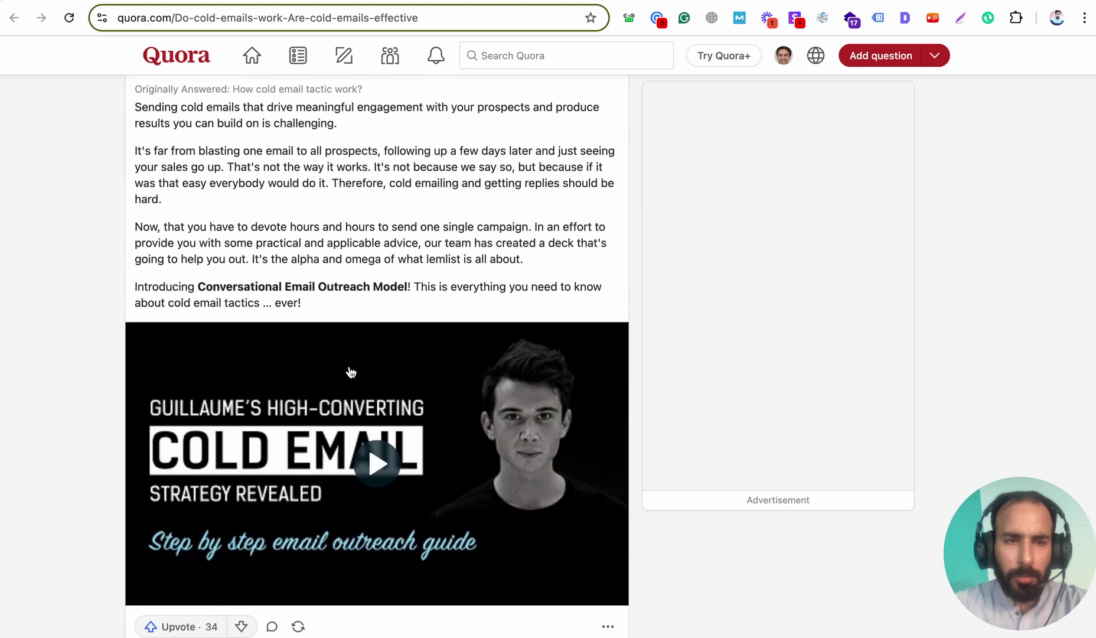
pyautogui.scroll(3, 351, 371)
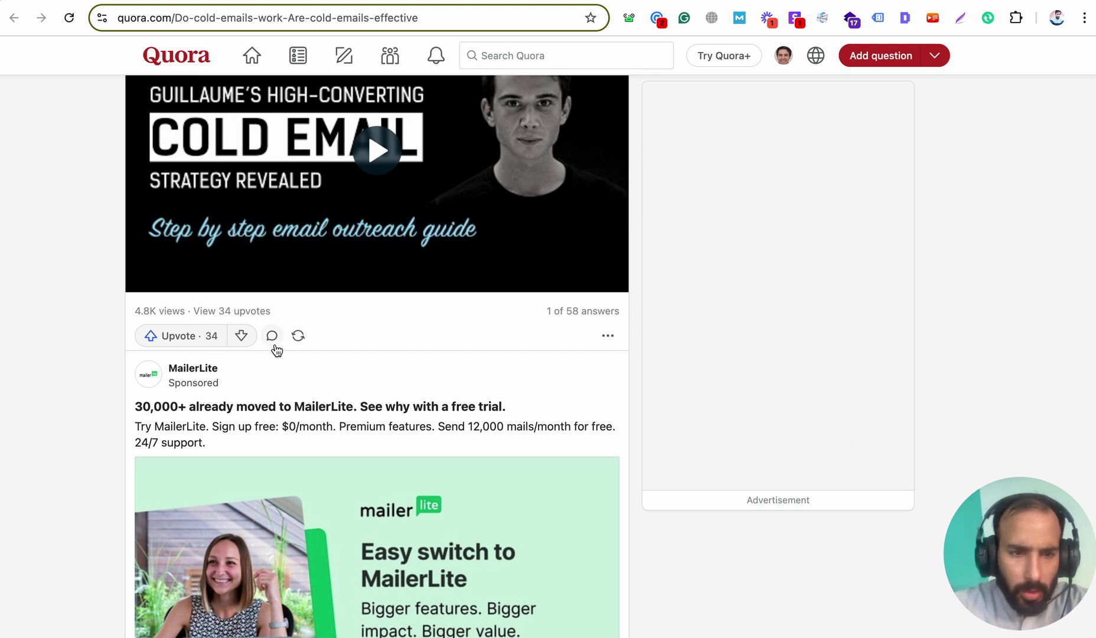
pyautogui.scroll(-10, 276, 349)
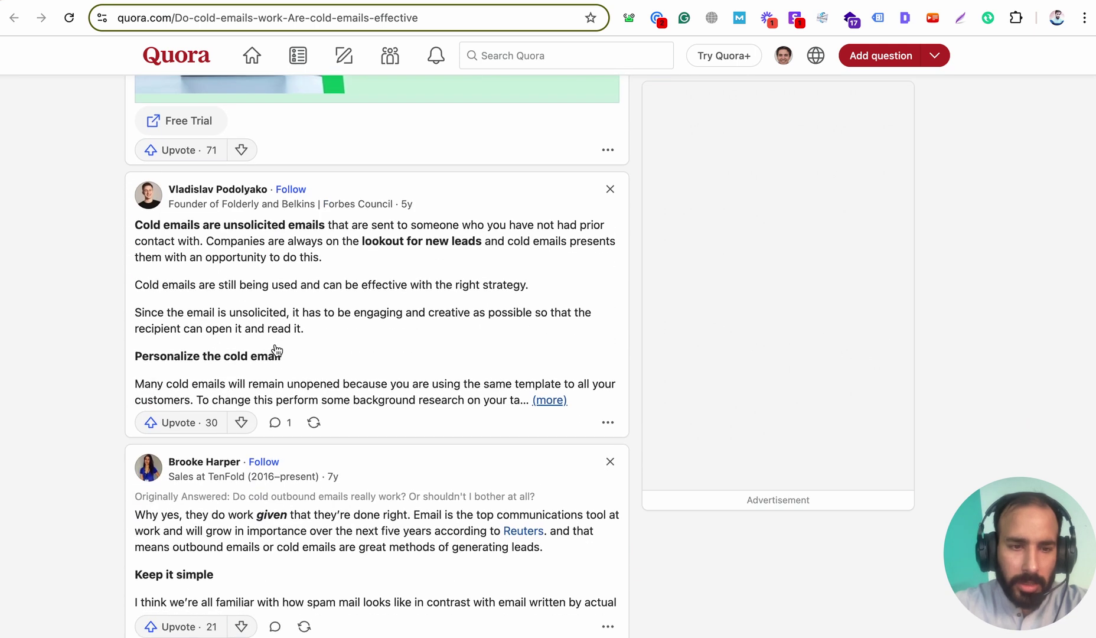
# Open the comments on the Folderly founder's answer and on the Find That Email marketer's answer.
pyautogui.click(281, 416)
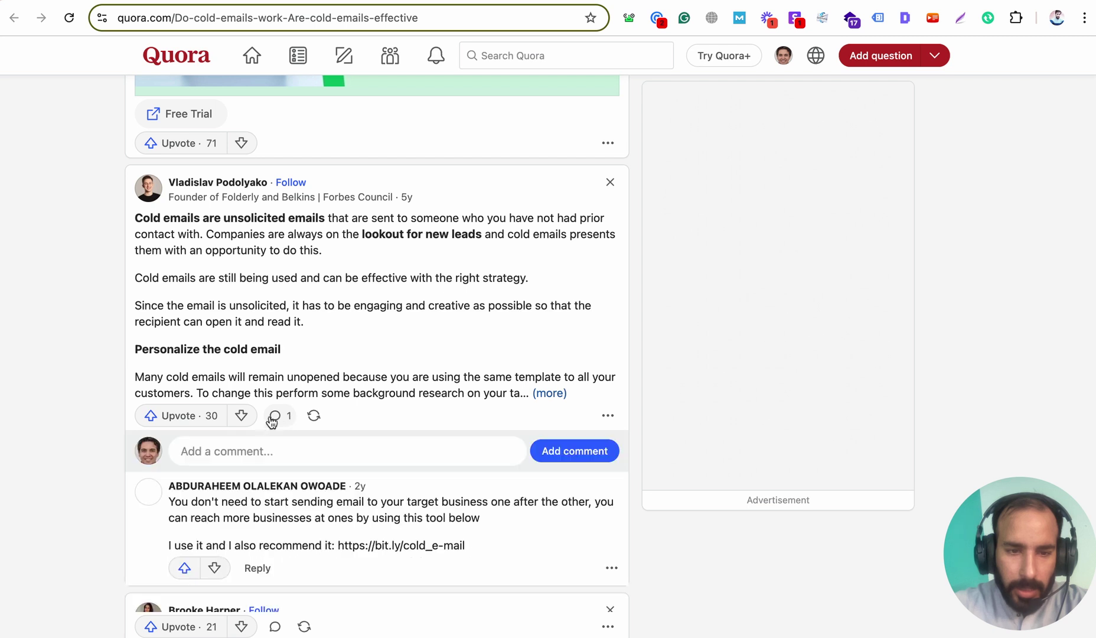
pyautogui.scroll(-9, 348, 485)
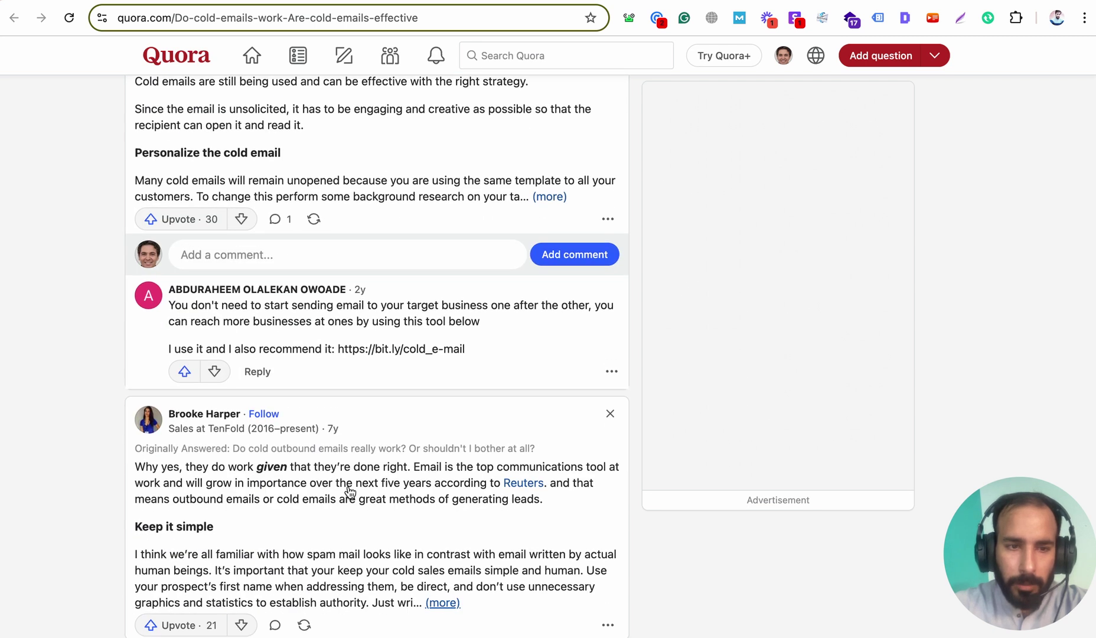
pyautogui.scroll(-10, 349, 491)
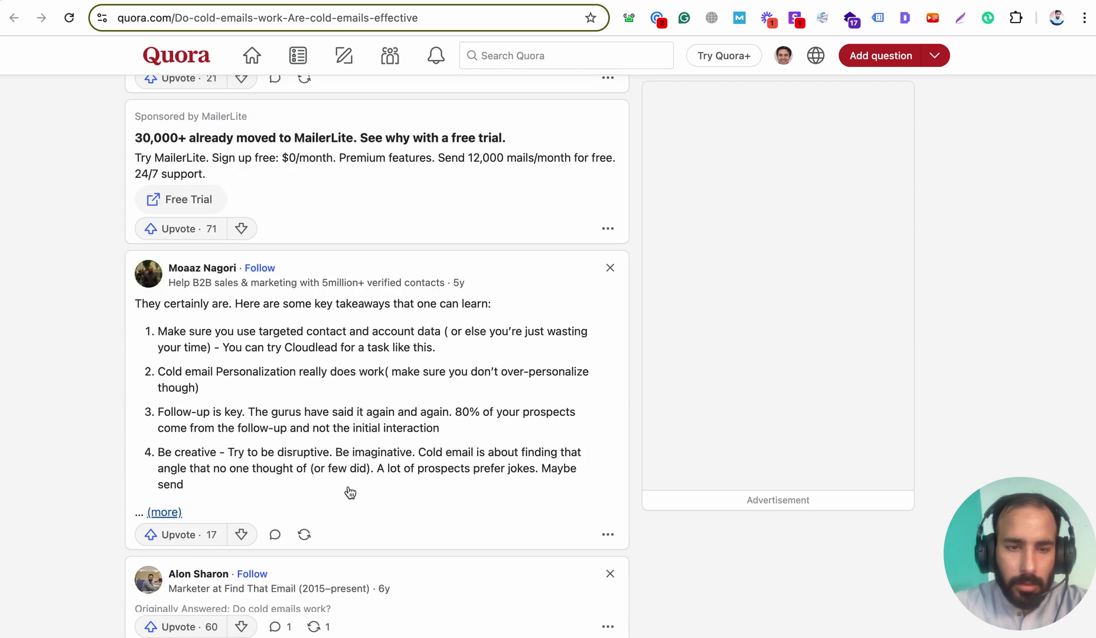
pyautogui.scroll(-6, 350, 492)
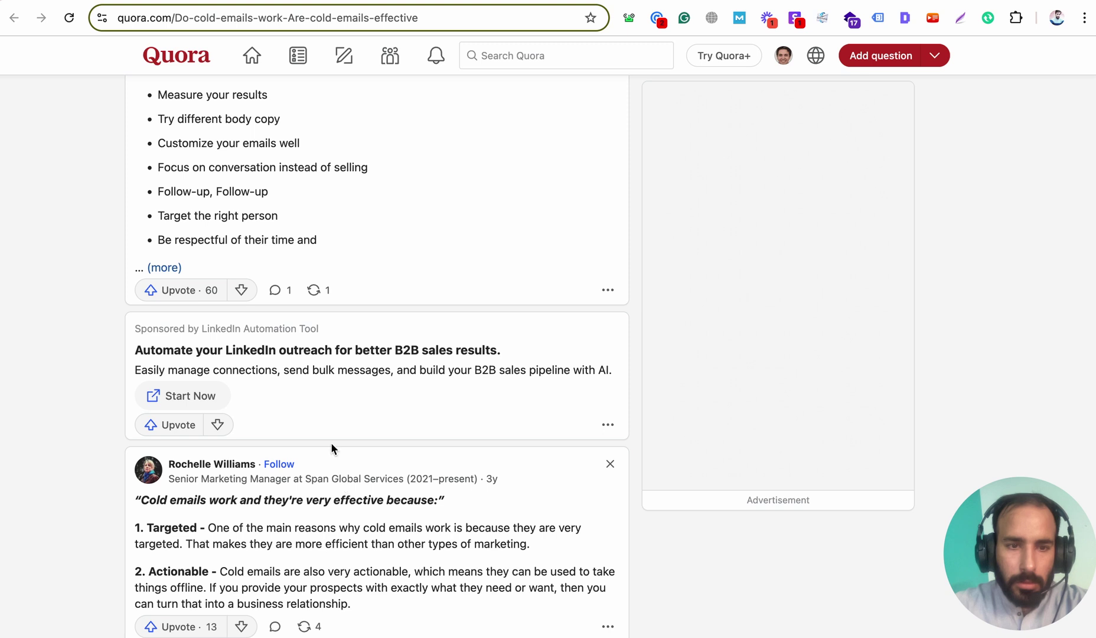
pyautogui.click(281, 292)
pyautogui.scroll(-3, 340, 288)
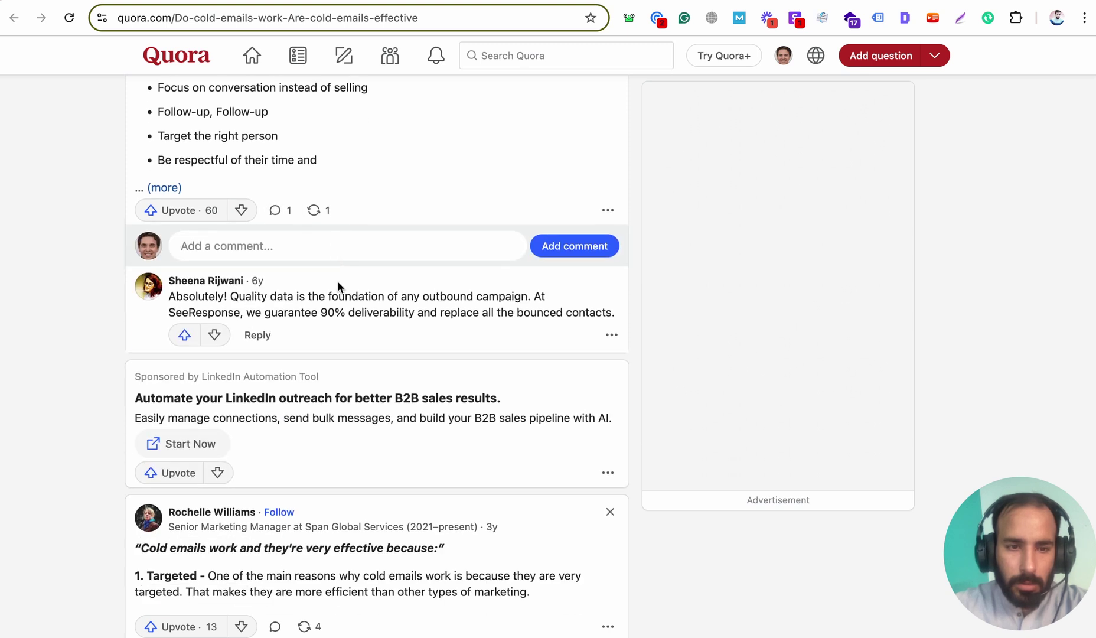
# Find the followed marketer's cold email answer, open its comments and expand the full text to check its view count.
pyautogui.scroll(-8, 340, 287)
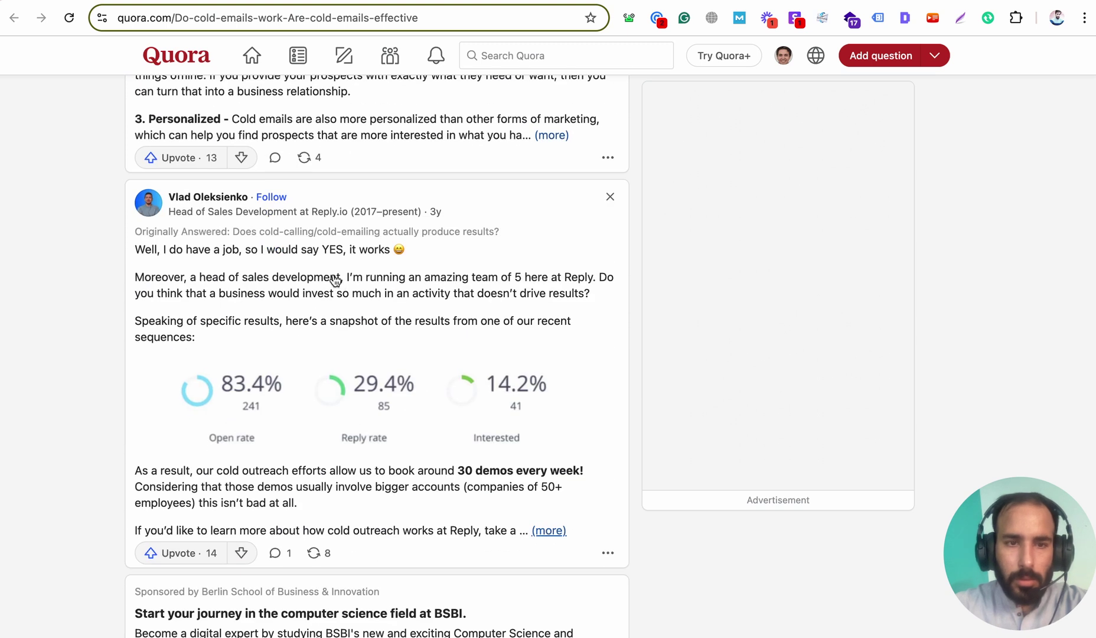
pyautogui.scroll(-14, 336, 280)
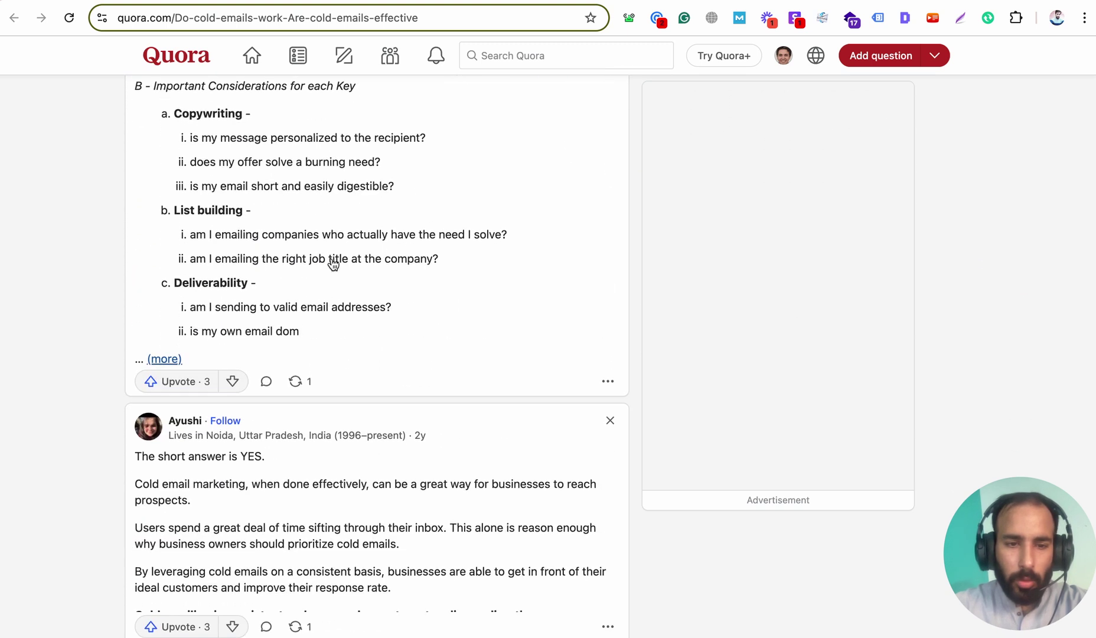
pyautogui.scroll(-15, 334, 264)
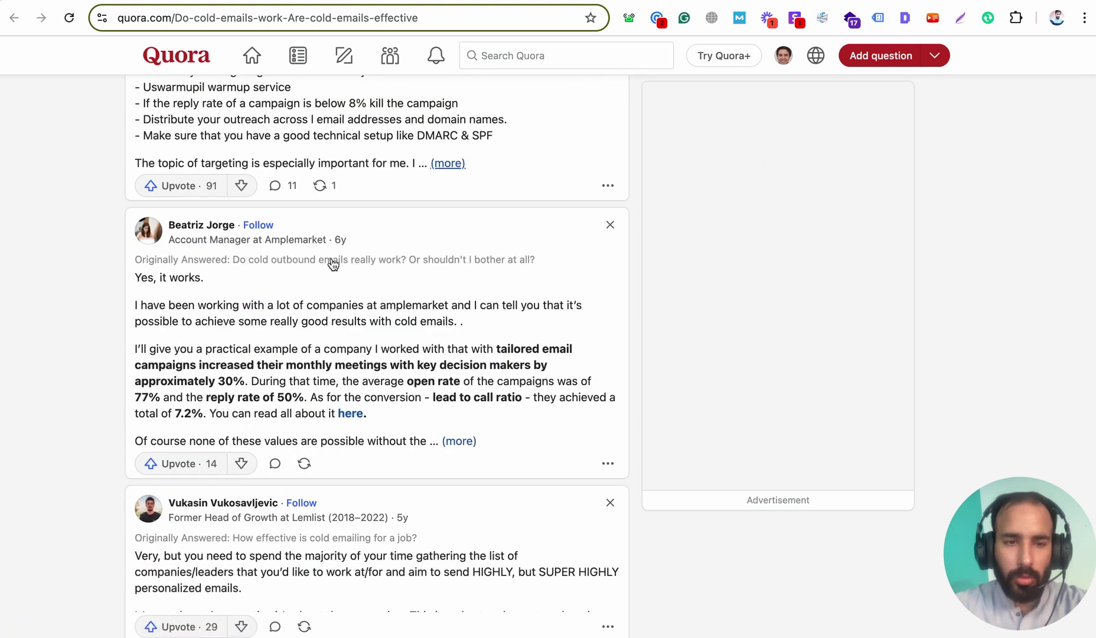
pyautogui.click(285, 186)
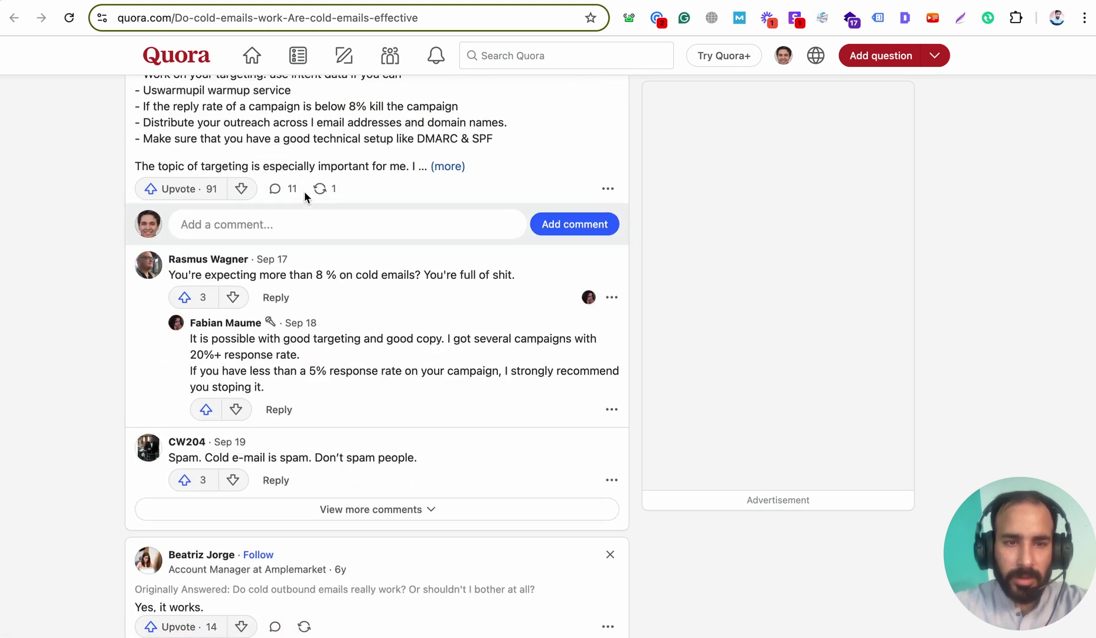
pyautogui.scroll(5, 305, 194)
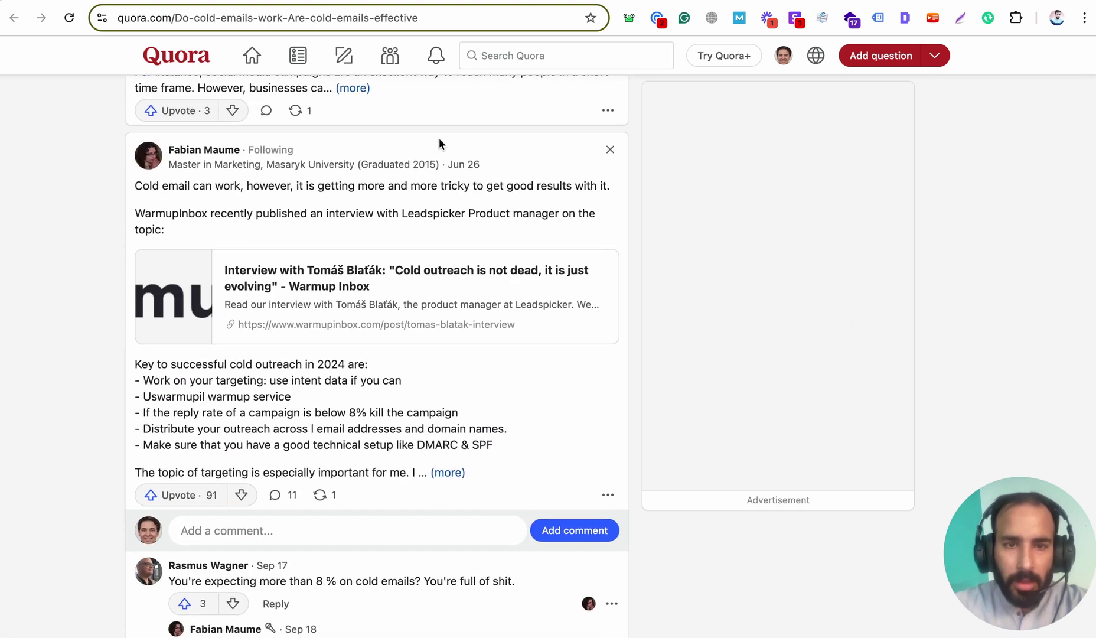
pyautogui.click(452, 166)
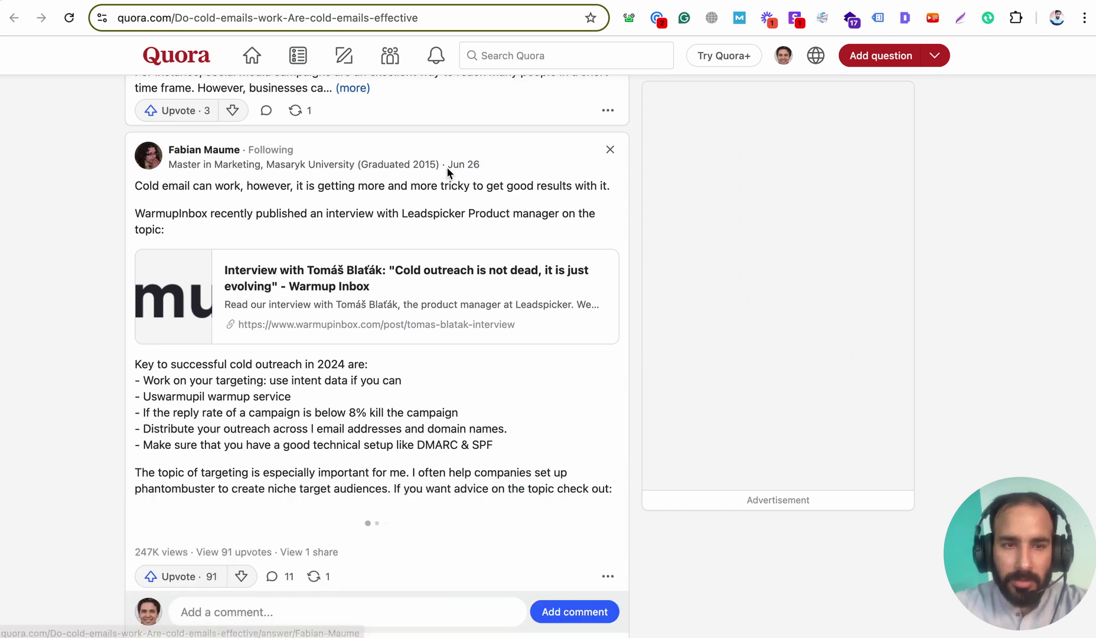
# Read through the followed marketer's cold email answer and the reader comments and replies beneath it.
pyautogui.scroll(-8, 447, 169)
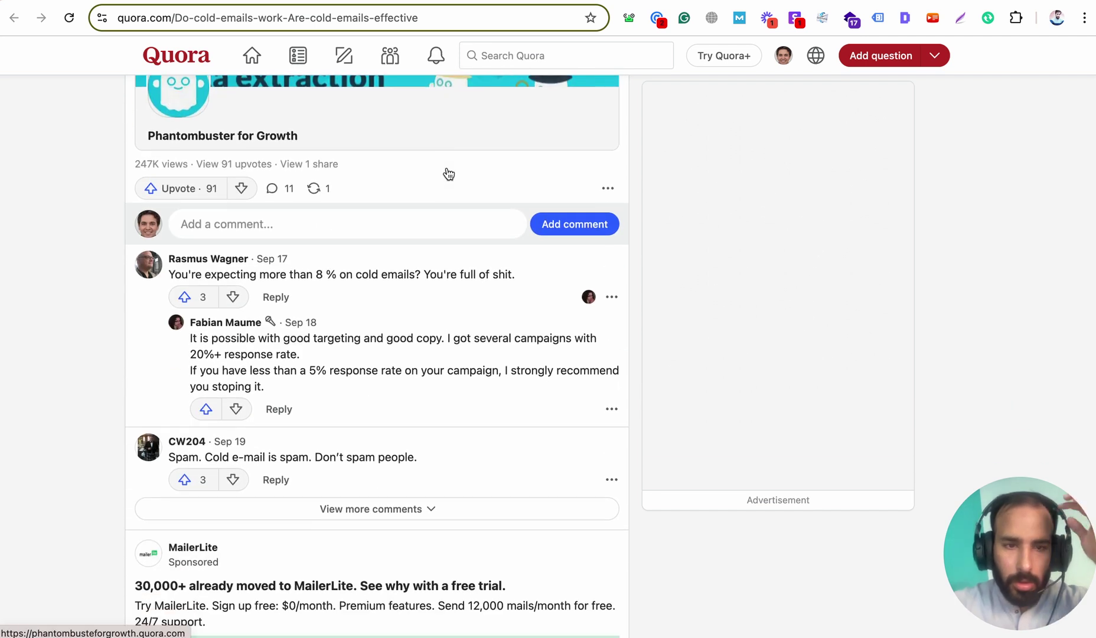
pyautogui.scroll(-1, 447, 173)
pyautogui.scroll(-2, 420, 259)
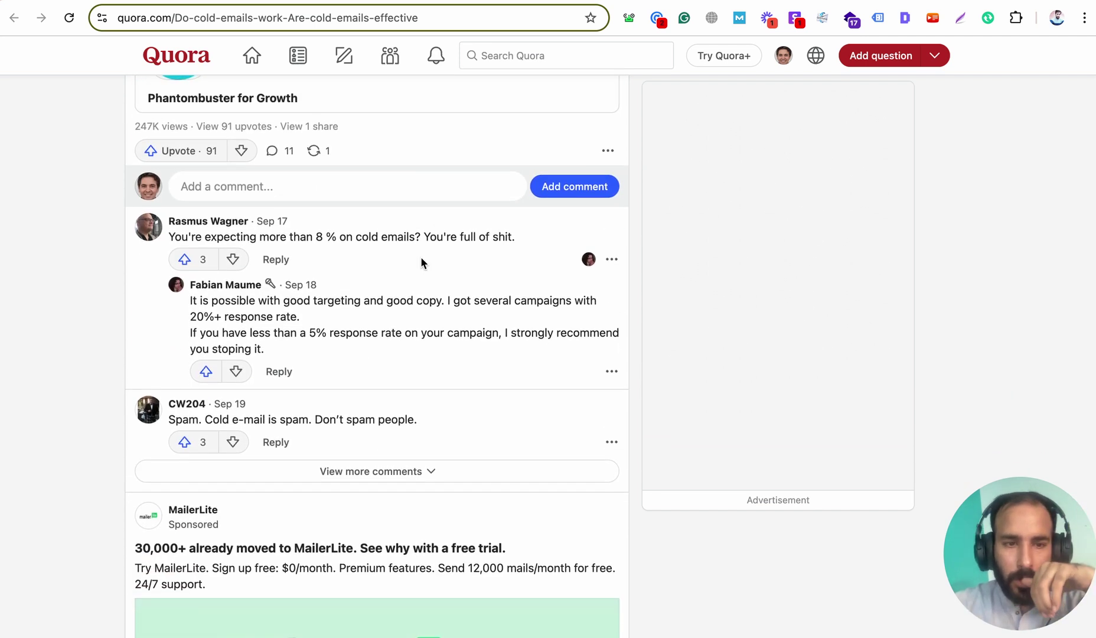
pyautogui.scroll(1, 421, 260)
pyautogui.scroll(-5, 421, 261)
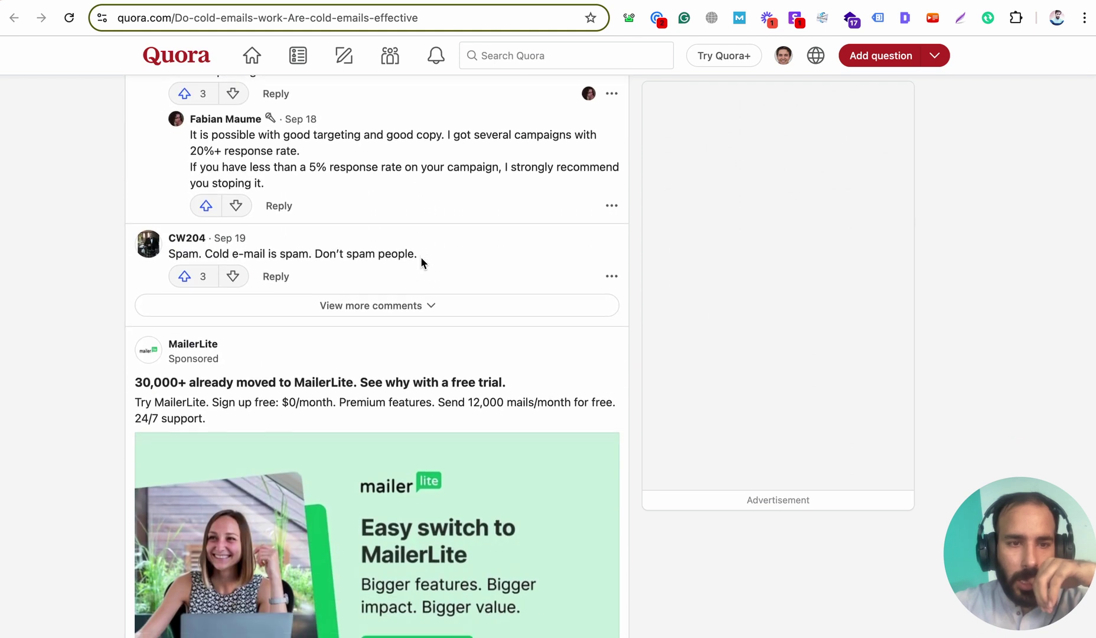
pyautogui.scroll(15, 420, 263)
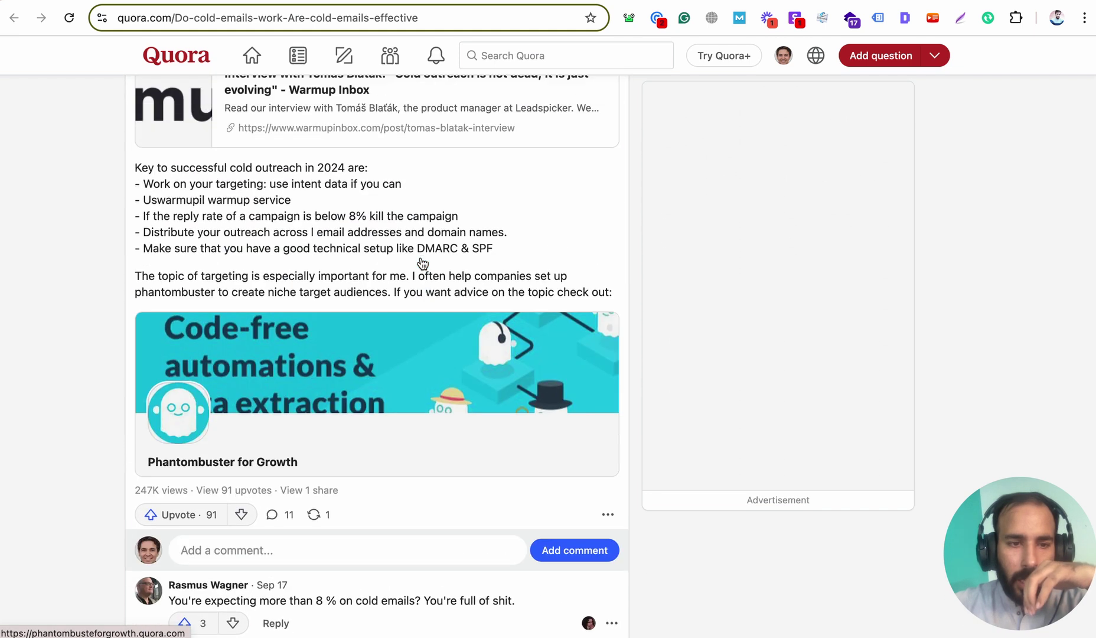
pyautogui.scroll(-6, 421, 264)
pyautogui.scroll(2, 421, 262)
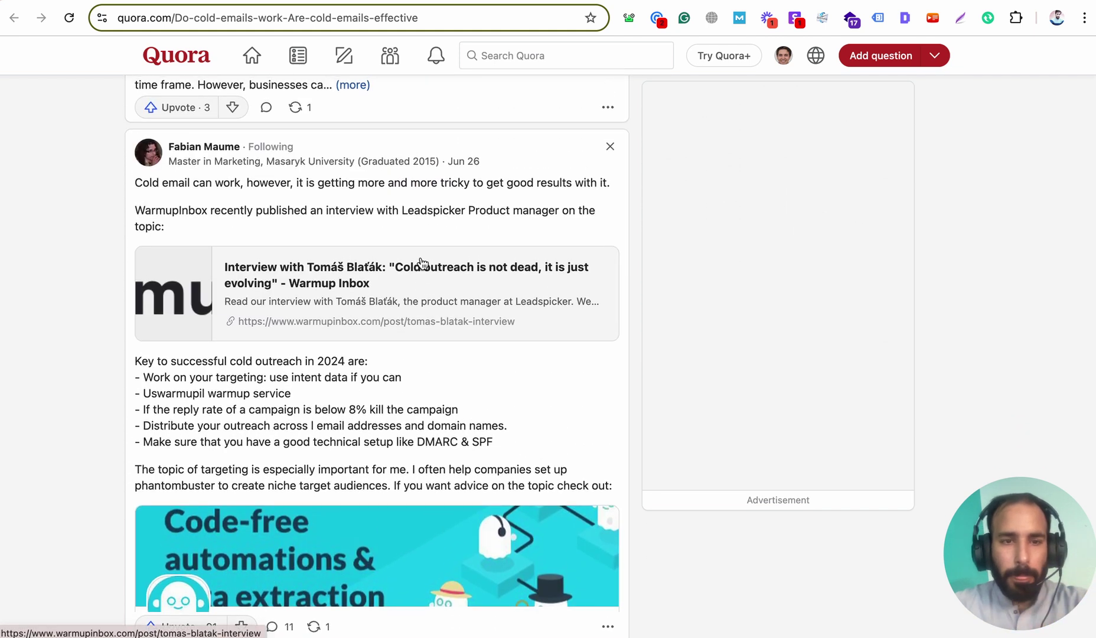
pyautogui.scroll(-4, 421, 263)
pyautogui.scroll(-3, 420, 256)
pyautogui.scroll(5, 420, 257)
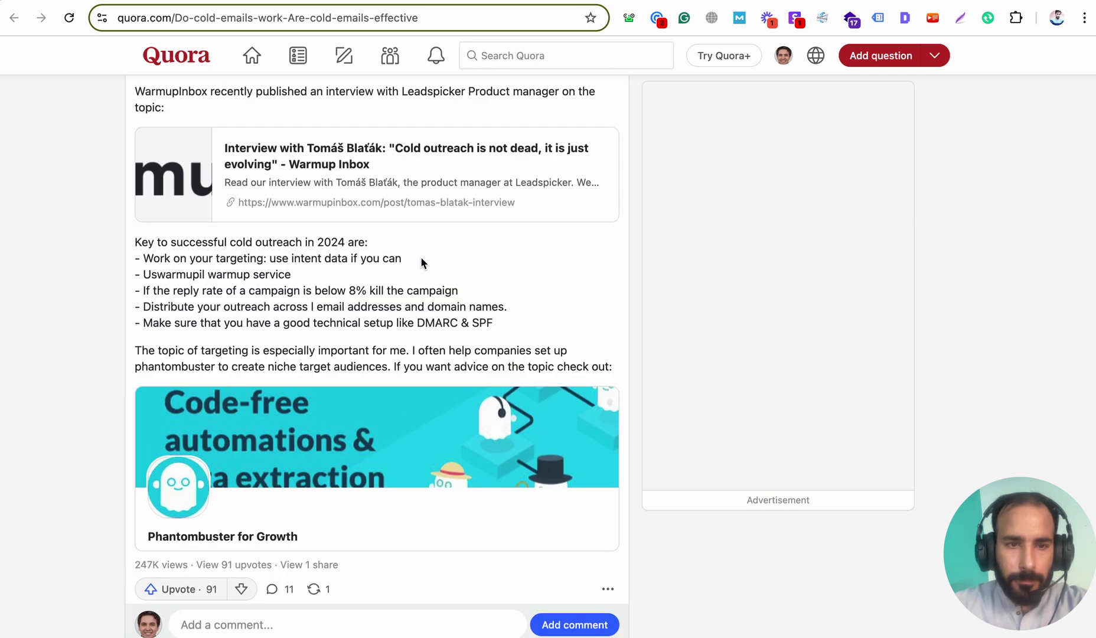
pyautogui.scroll(1, 293, 195)
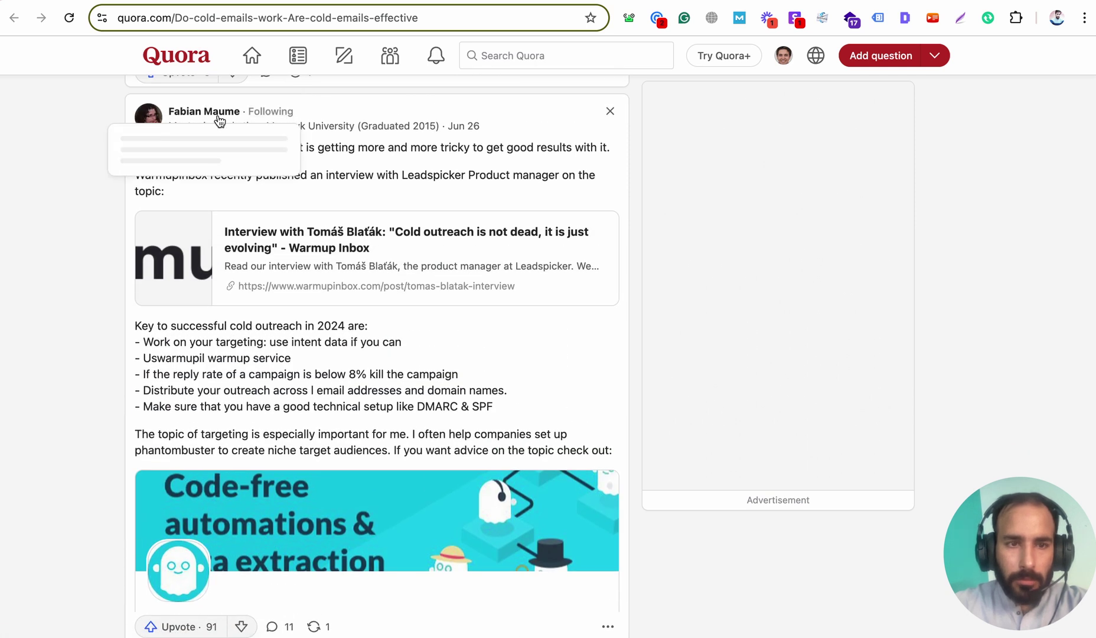
# Copy the link to the followed marketer's cold email answer and open it on its own page.
pyautogui.scroll(-6, 492, 322)
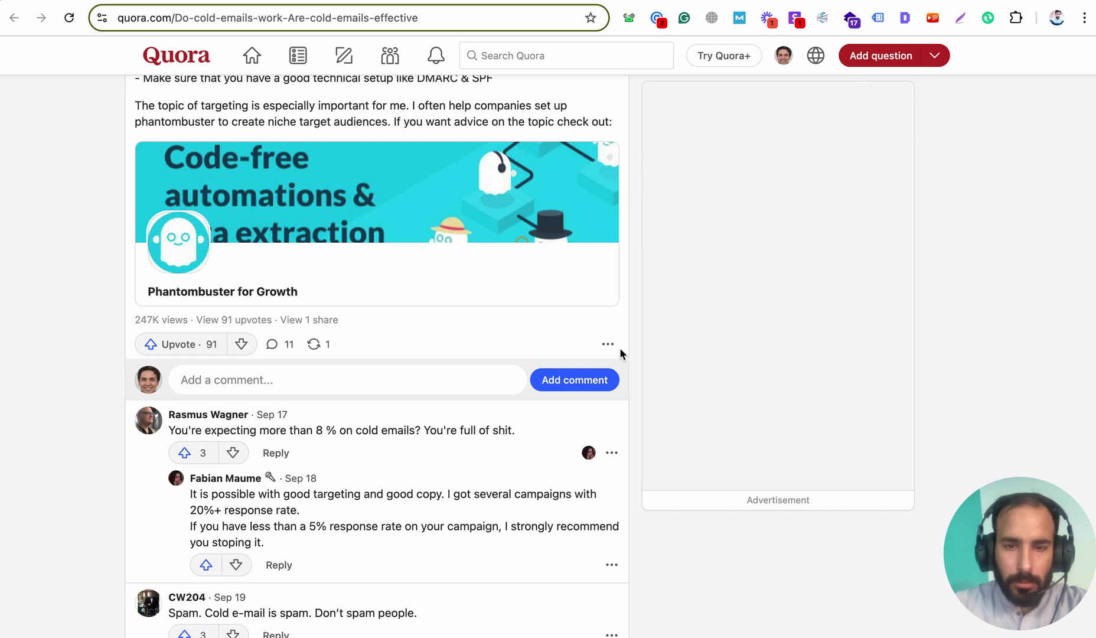
pyautogui.click(605, 210)
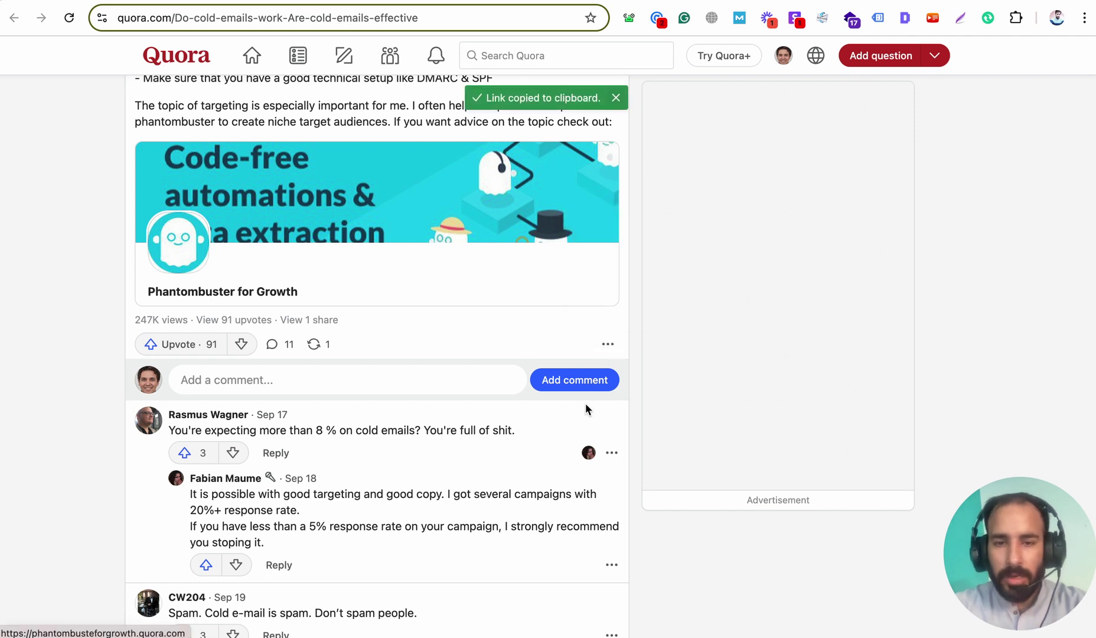
pyautogui.click(474, 13)
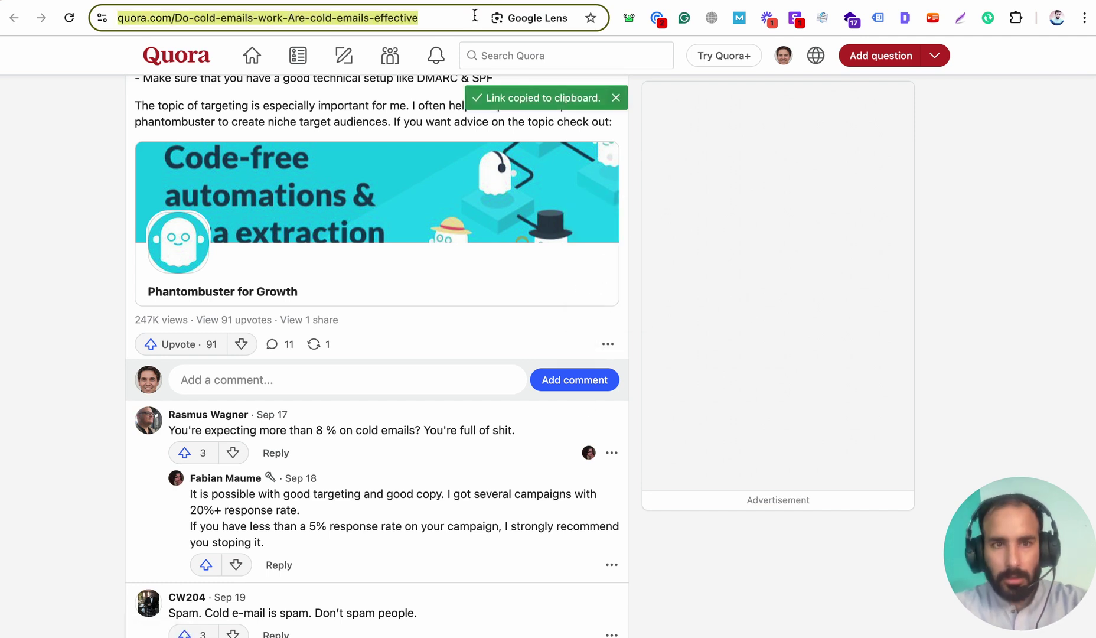
pyautogui.hotkey('ctrl', 'v')
pyautogui.press('Return')
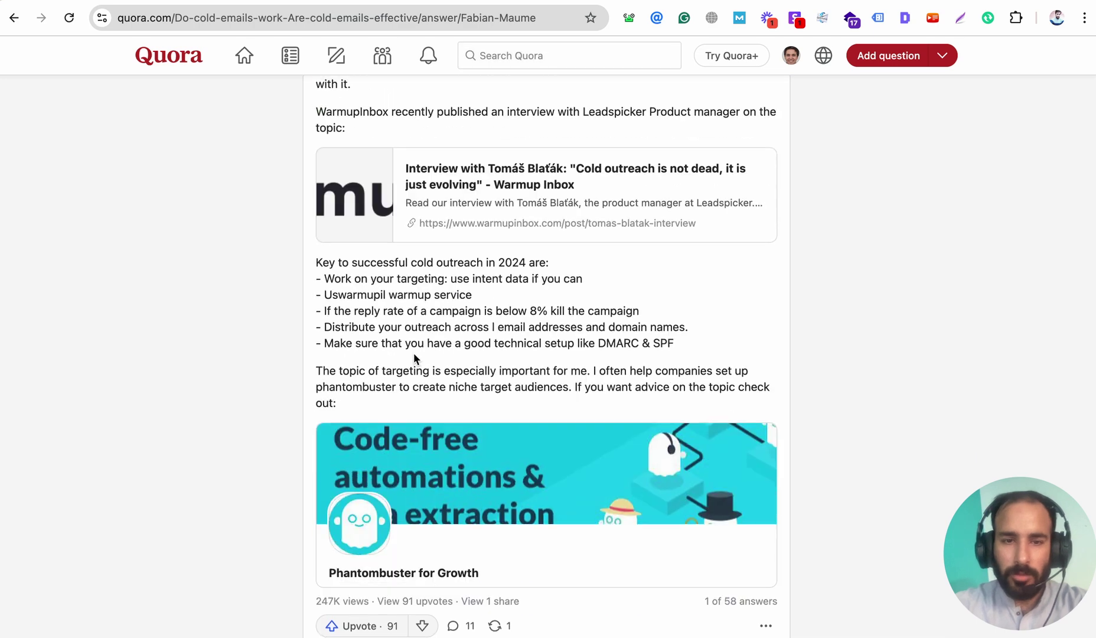
# Skim the comments on the answer's page and copy the answer's text from its opening line through "check out:".
pyautogui.scroll(-15, 413, 358)
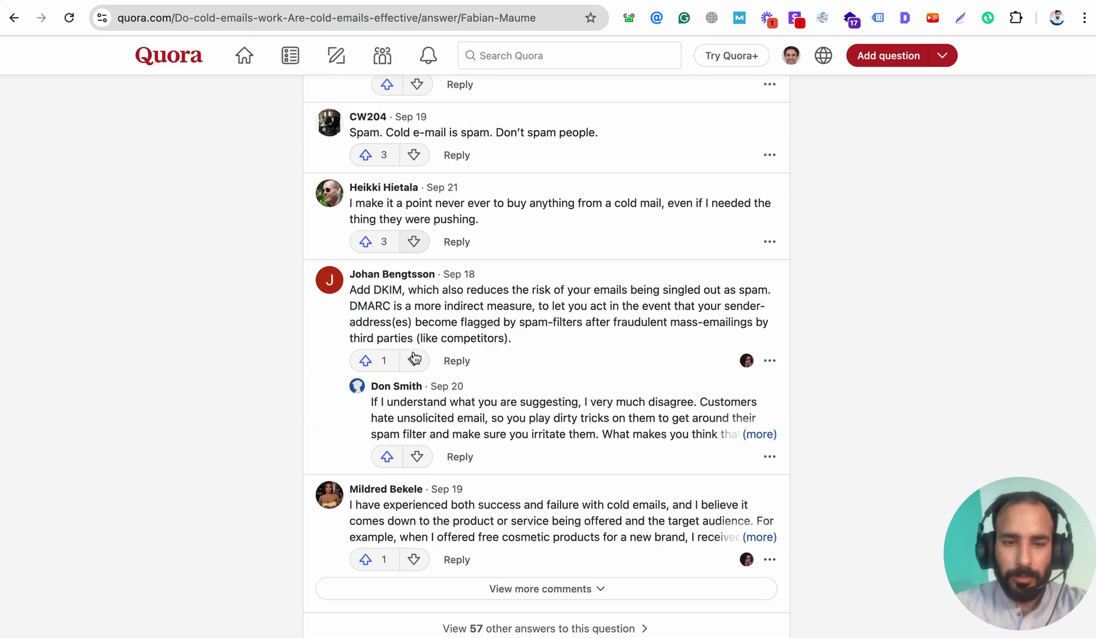
pyautogui.scroll(-5, 413, 359)
pyautogui.scroll(20, 415, 358)
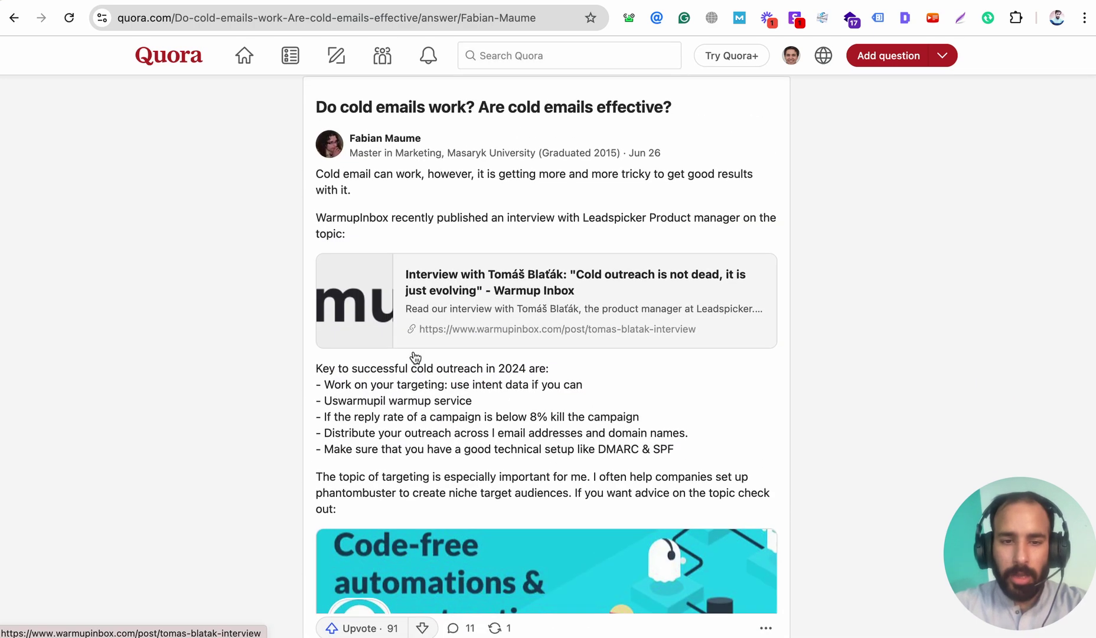
pyautogui.moveTo(363, 511); pyautogui.dragTo(304, 160)
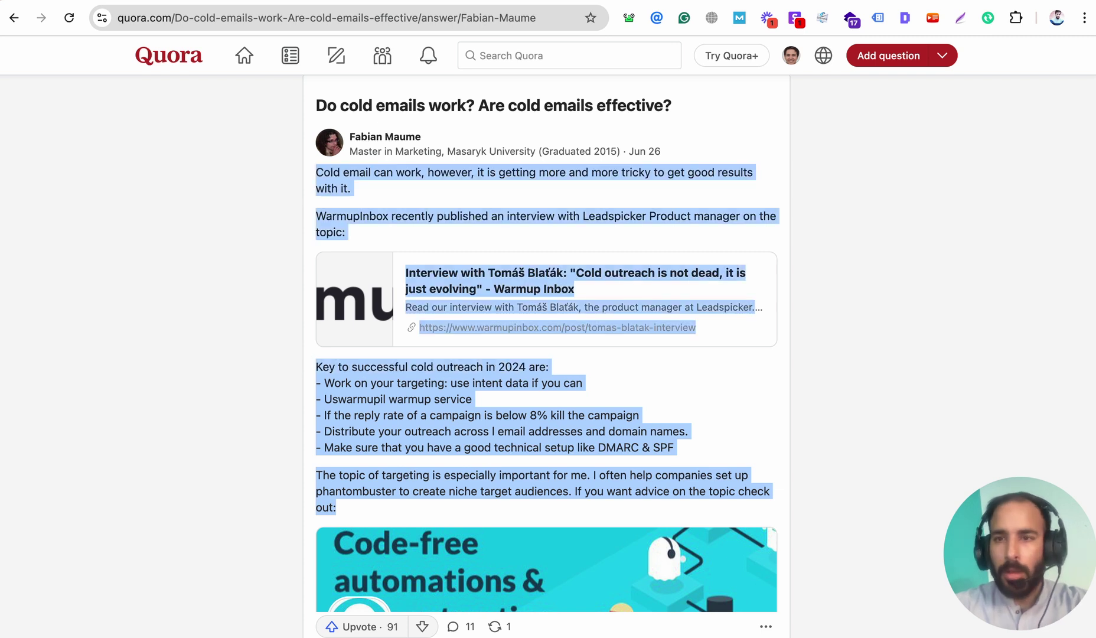
# Open chatgpt.com in a new tab and ask it to act like an expert copywriter and write a comment for the pasted Quora answer.
pyautogui.press('super+t')
pyautogui.write('chatgpt.com')
pyautogui.press('Return')
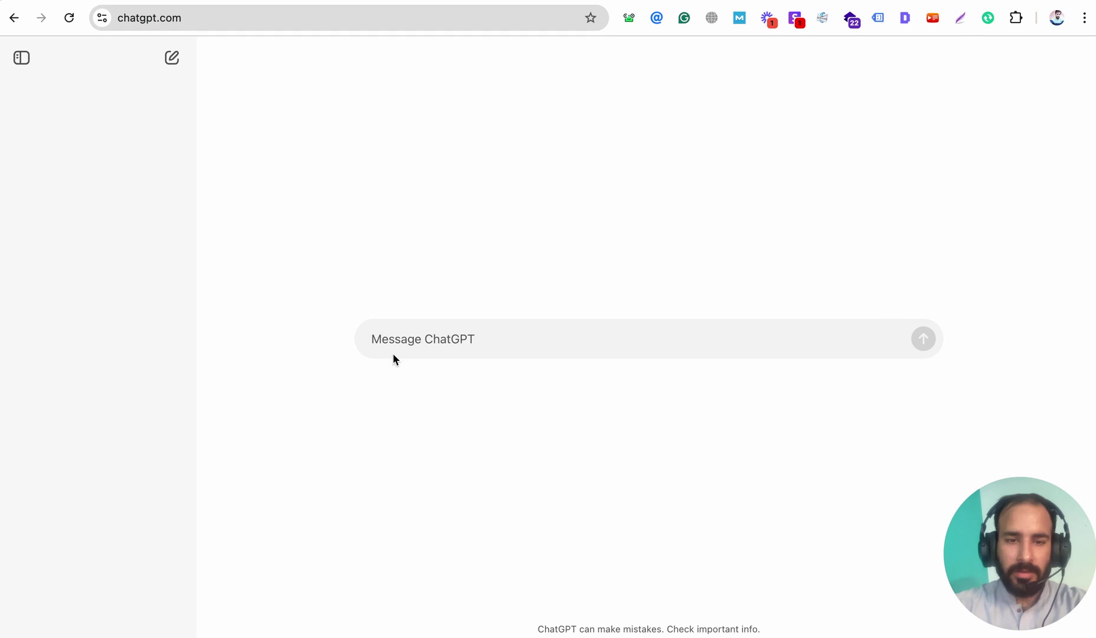
pyautogui.write('A')
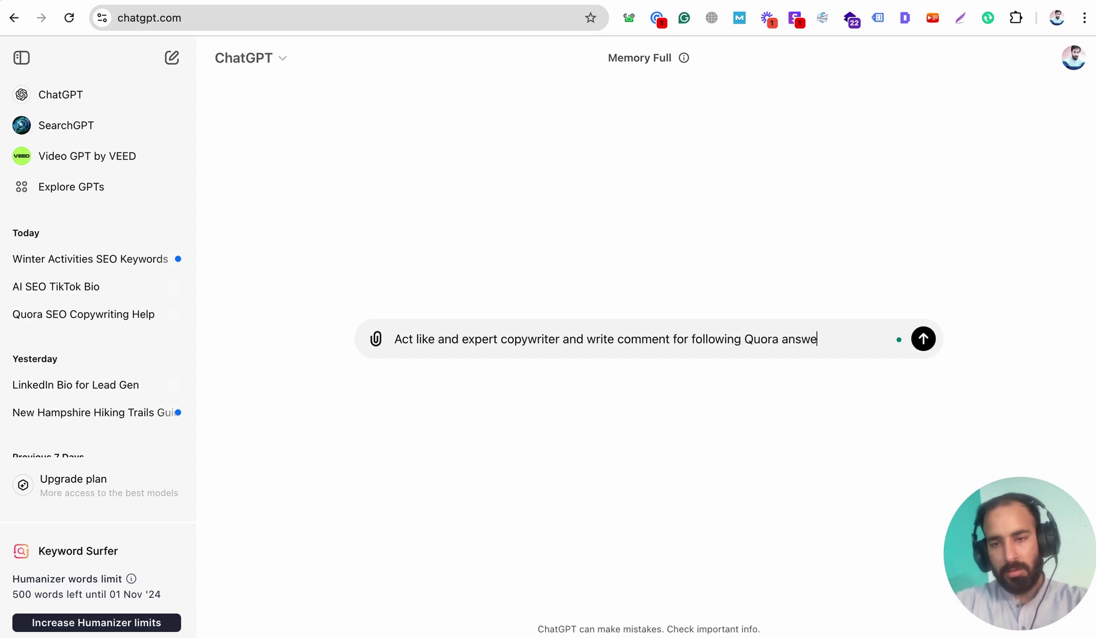
pyautogui.write('R:')
pyautogui.hotkey('shift', 'Return')
pyautogui.press('super+v')
pyautogui.press('Return')
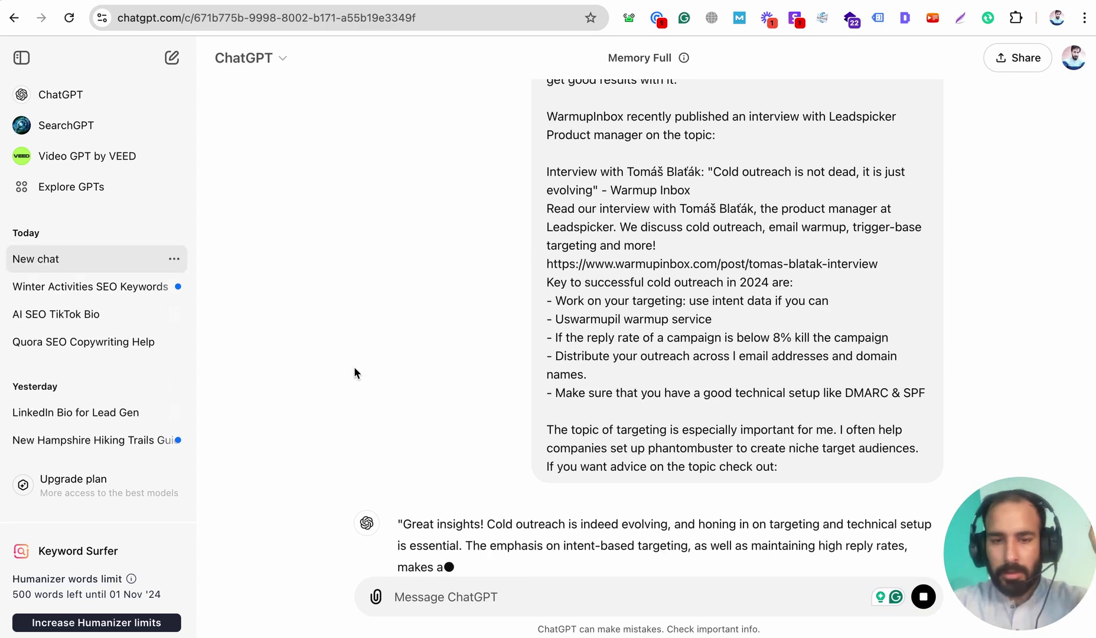
# Review the generated comment and copy its text from "Great insights!" through "campaign success.".
pyautogui.scroll(-3, 514, 301)
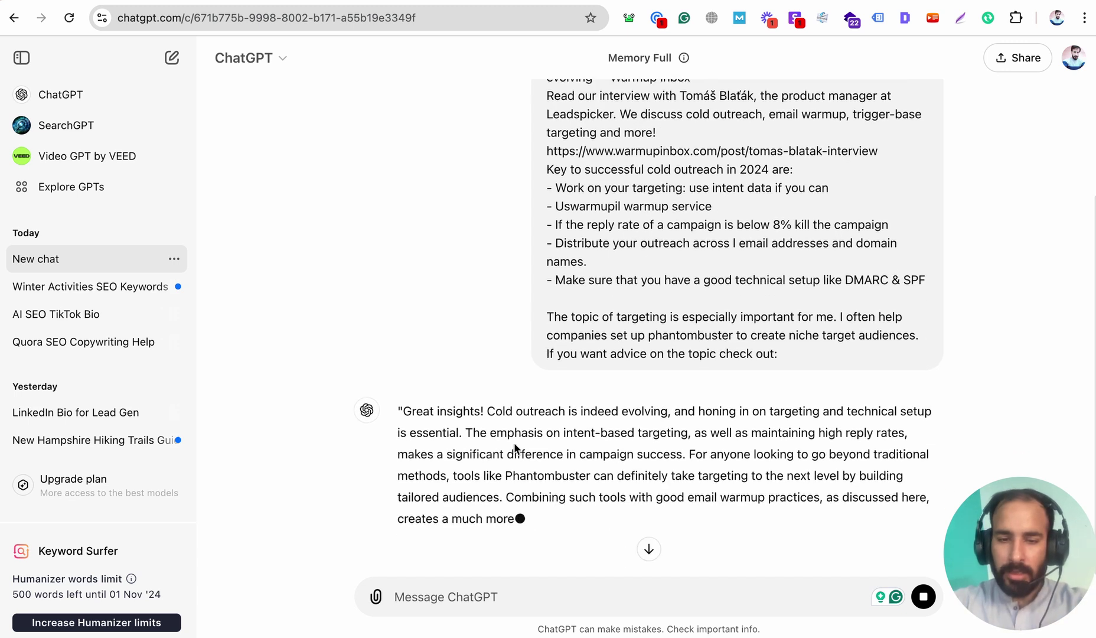
pyautogui.scroll(-1, 526, 472)
pyautogui.scroll(-1, 437, 384)
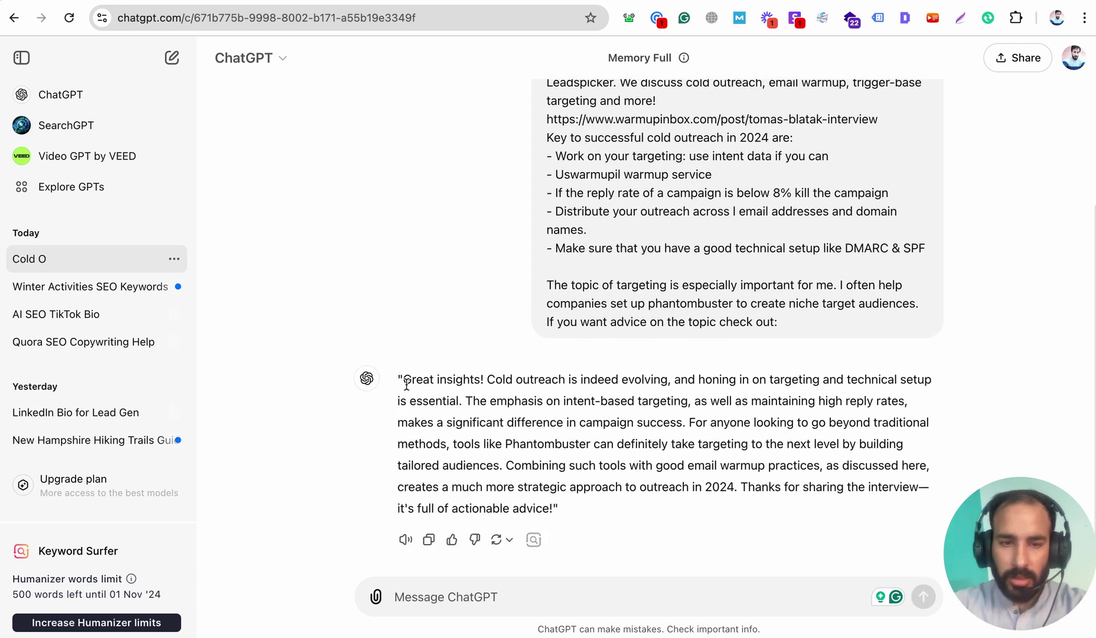
pyautogui.moveTo(403, 351); pyautogui.dragTo(504, 440)
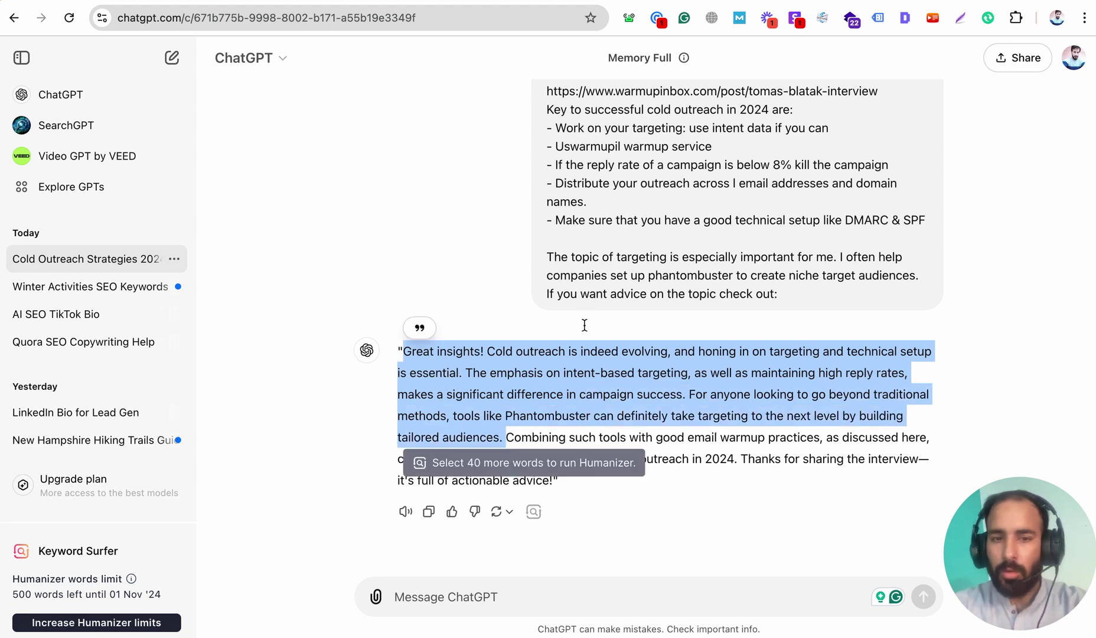
pyautogui.click(698, 391)
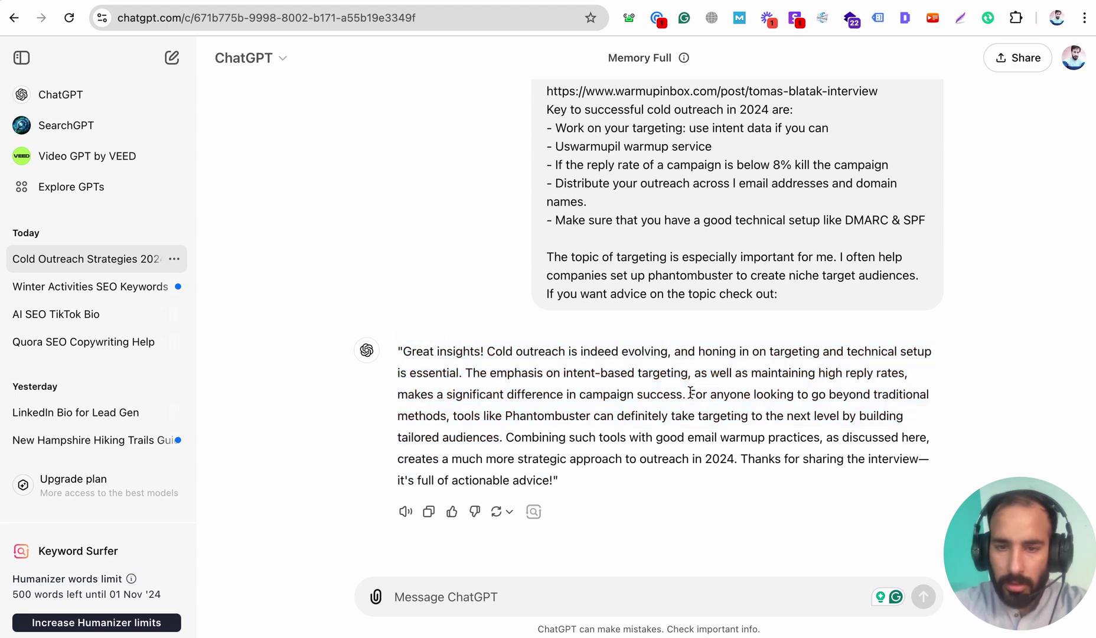
pyautogui.moveTo(689, 392); pyautogui.dragTo(402, 353)
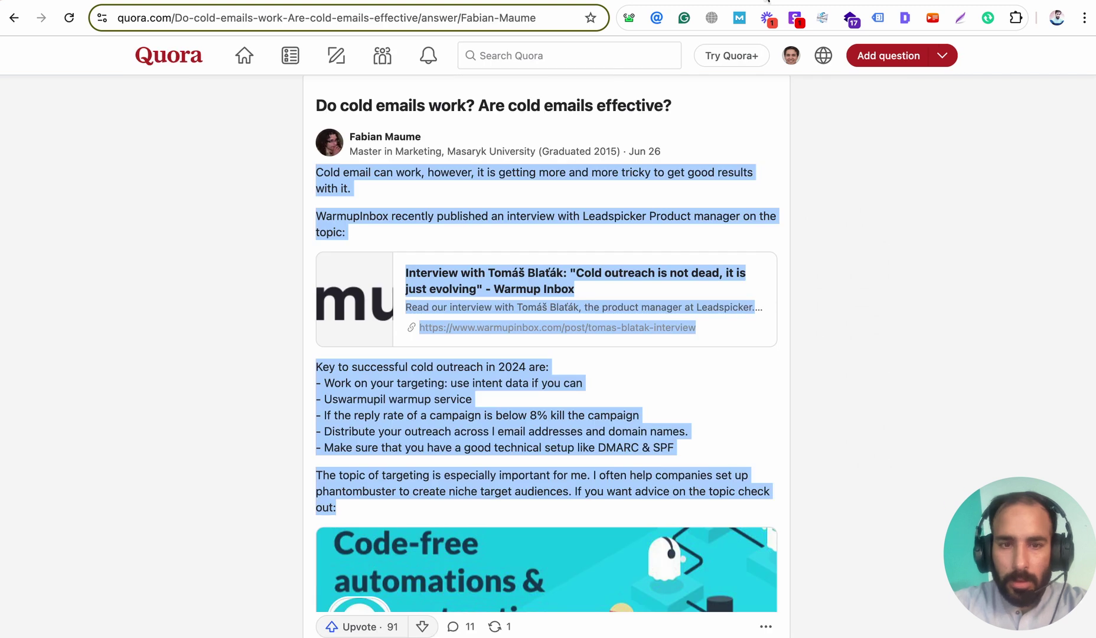
# Switch to Quora and look through the open Hotjar, email deliverability and marketer profile pages to get back to the cold email answer.
pyautogui.press('super+bracketleft')
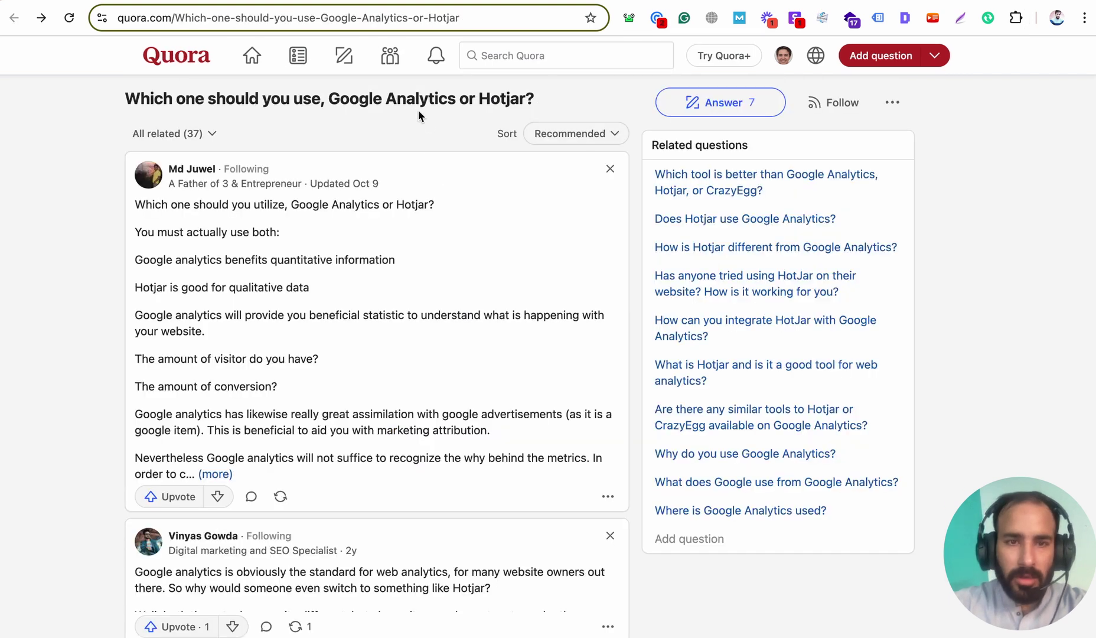
pyautogui.scroll(-3, 379, 288)
pyautogui.scroll(3, 379, 289)
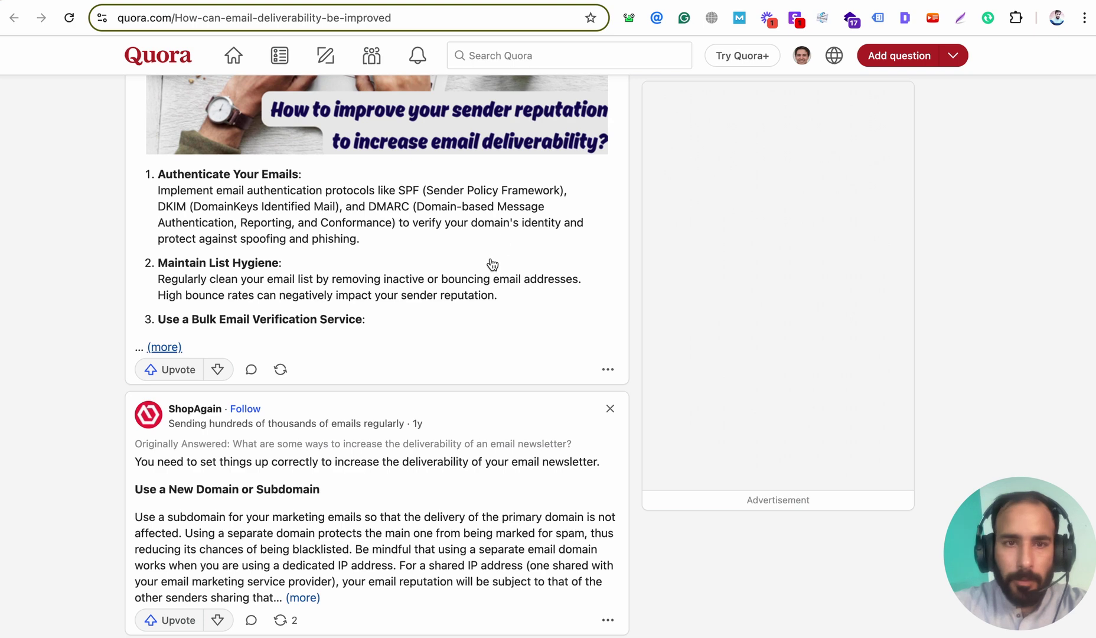
pyautogui.scroll(-20, 492, 263)
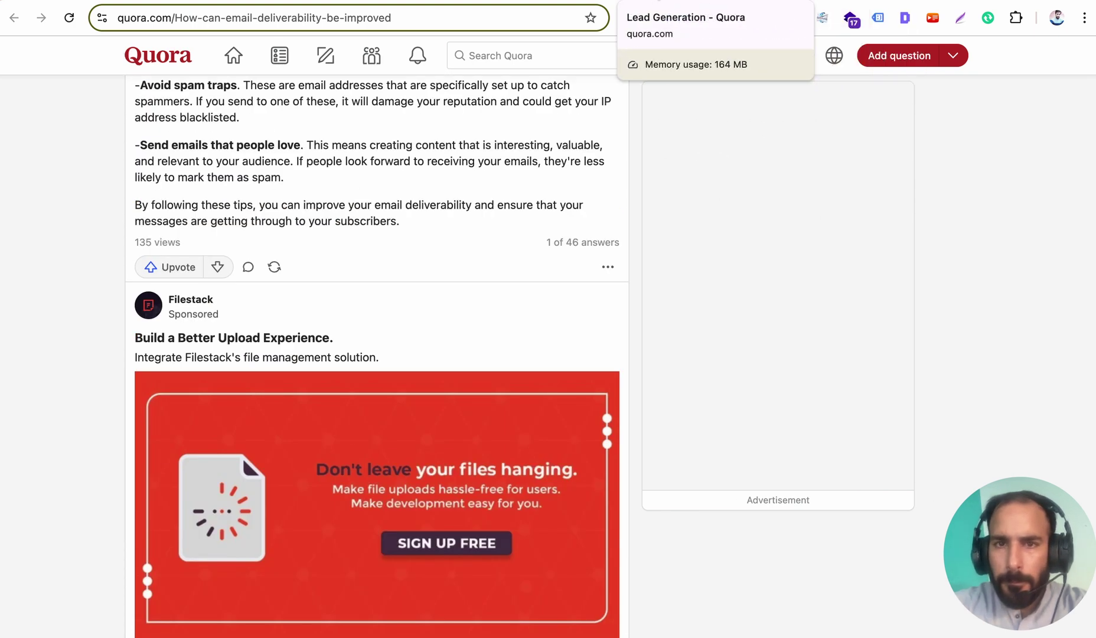
pyautogui.click(697, 1)
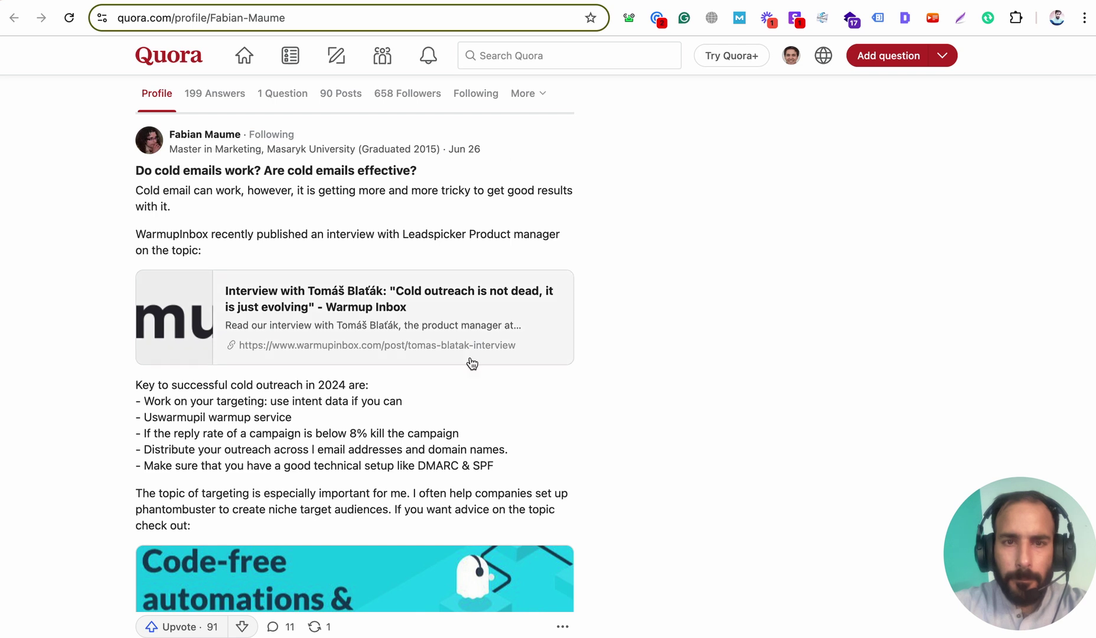
pyautogui.scroll(-15, 469, 378)
pyautogui.scroll(-5, 475, 355)
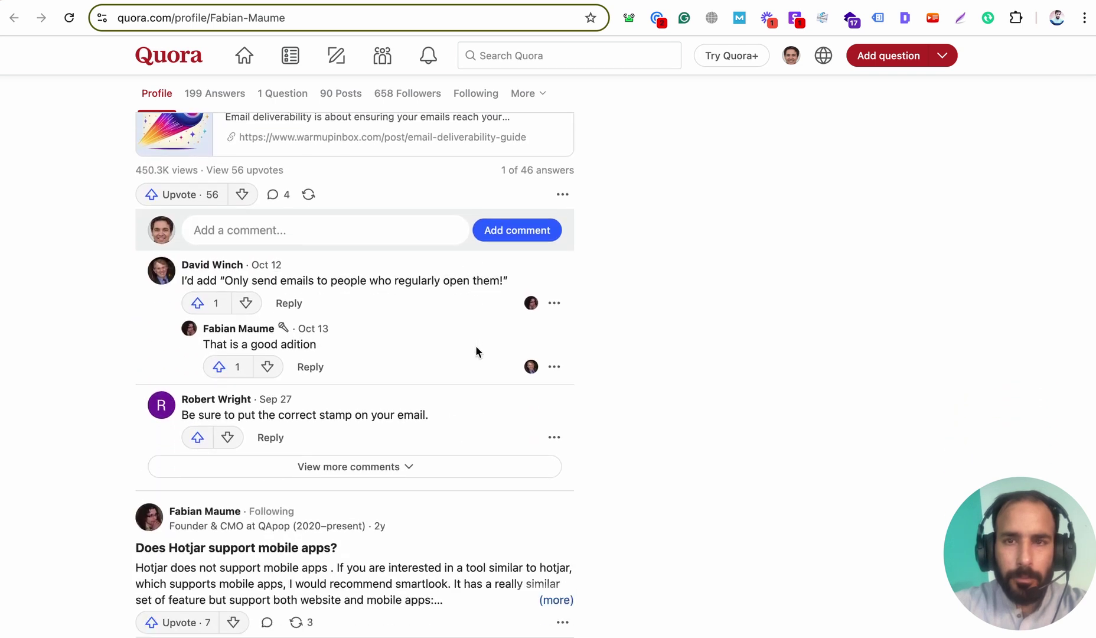
pyautogui.hotkey('ctrl', 'shift', 'Tab')
# Post the copied "Great insights! Cold outreach is indeed evolving" text as a comment on the marketer's cold email answer.
pyautogui.scroll(-7, 553, 276)
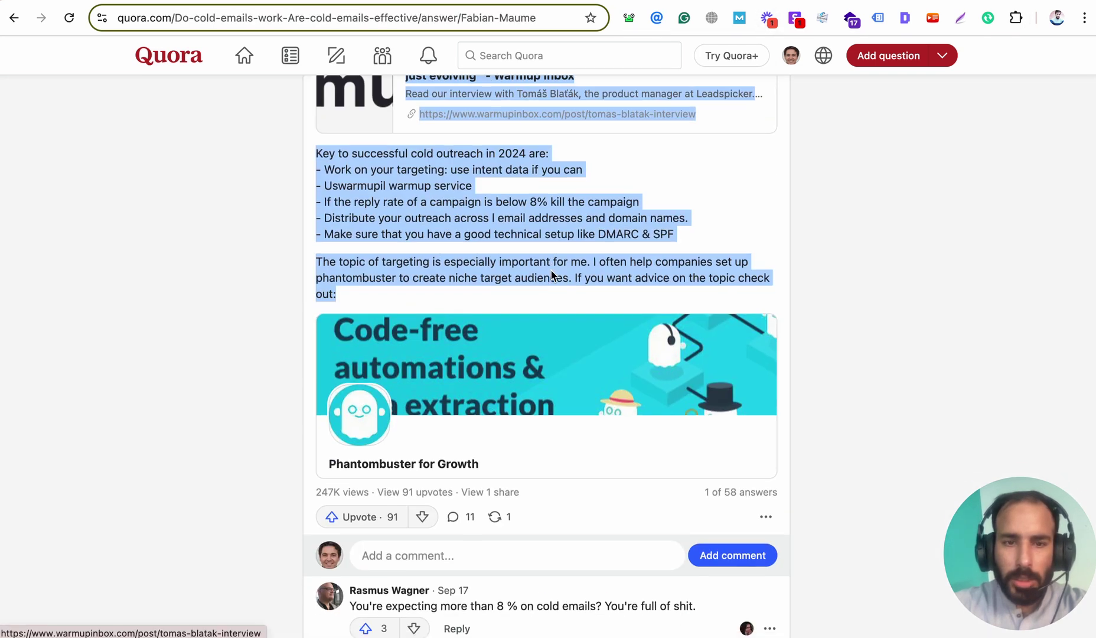
pyautogui.click(472, 268)
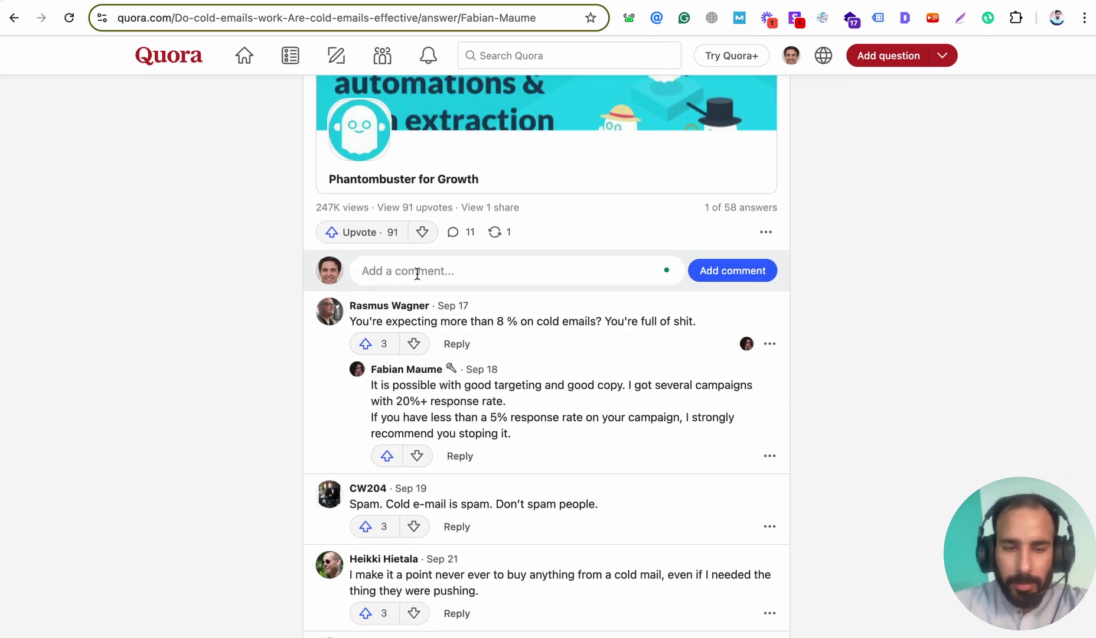
pyautogui.write('Great insights! Cold outreach is indeed evolving, and honing in on targeting and technical setup is essential. The emphasis on intent-based targeting, as well as maintaining high reply rates, makes a significant difference in campaign success.')
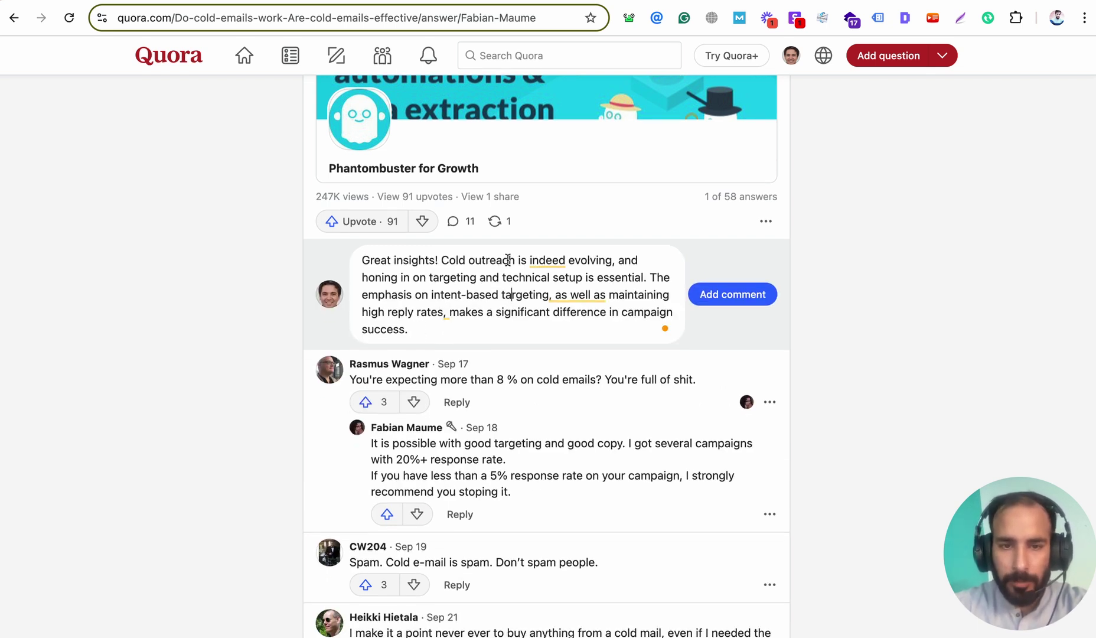
pyautogui.moveTo(547, 260)
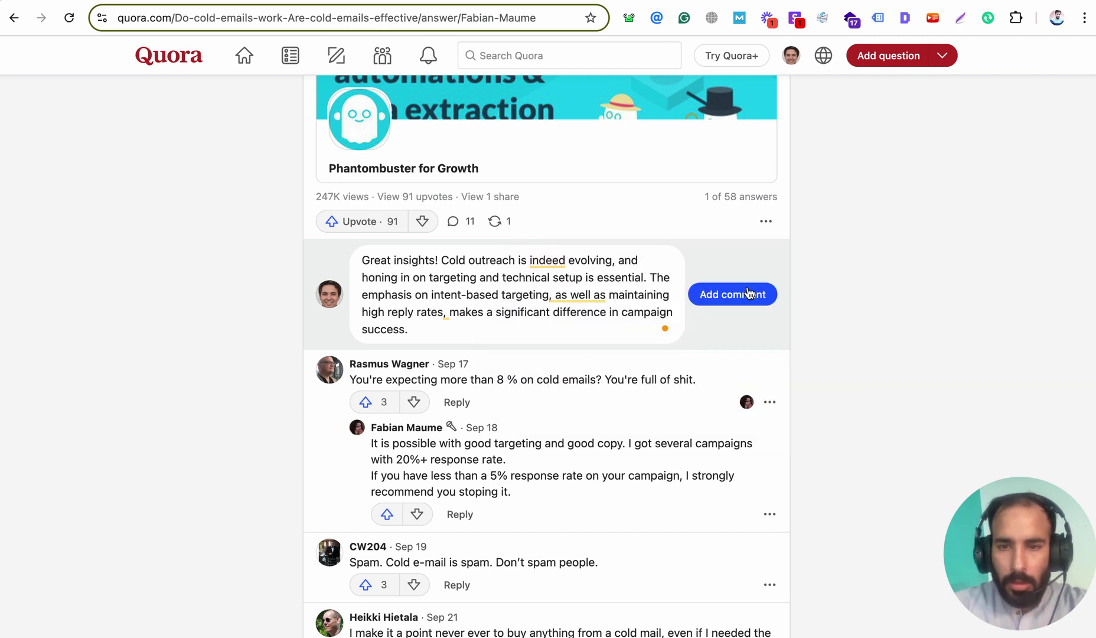
pyautogui.click(721, 294)
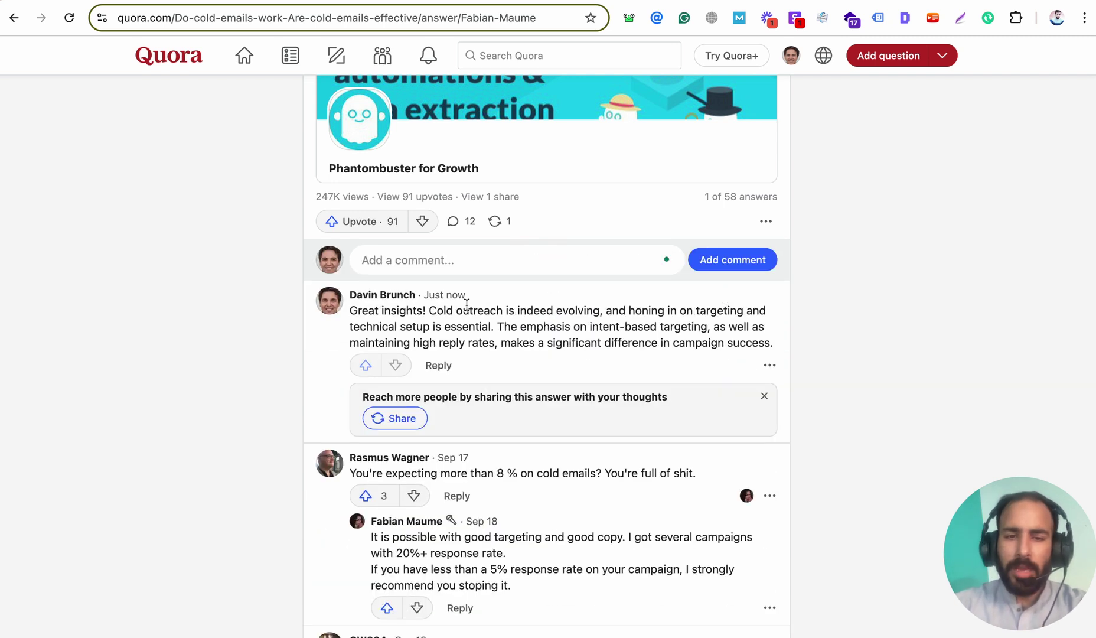
# Review the newly posted comment beneath the answer and look at the author details at the end of the page.
pyautogui.scroll(2, 509, 229)
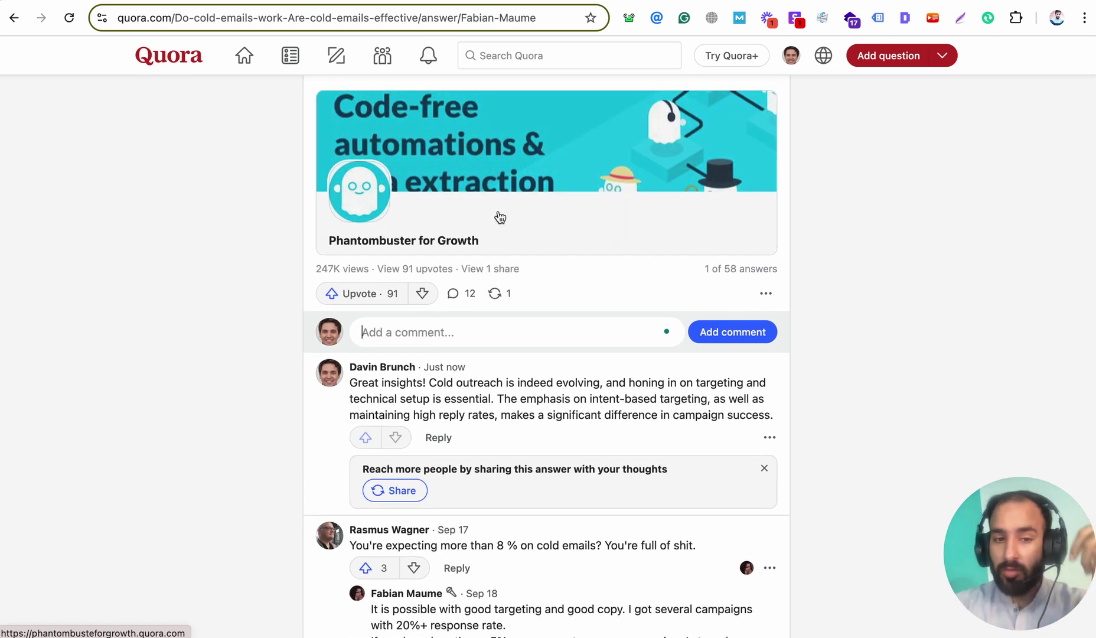
pyautogui.tripleClick(491, 397)
pyautogui.scroll(7, 490, 397)
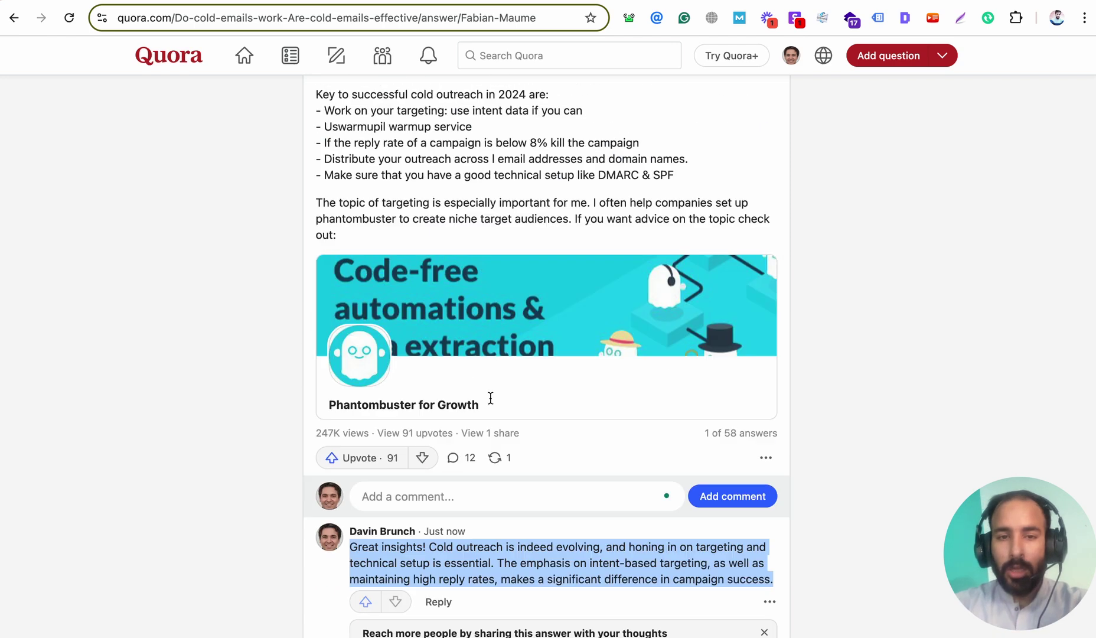
pyautogui.scroll(-15, 490, 399)
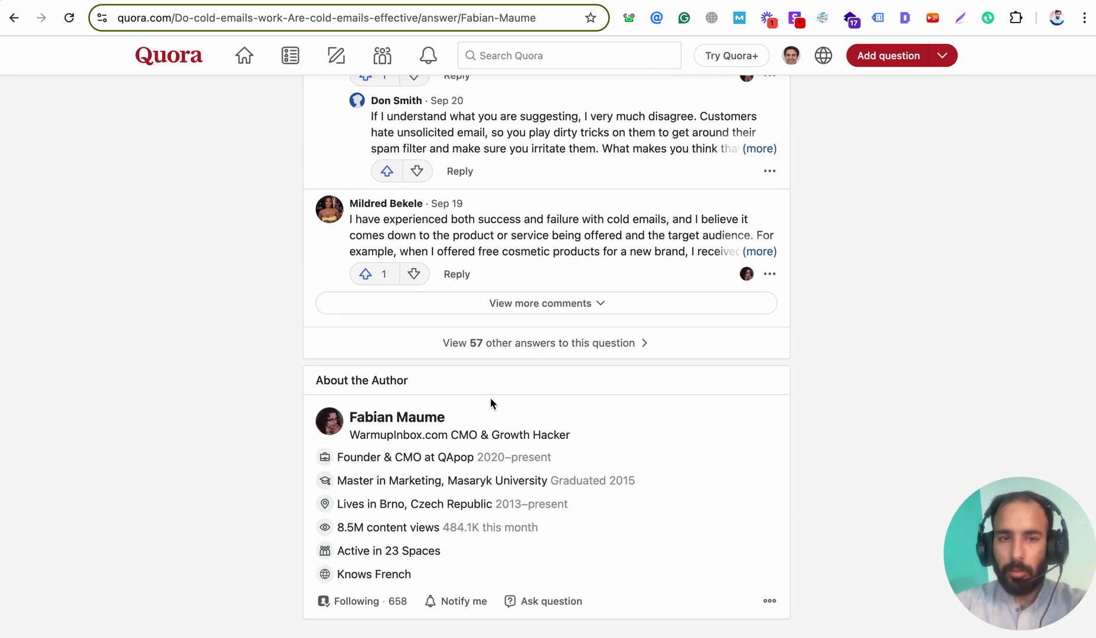
# Leave the cold email answer, look in on the Quora home feed and return to the marketer's profile page.
pyautogui.scroll(15, 490, 399)
pyautogui.scroll(3, 489, 397)
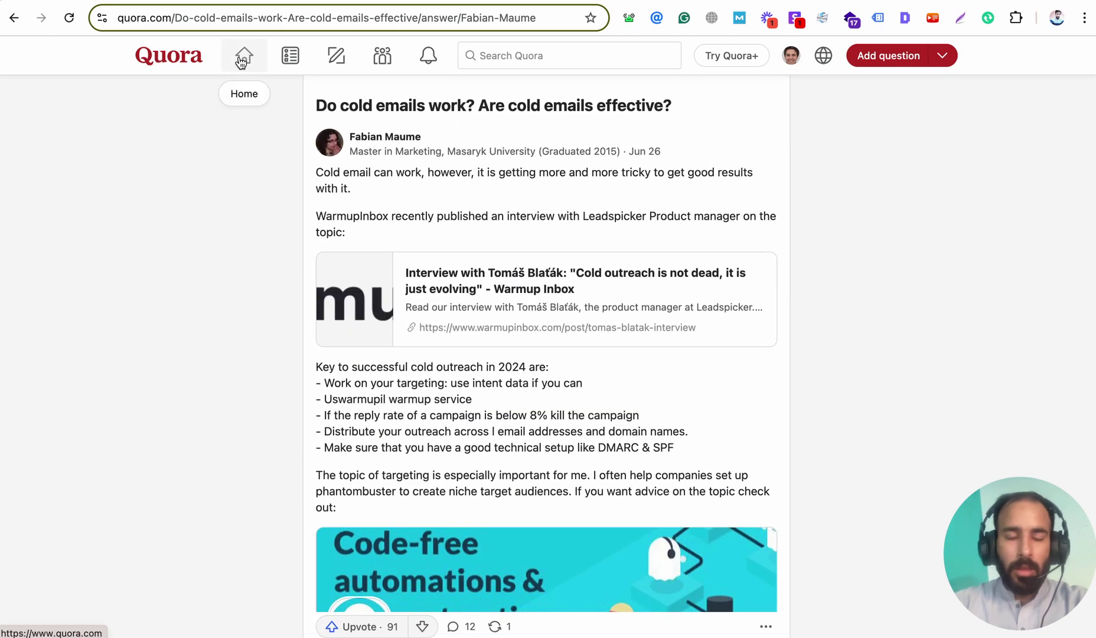
pyautogui.click(241, 61)
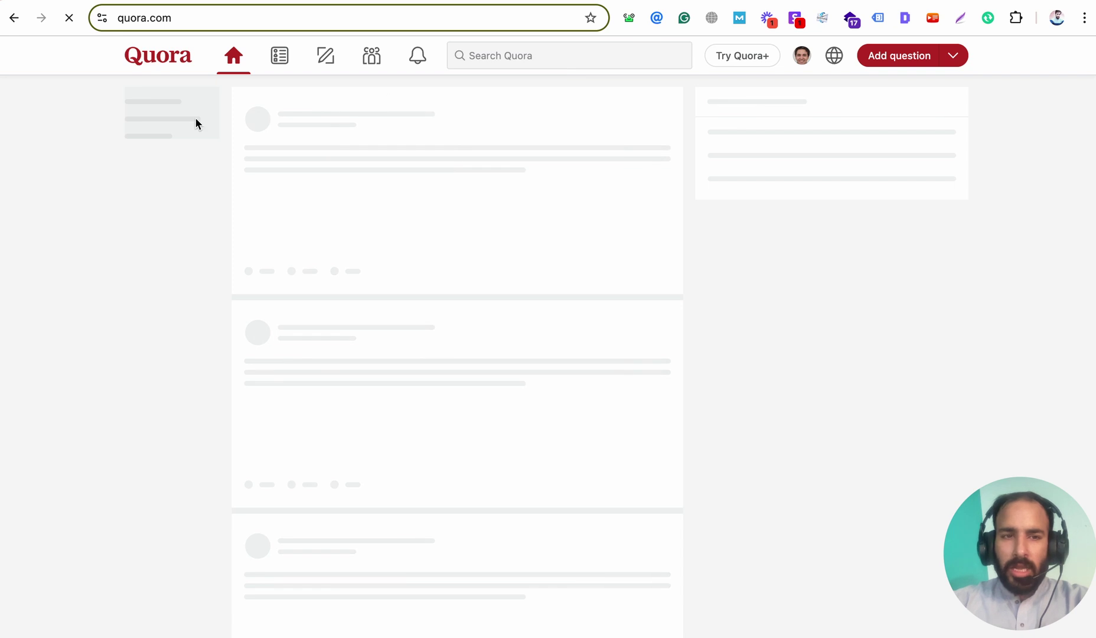
pyautogui.click(14, 18)
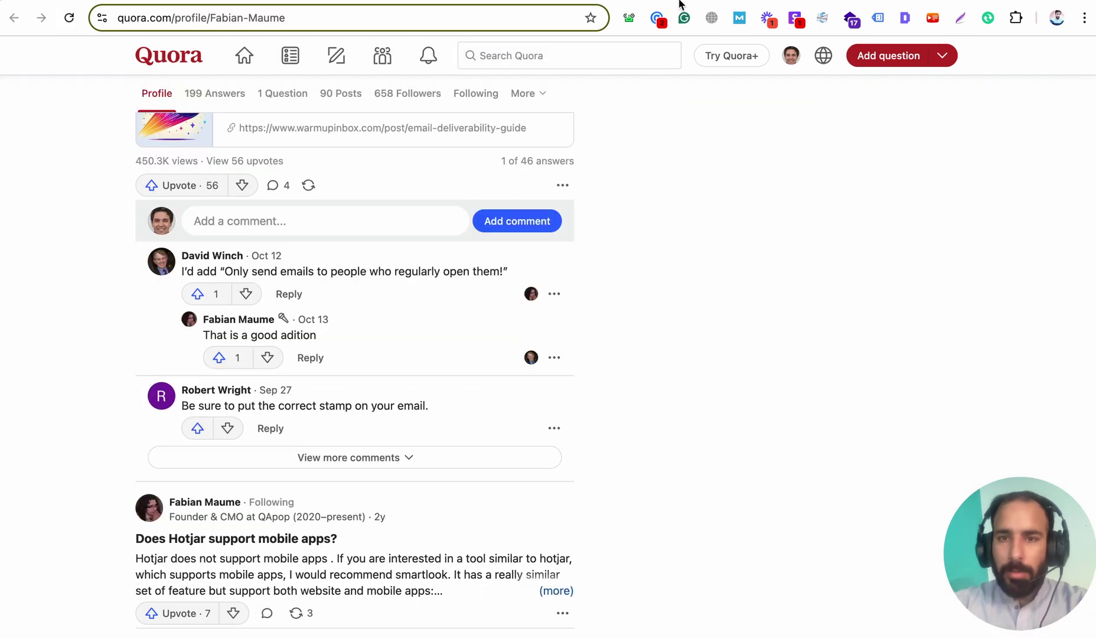
# Upvote answers on the growth hacker's profile, including "Which LinkedIn scraping tool do you prefer?".
pyautogui.scroll(20, 368, 366)
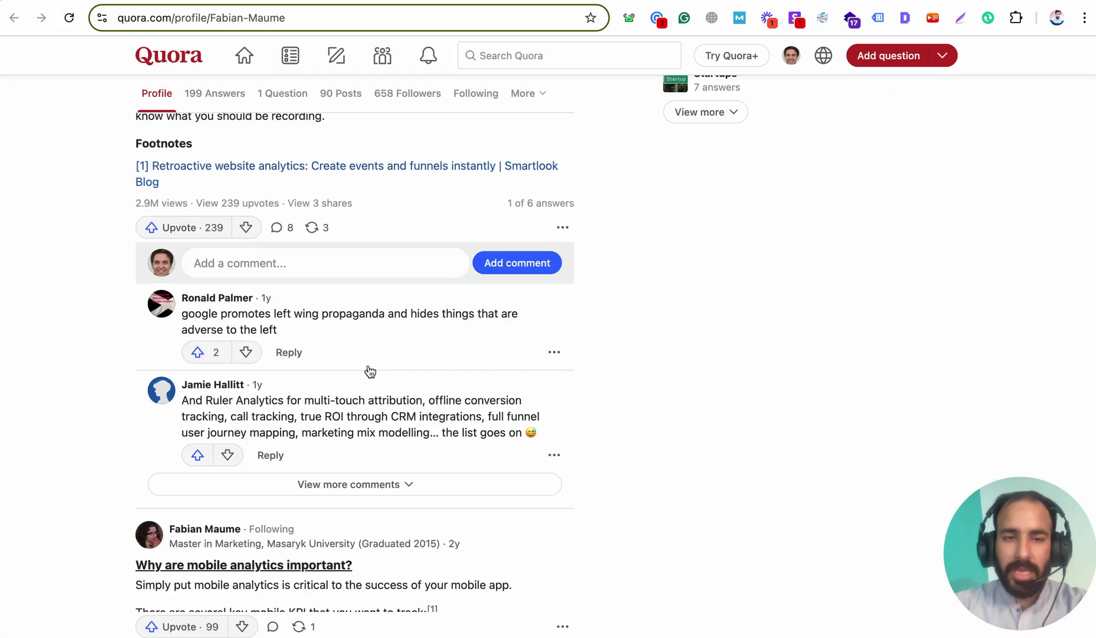
pyautogui.scroll(-15, 368, 369)
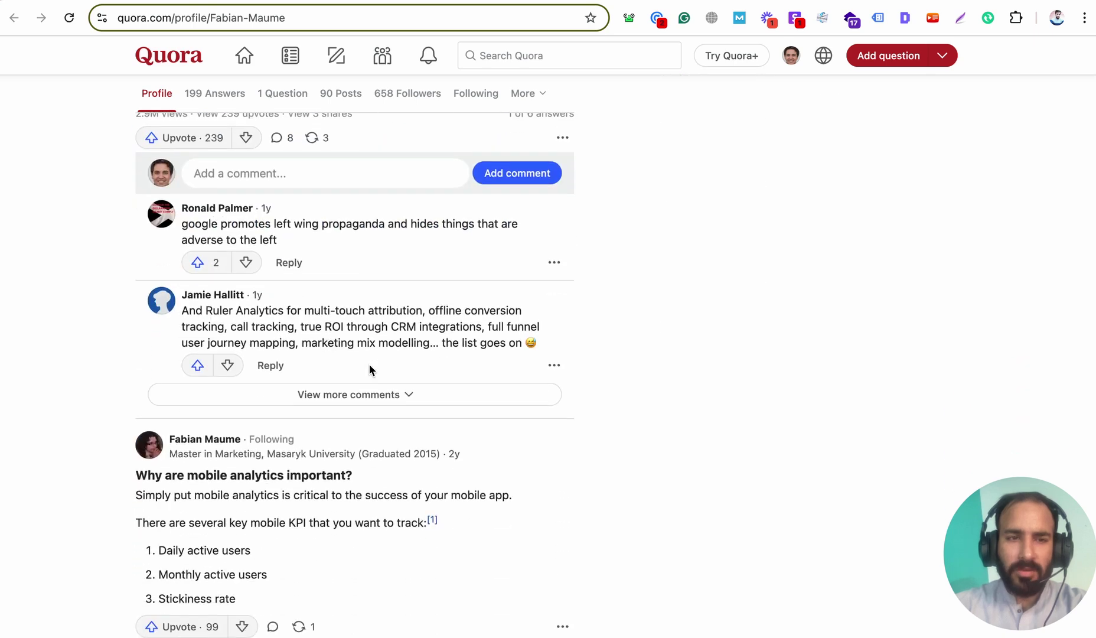
pyautogui.scroll(-20, 198, 147)
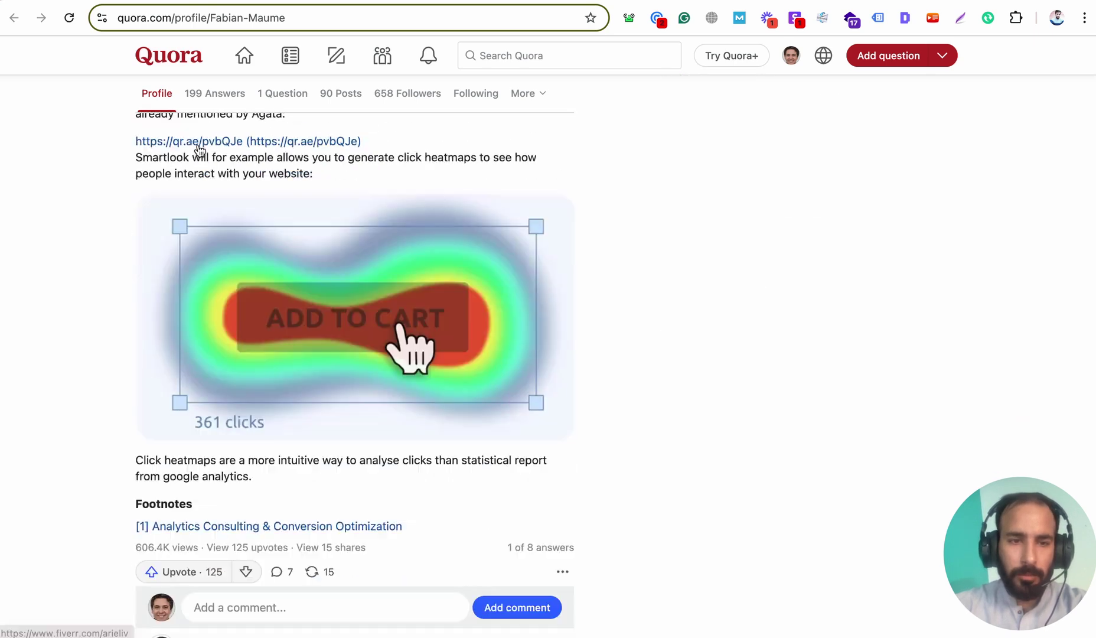
pyautogui.scroll(-20, 198, 148)
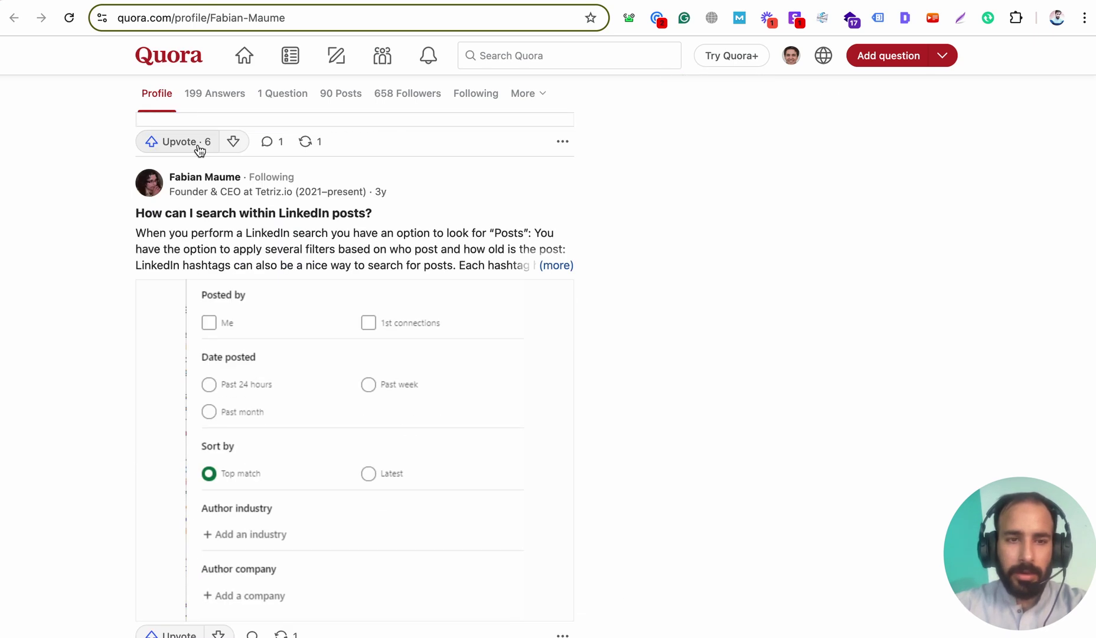
pyautogui.scroll(-20, 176, 292)
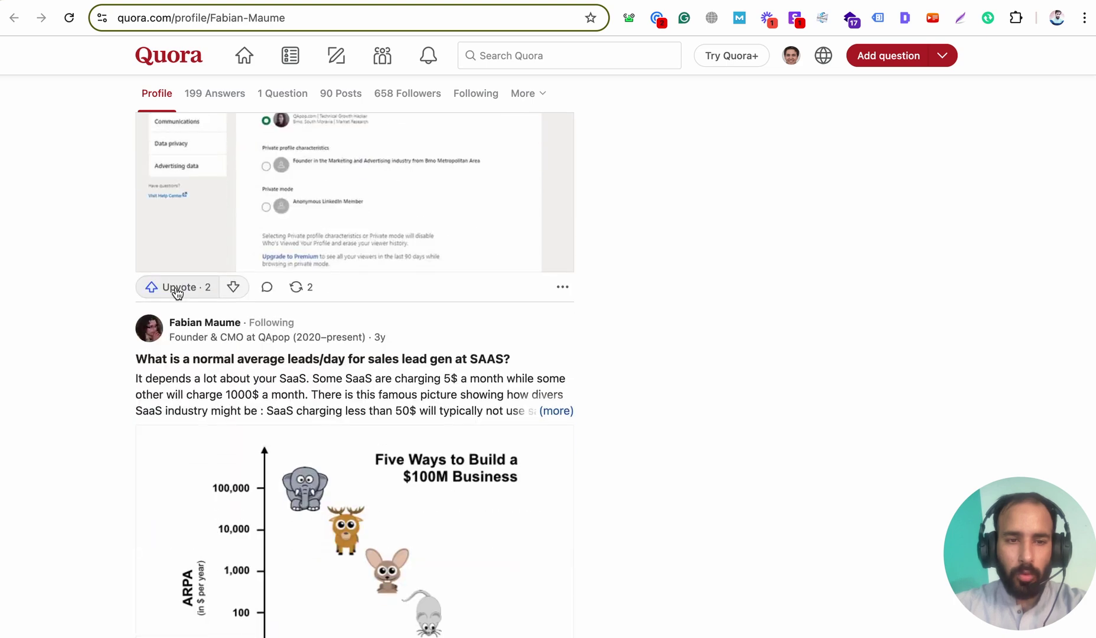
pyautogui.scroll(-15, 176, 292)
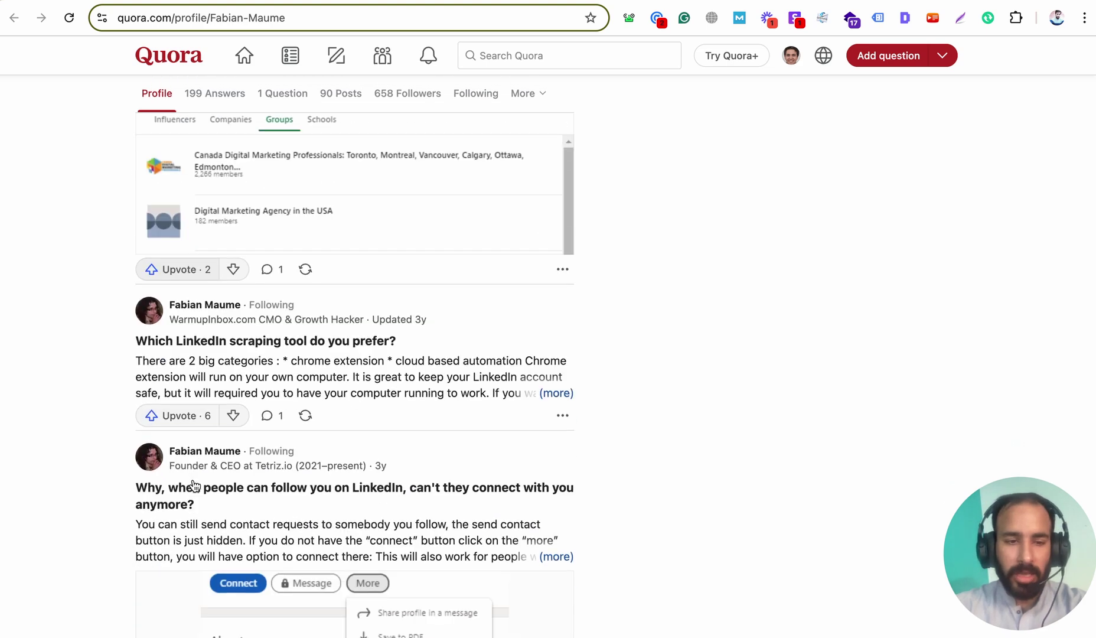
pyautogui.scroll(-10, 188, 425)
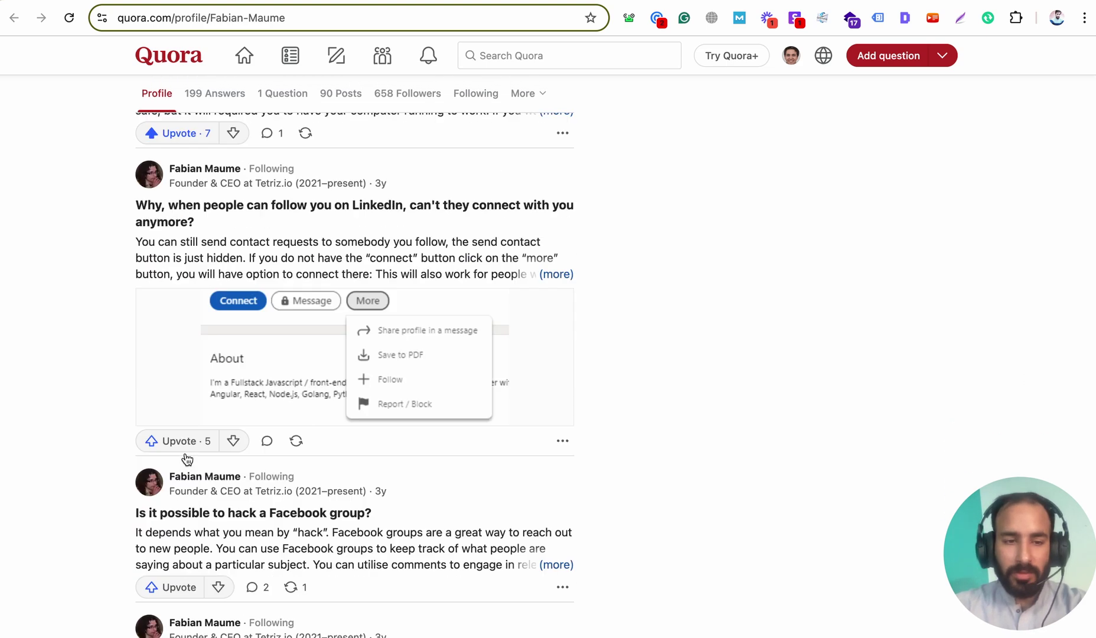
# Upvote more of the growth hacker's answers, including the Google Analytics one about websites users visit after leaving, and return to the profile header.
pyautogui.scroll(-6, 187, 459)
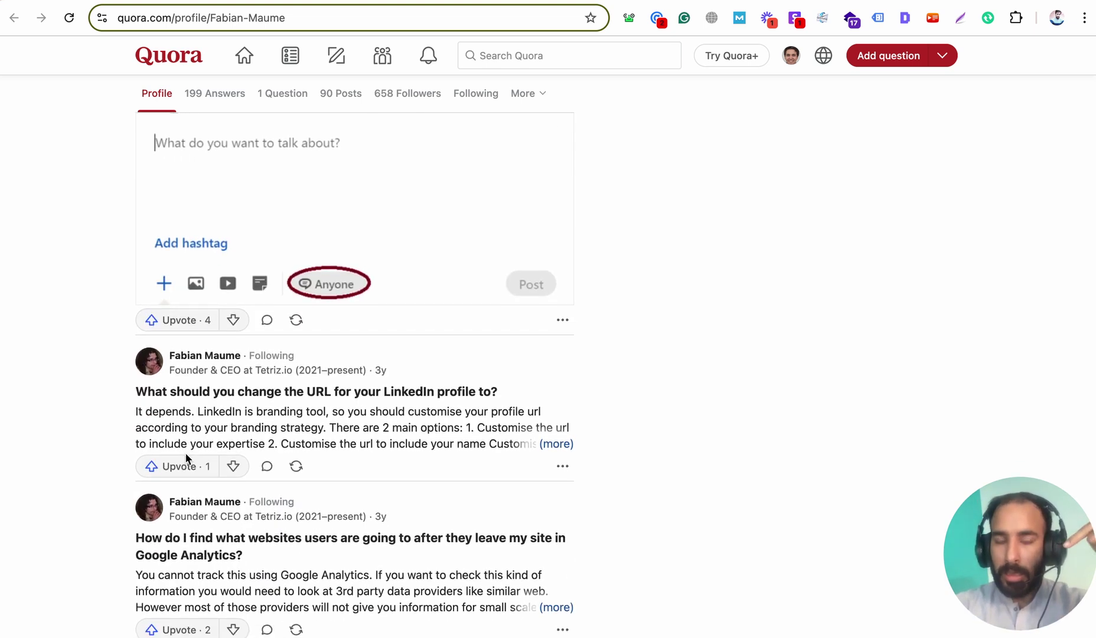
pyautogui.scroll(-6, 186, 458)
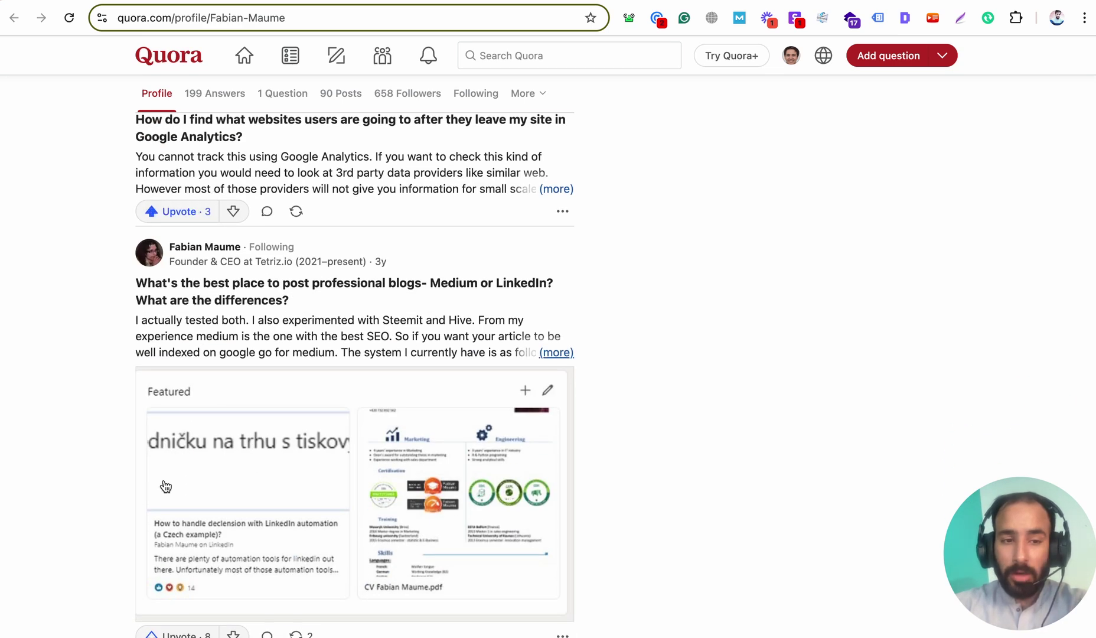
pyautogui.scroll(-5, 166, 484)
pyautogui.scroll(-15, 166, 484)
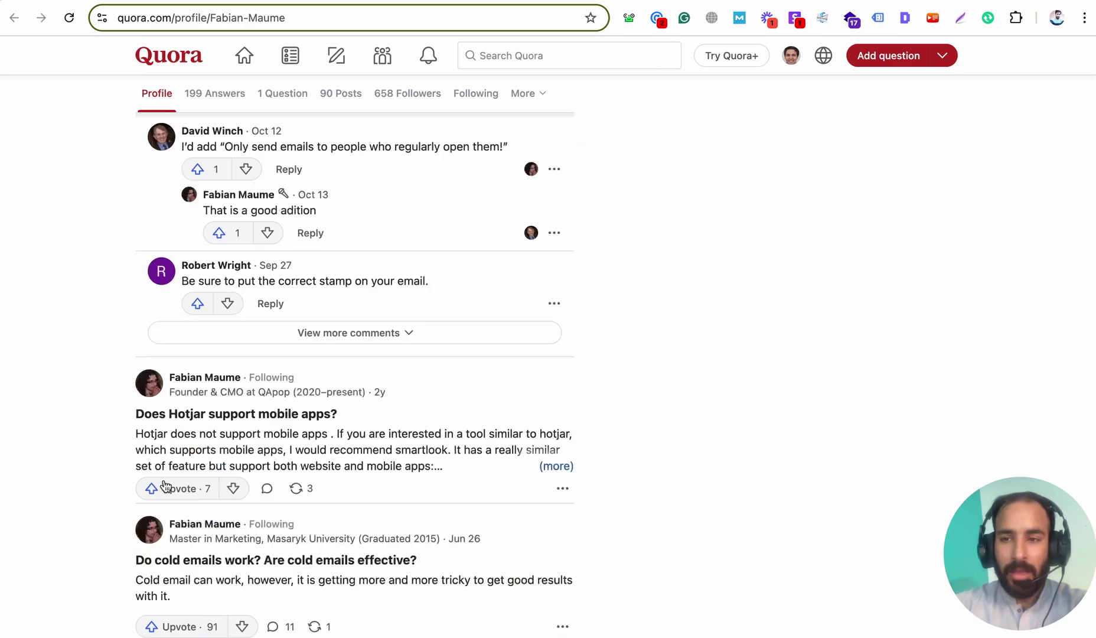
pyautogui.scroll(20, 164, 495)
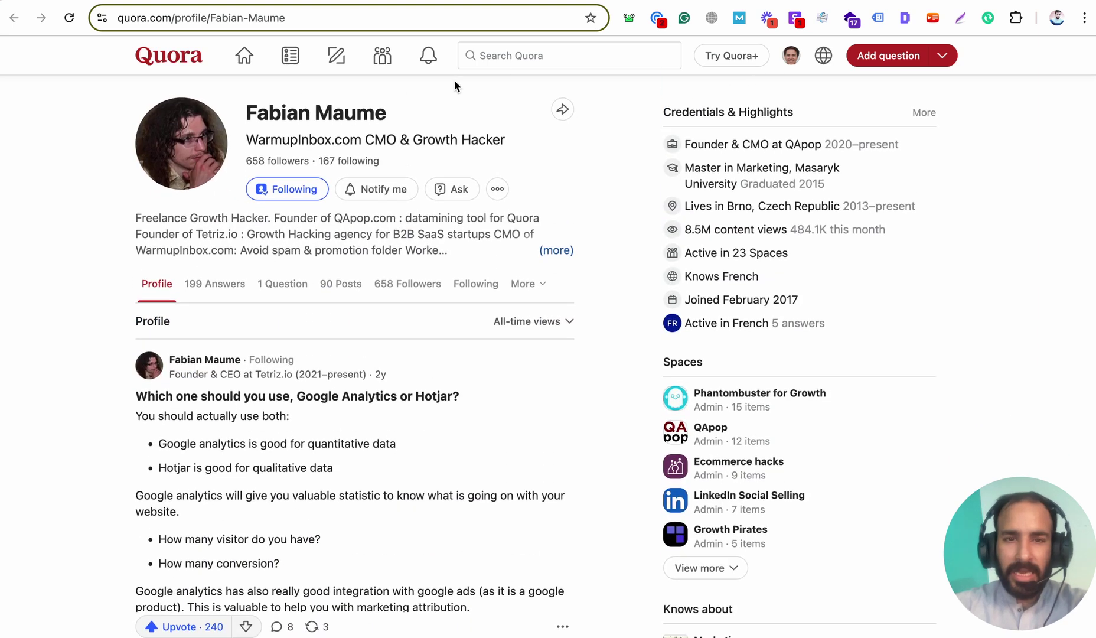
# From the Lead Generation most viewed writers list, open the profiles of the 40+ year marketing strategist and the AI chatbot marketing expert.
pyautogui.press('super+Left')
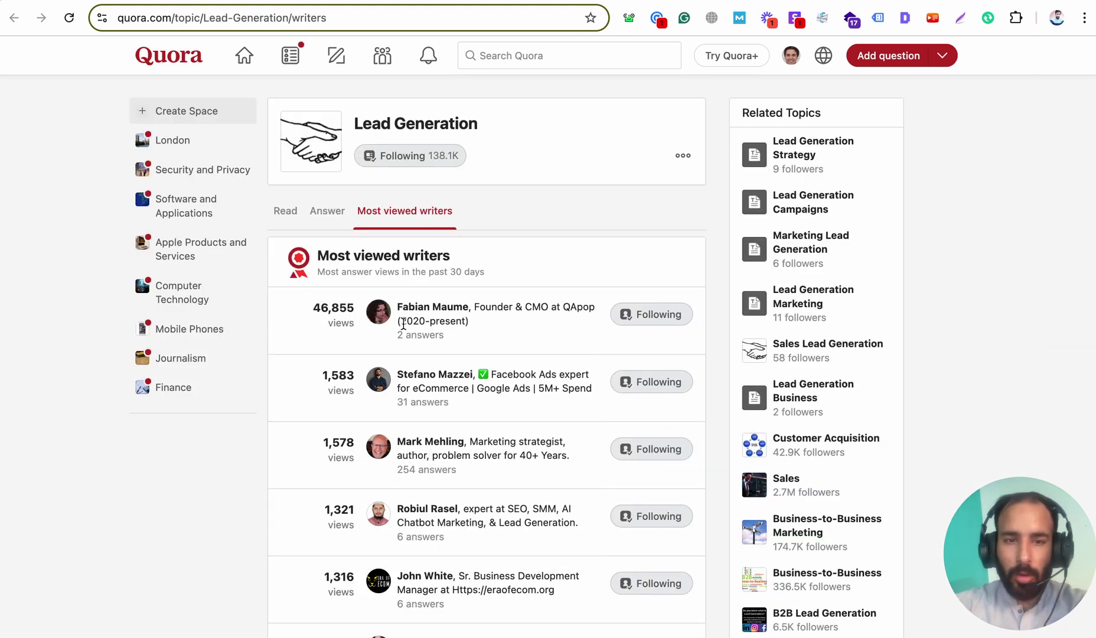
pyautogui.scroll(-1, 417, 363)
pyautogui.scroll(-3, 417, 363)
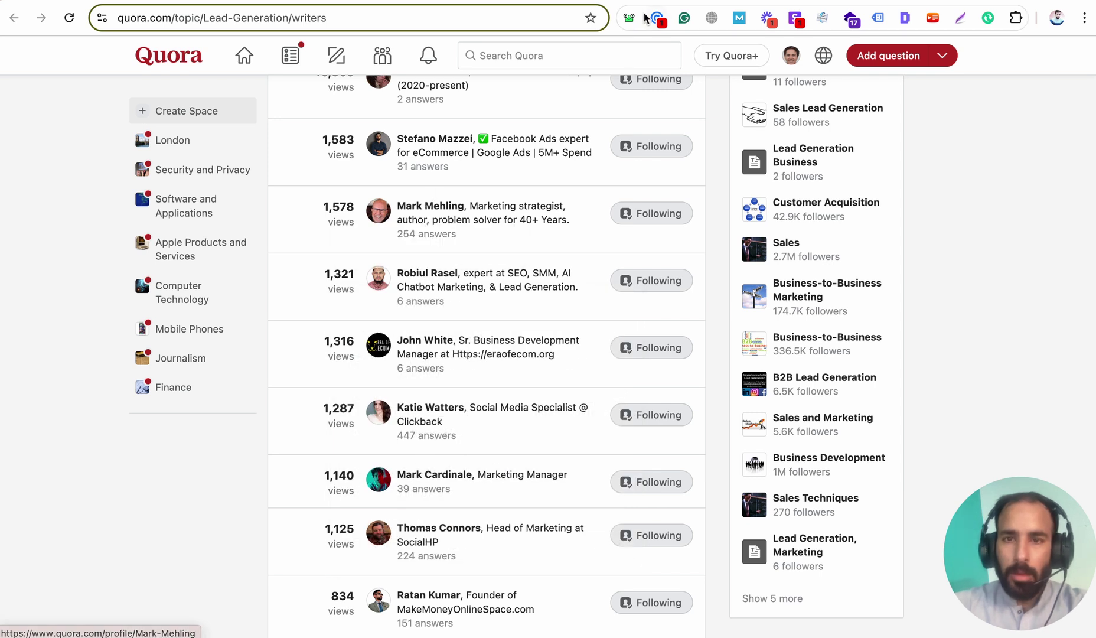
pyautogui.click(422, 273)
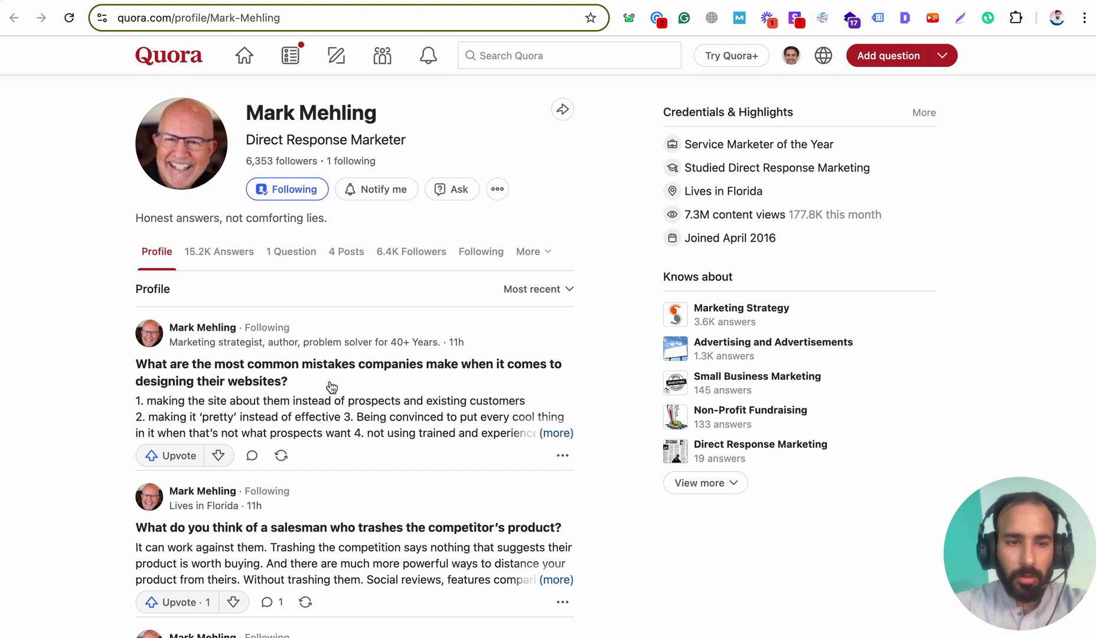
pyautogui.click(605, 0)
pyautogui.click(605, 0)
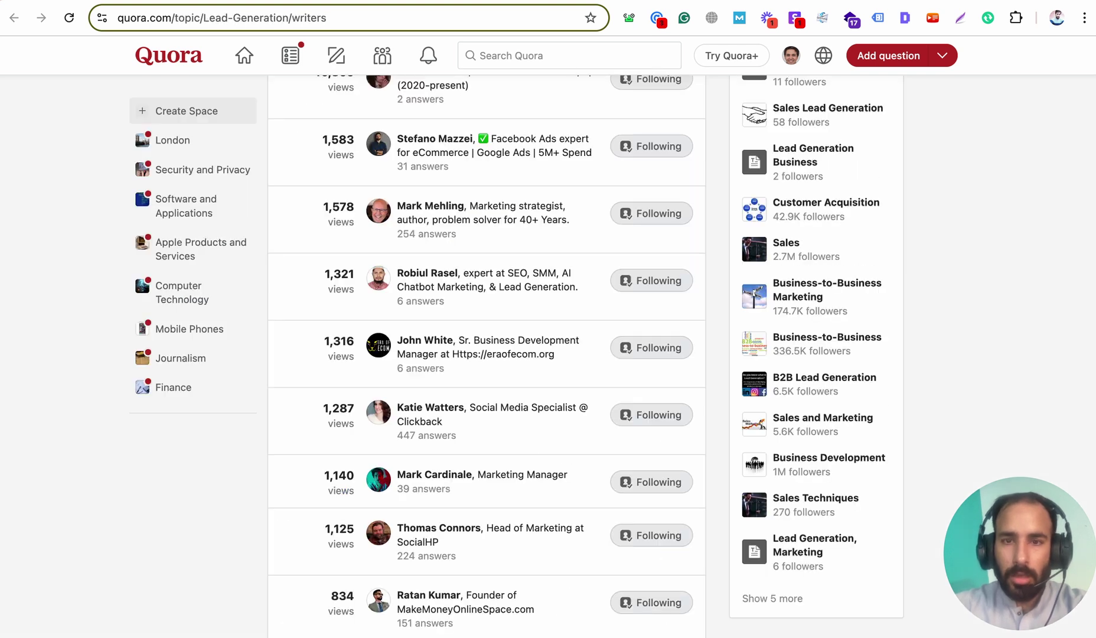
pyautogui.scroll(-2, 623, 354)
pyautogui.scroll(5, 677, 488)
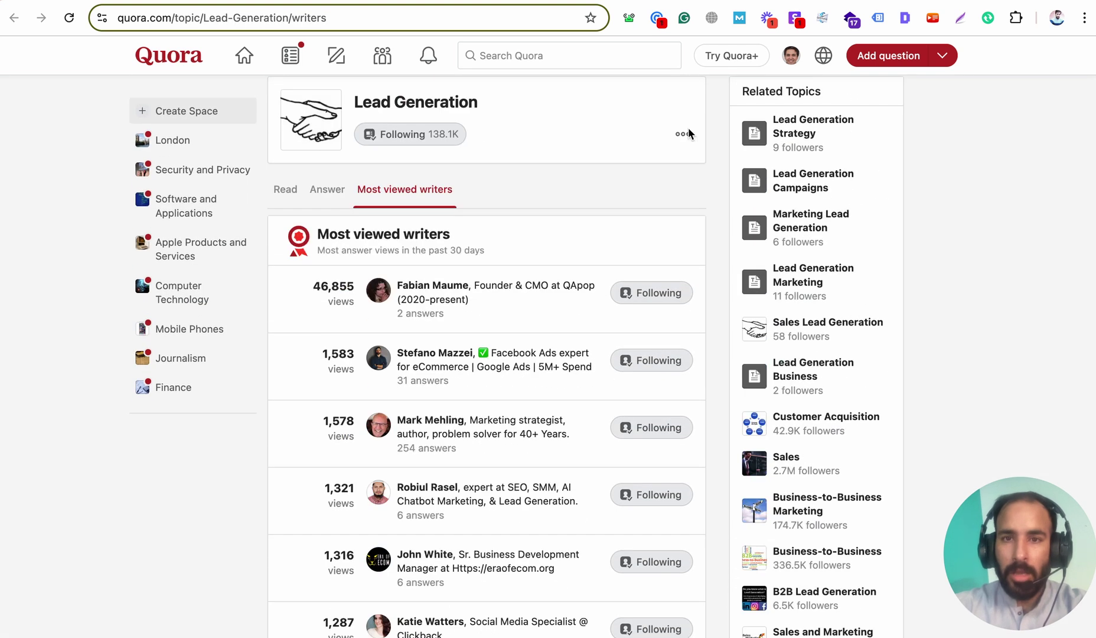
# Look over the AI chatbot marketing expert's profile and show only the expert's answers.
pyautogui.click(605, 0)
pyautogui.scroll(-5, 328, 274)
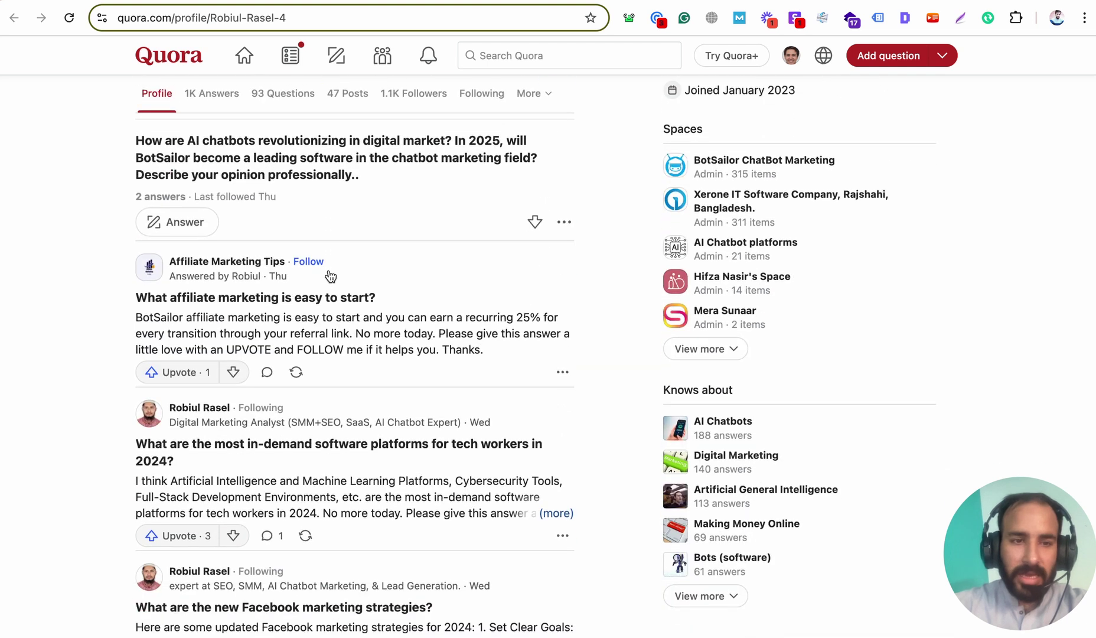
pyautogui.scroll(5, 271, 285)
pyautogui.click(217, 307)
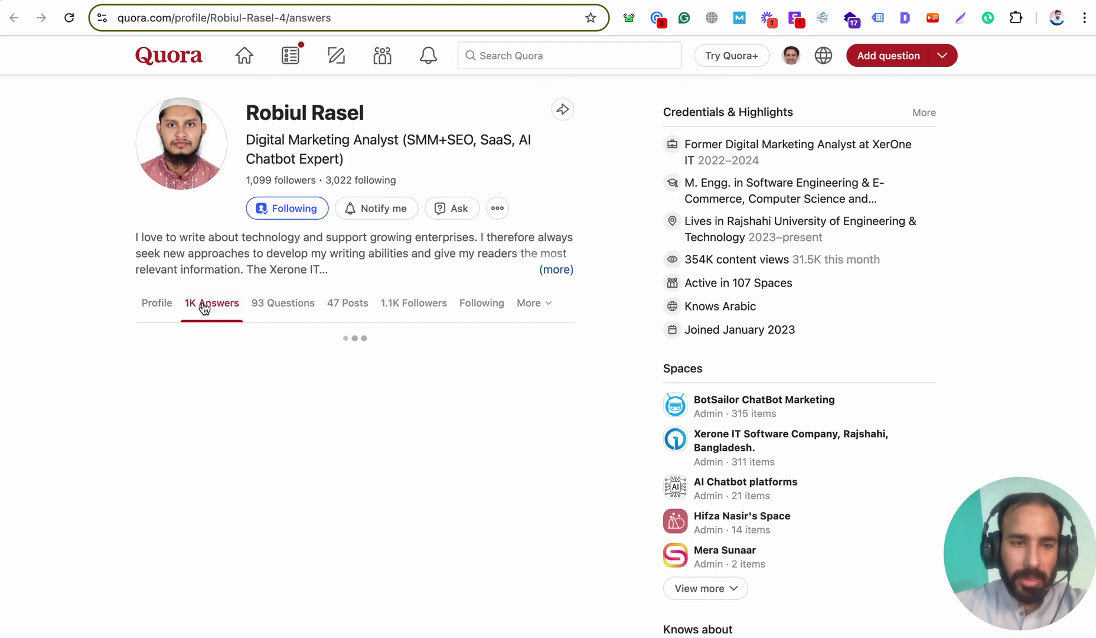
# Expand and upvote the "What affiliate marketing is easy to start?" answer and open the in-demand software platforms answer.
pyautogui.scroll(-3, 213, 322)
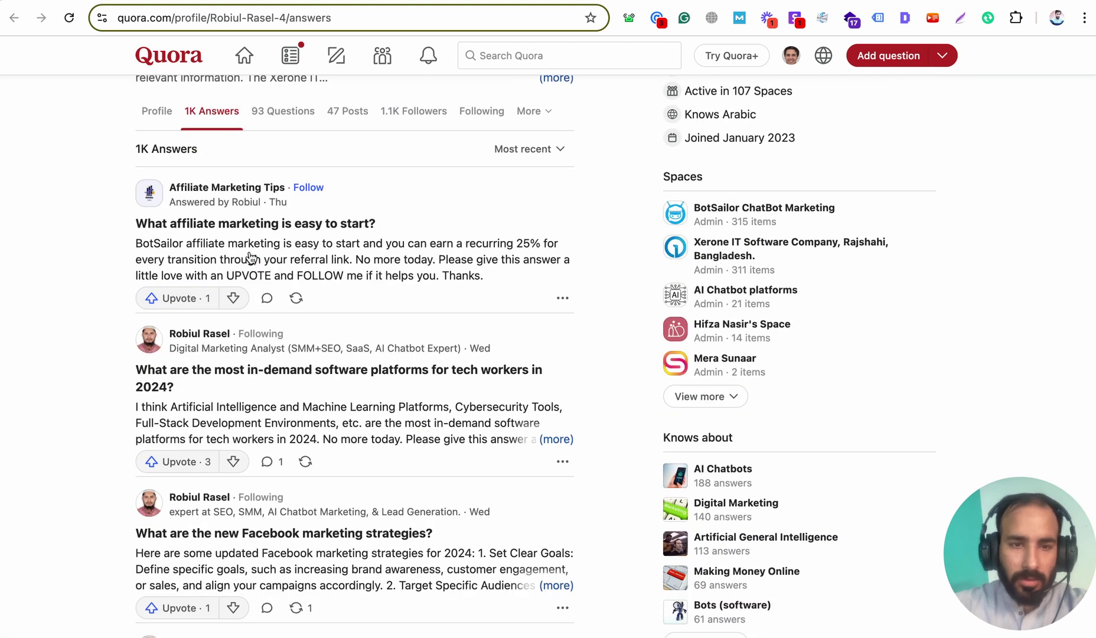
pyautogui.click(253, 258)
pyautogui.scroll(-2, 214, 363)
pyautogui.click(177, 254)
pyautogui.scroll(-3, 177, 260)
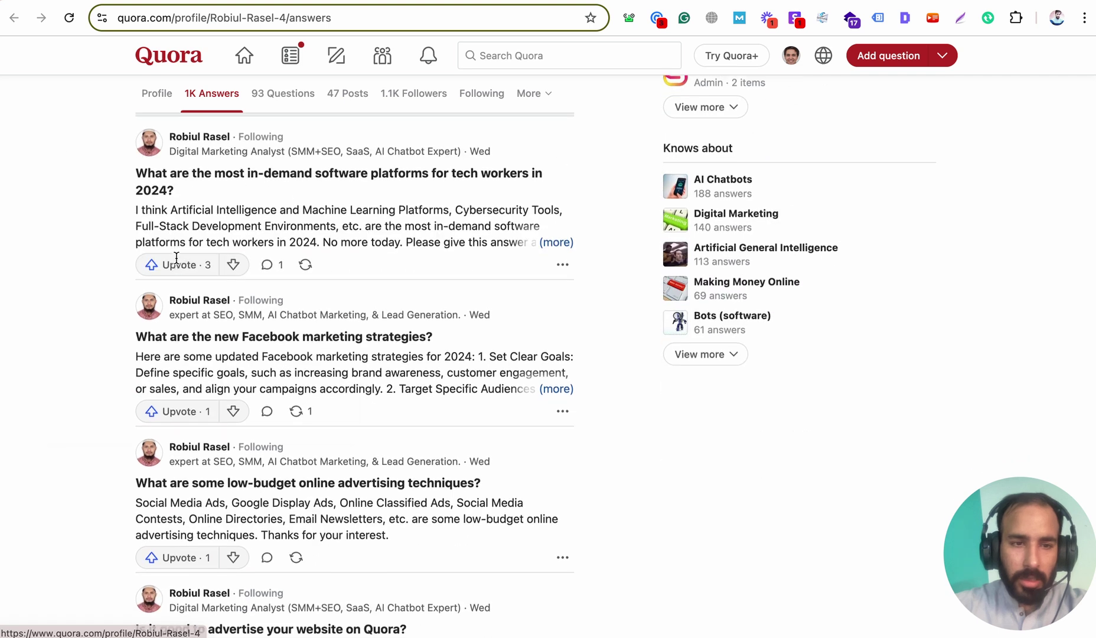
pyautogui.click(290, 218)
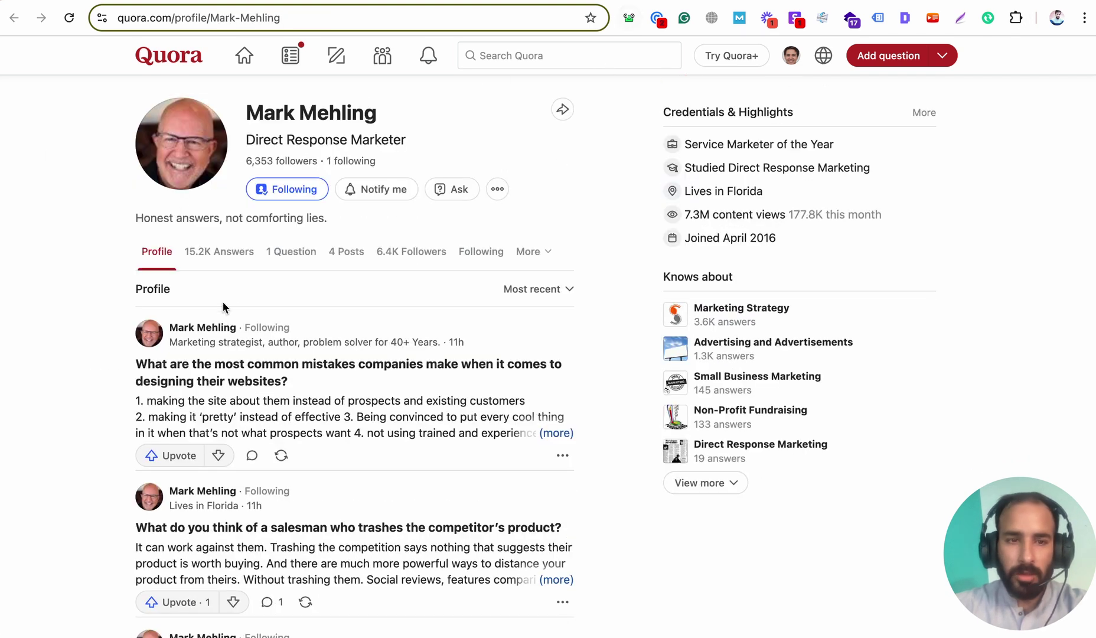
# In the direct response marketer's answers, expand and upvote the one on common mistakes companies make when designing websites.
pyautogui.scroll(-3, 225, 308)
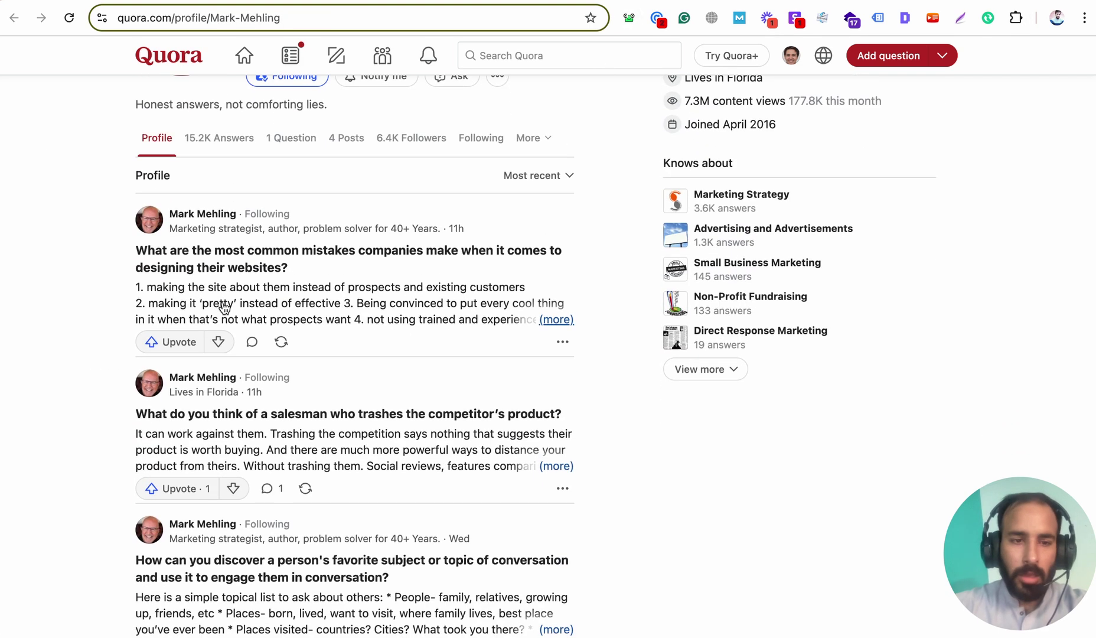
pyautogui.click(201, 143)
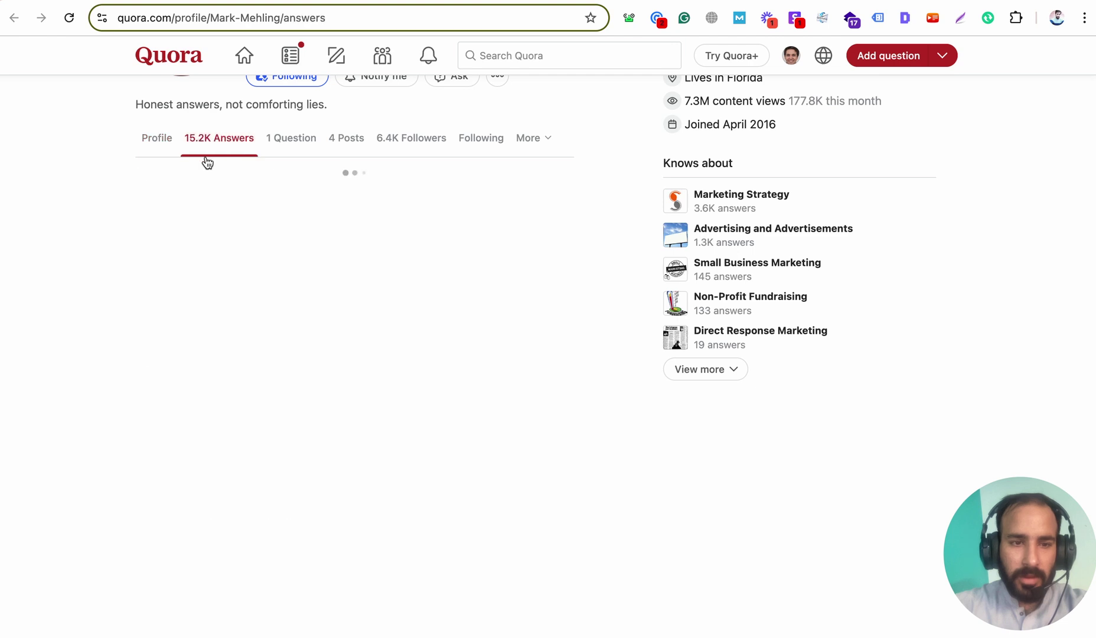
pyautogui.click(248, 320)
pyautogui.scroll(-1, 183, 322)
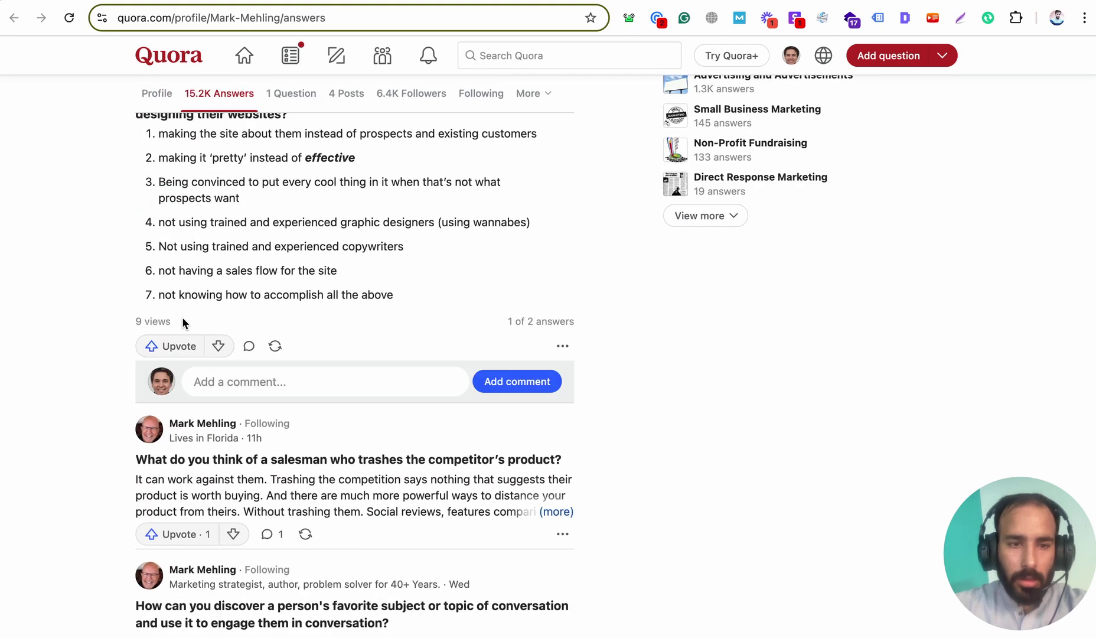
pyautogui.click(176, 348)
pyautogui.scroll(-10, 179, 350)
# Sort the direct response marketer's answers by all-time views and upvote "How do you make an offer on a house that is overpriced?".
pyautogui.scroll(15, 178, 349)
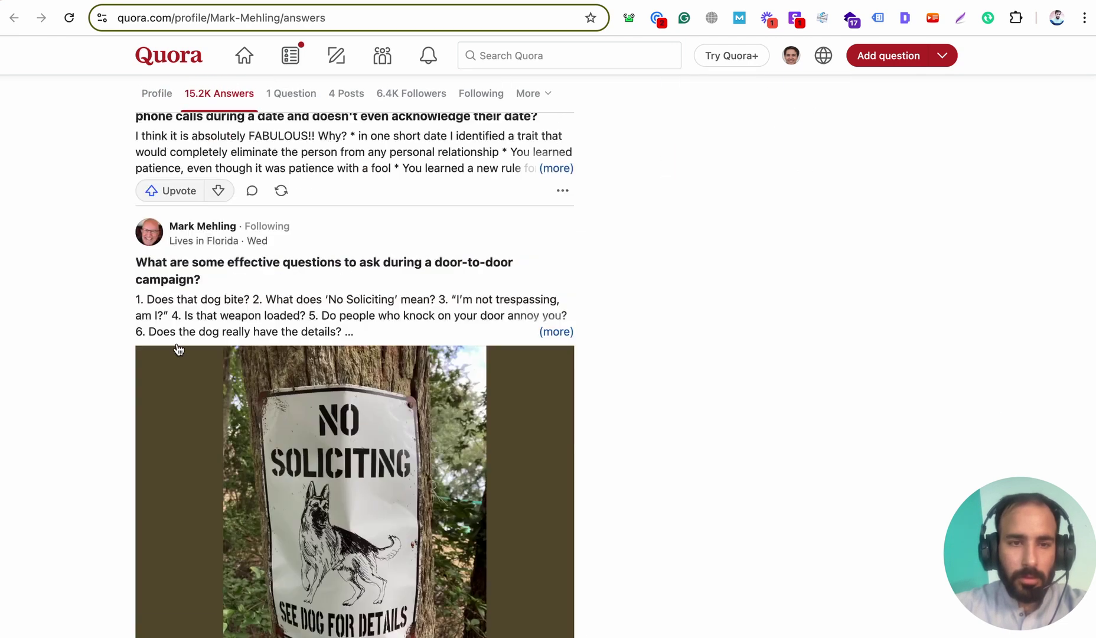
pyautogui.click(548, 276)
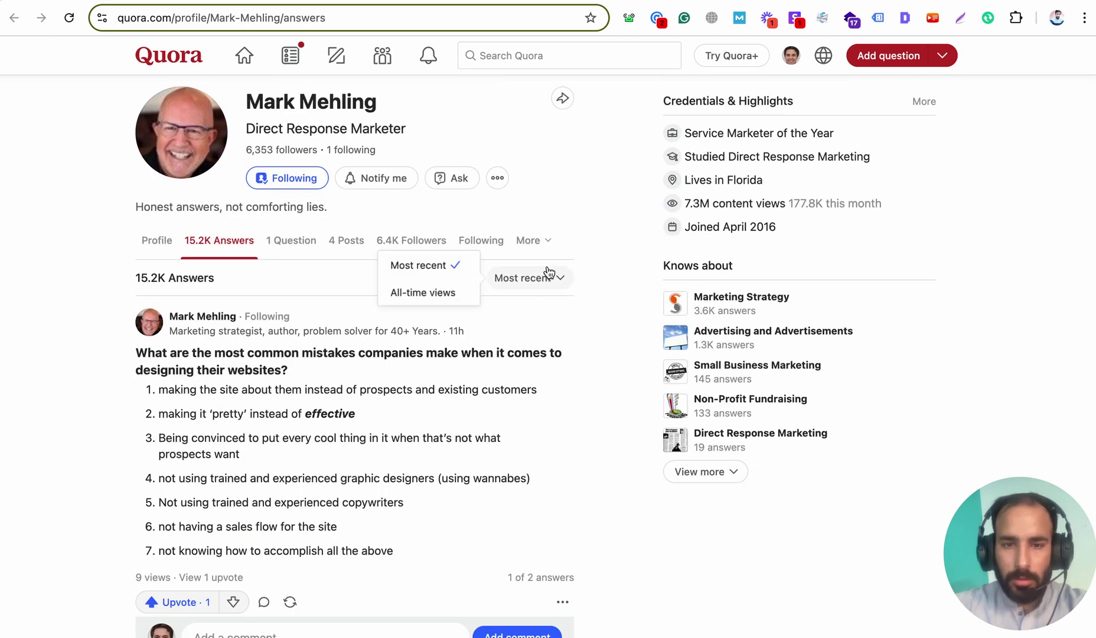
pyautogui.click(437, 292)
pyautogui.scroll(-2, 171, 298)
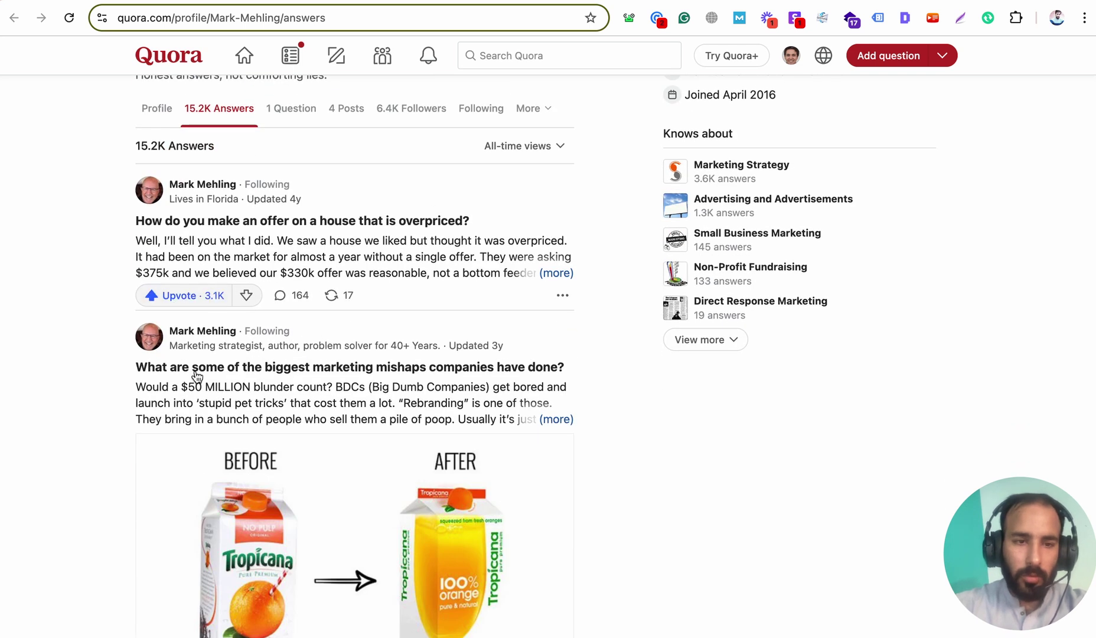
pyautogui.scroll(-10, 199, 395)
pyautogui.scroll(-2, 189, 425)
pyautogui.scroll(15, 309, 243)
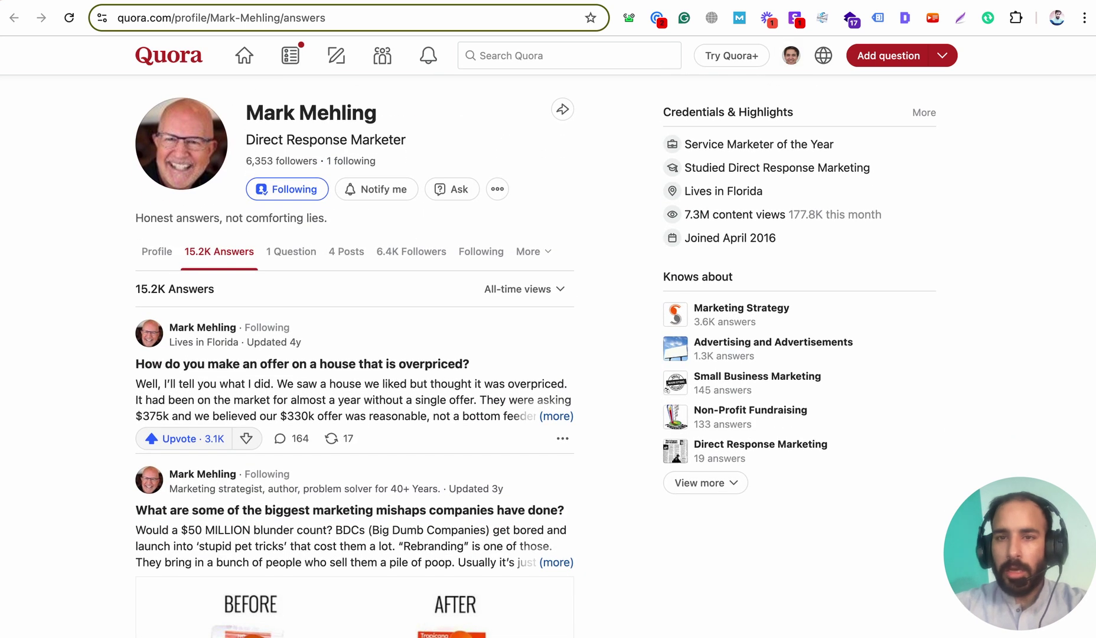
# Leave the direct response marketer's answers and search Quora for "content marketing".
pyautogui.press('super+Left')
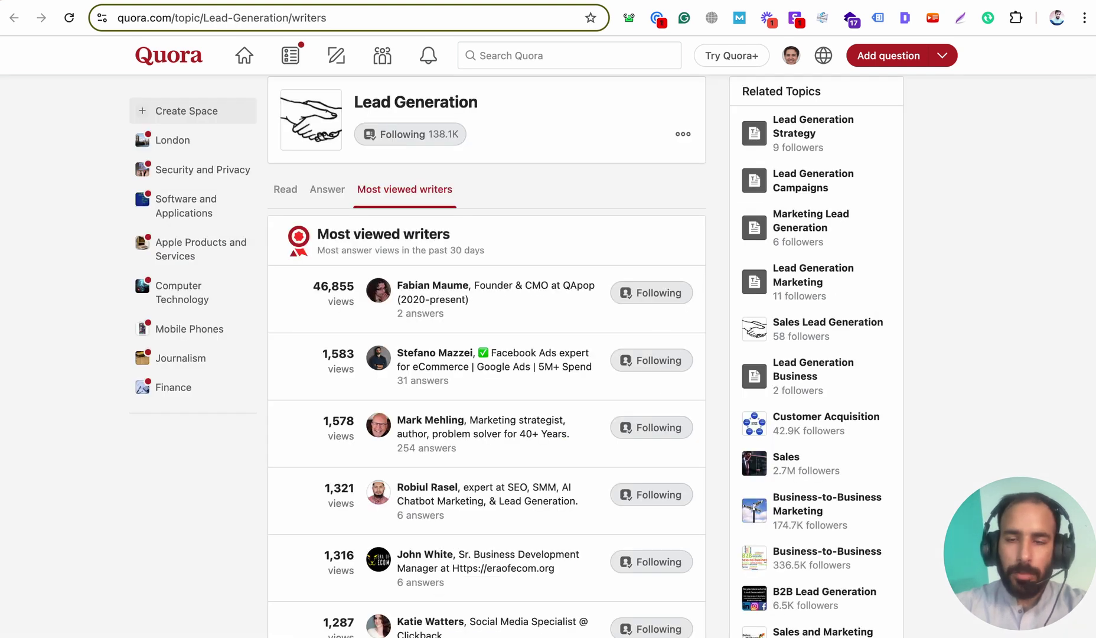
pyautogui.click(148, 62)
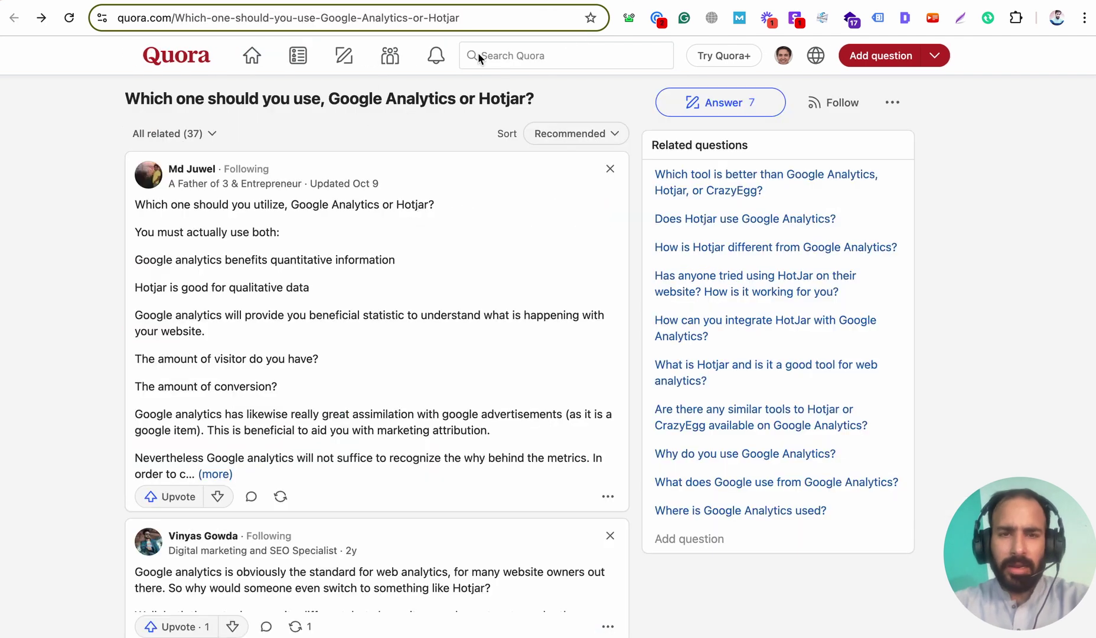
pyautogui.click(526, 55)
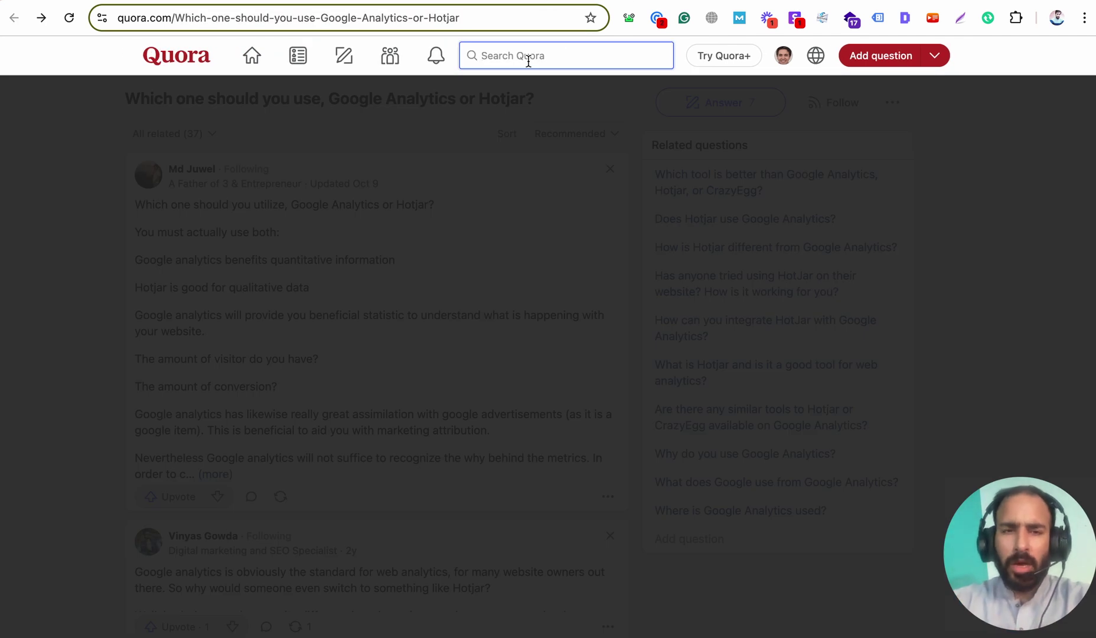
pyautogui.write('con')
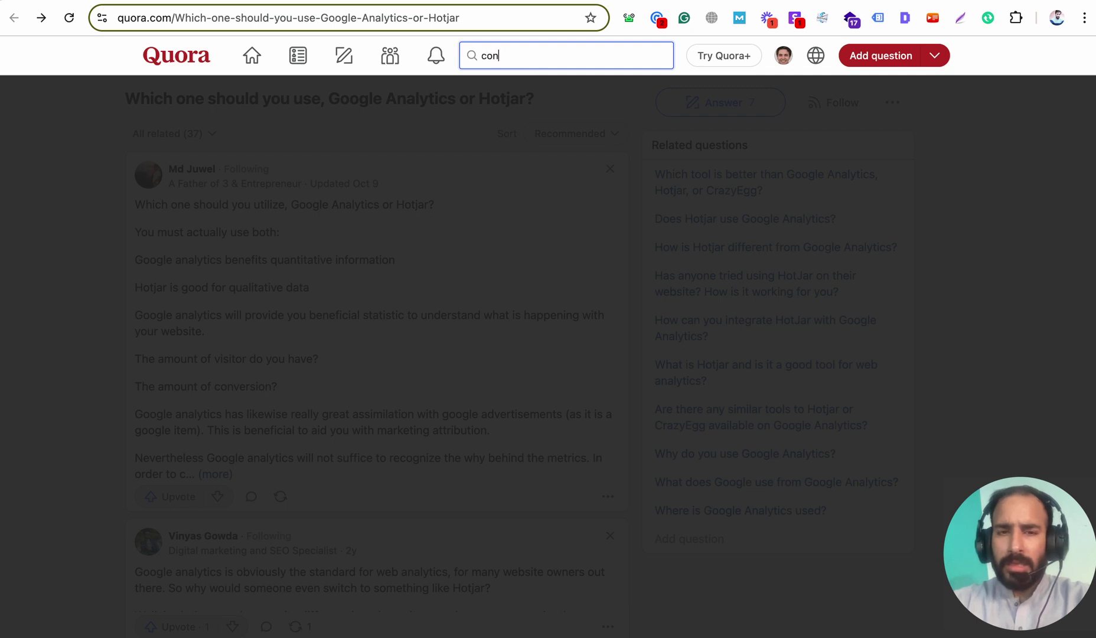
pyautogui.write('tent marke')
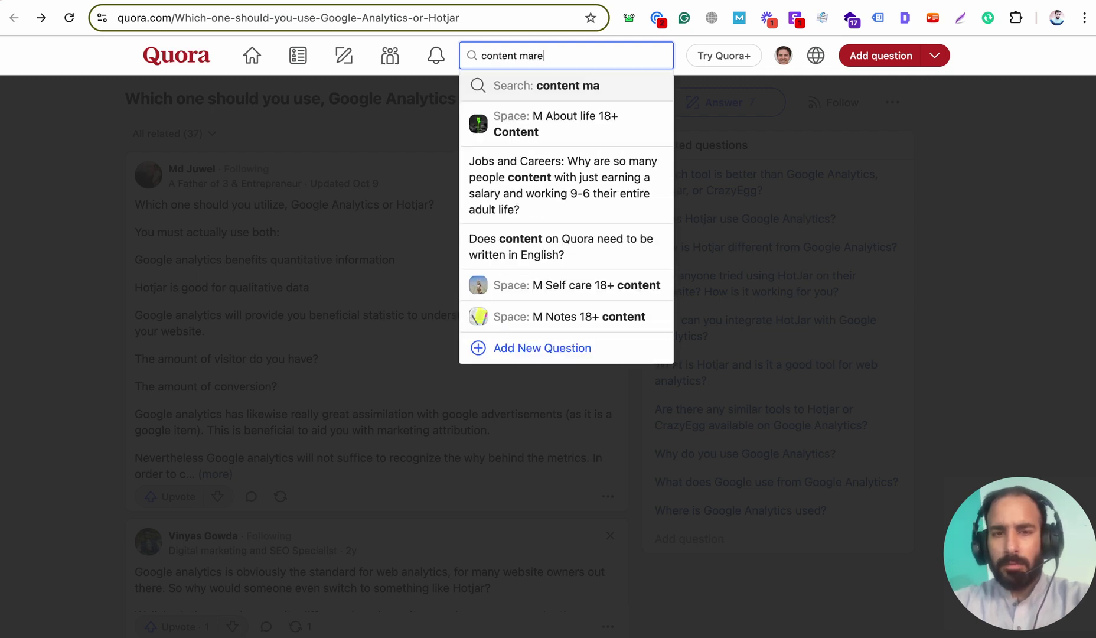
pyautogui.press('BackSpace')
pyautogui.write('keting')
pyautogui.press('Return')
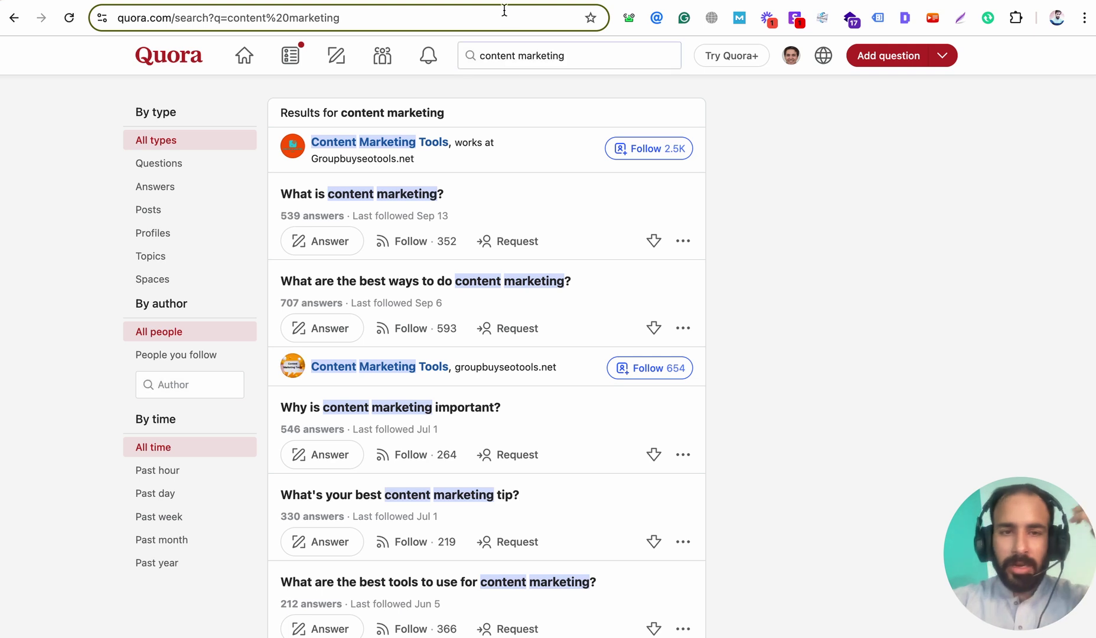
# Open the "What is content marketing?" question and expand the Prm4u answer covering the key elements of content marketing.
pyautogui.click(360, 196)
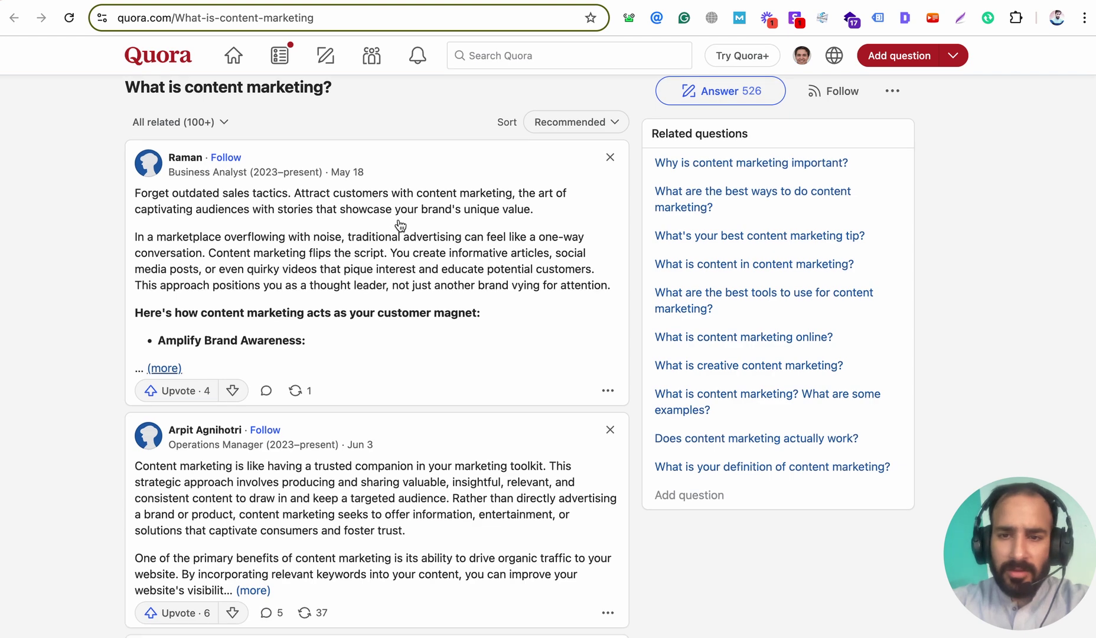
pyautogui.scroll(-5, 390, 248)
pyautogui.scroll(-20, 388, 259)
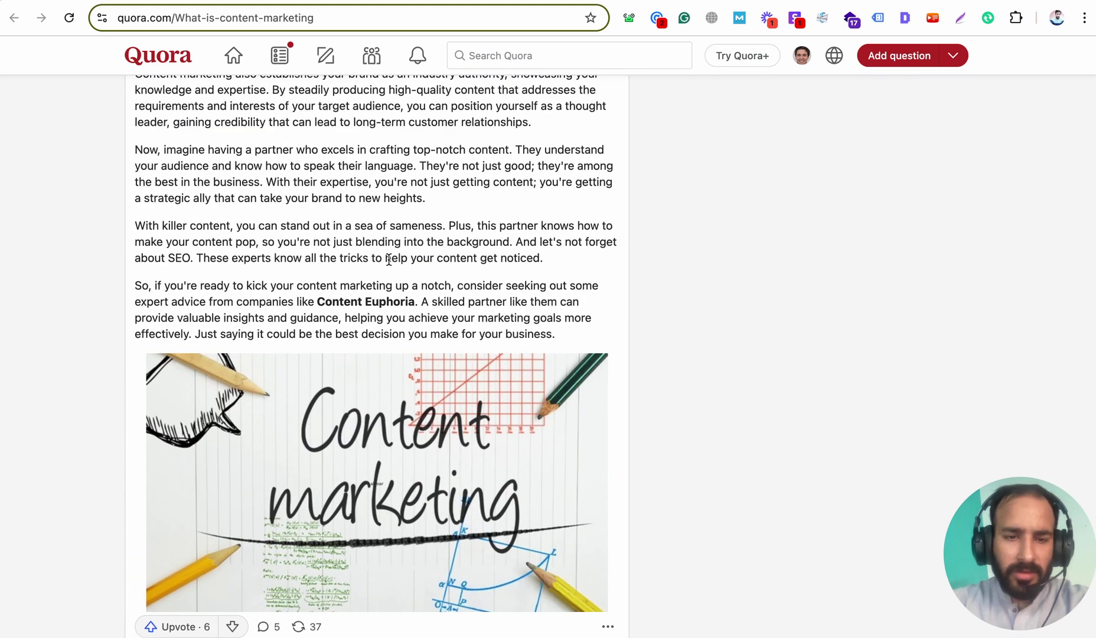
pyautogui.scroll(-3, 390, 264)
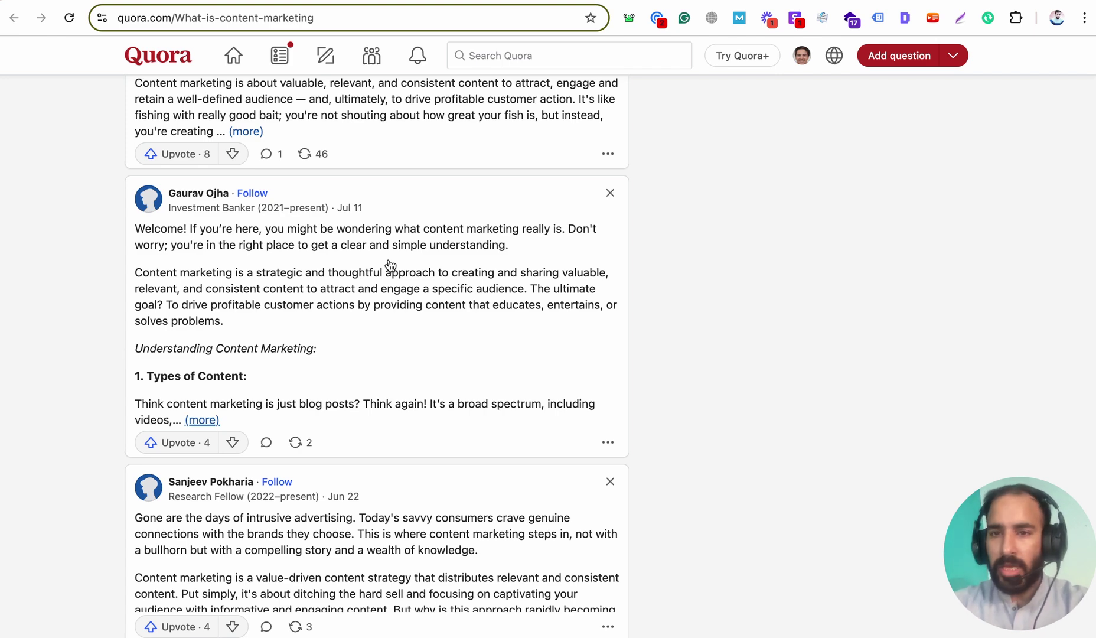
pyautogui.scroll(-20, 329, 341)
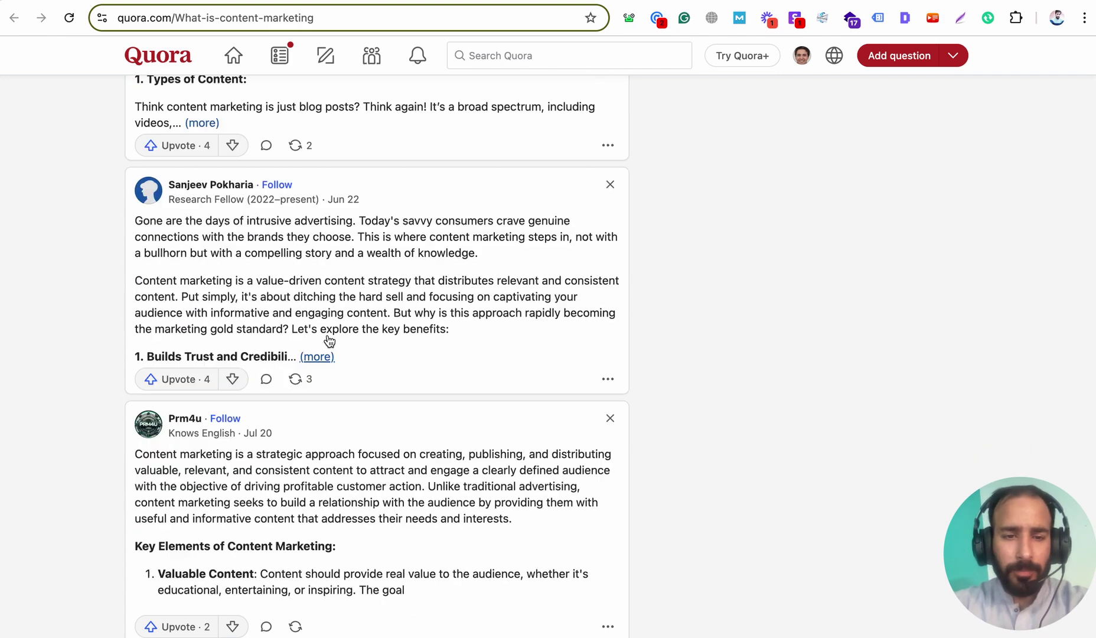
pyautogui.scroll(15, 332, 330)
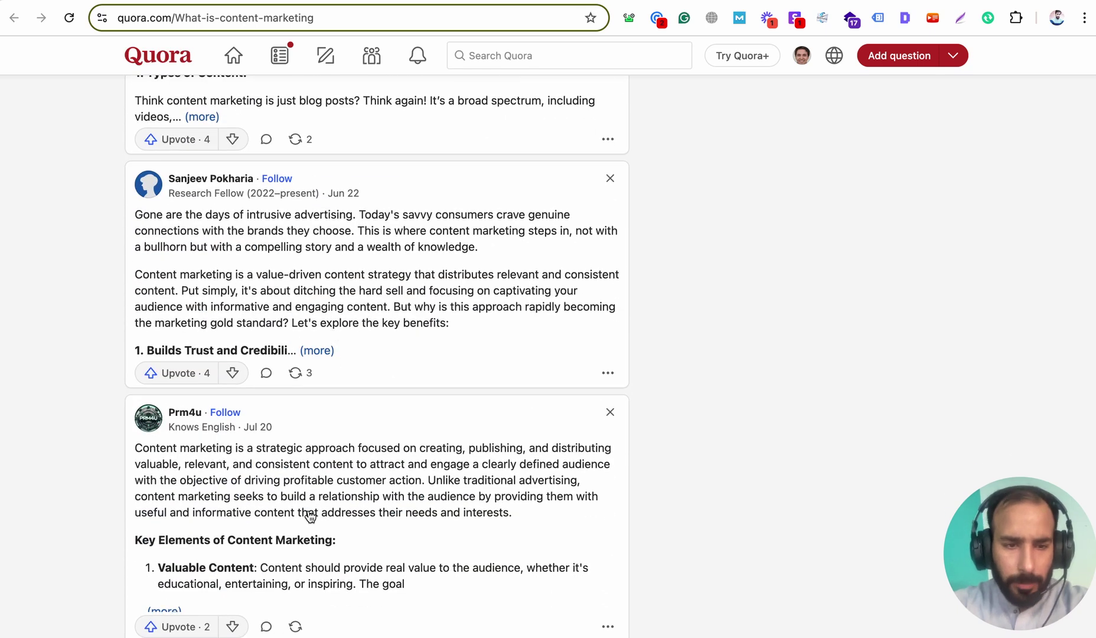
pyautogui.click(306, 509)
pyautogui.scroll(-4, 306, 509)
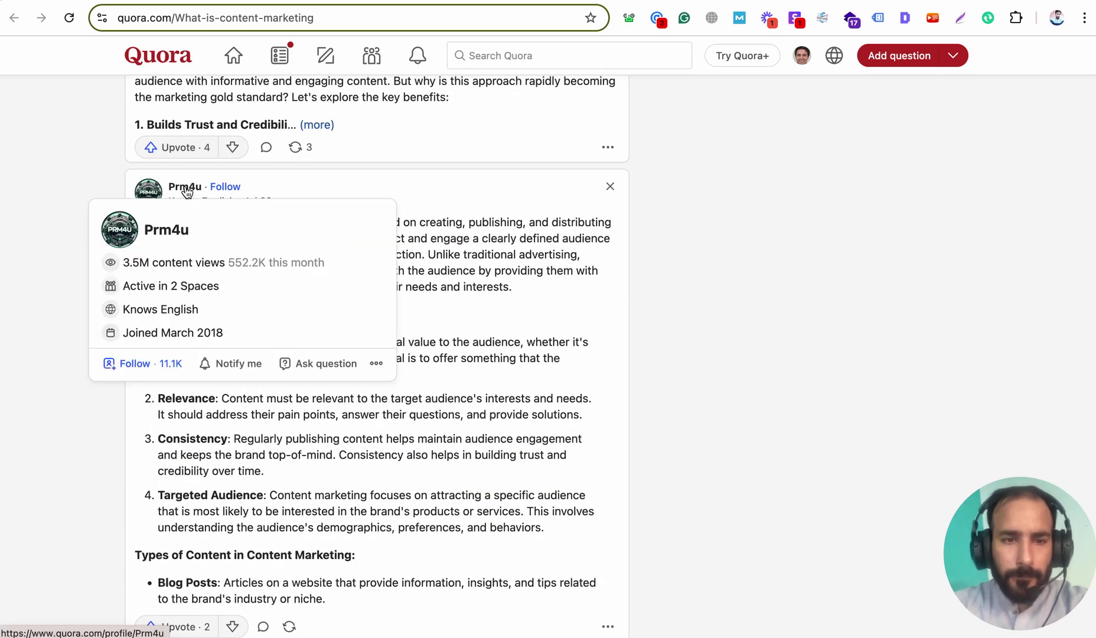
# Upvote the consultant and founder's answer containing the New Digital Marketing Hourglass customer journey infographic.
pyautogui.scroll(-20, 474, 189)
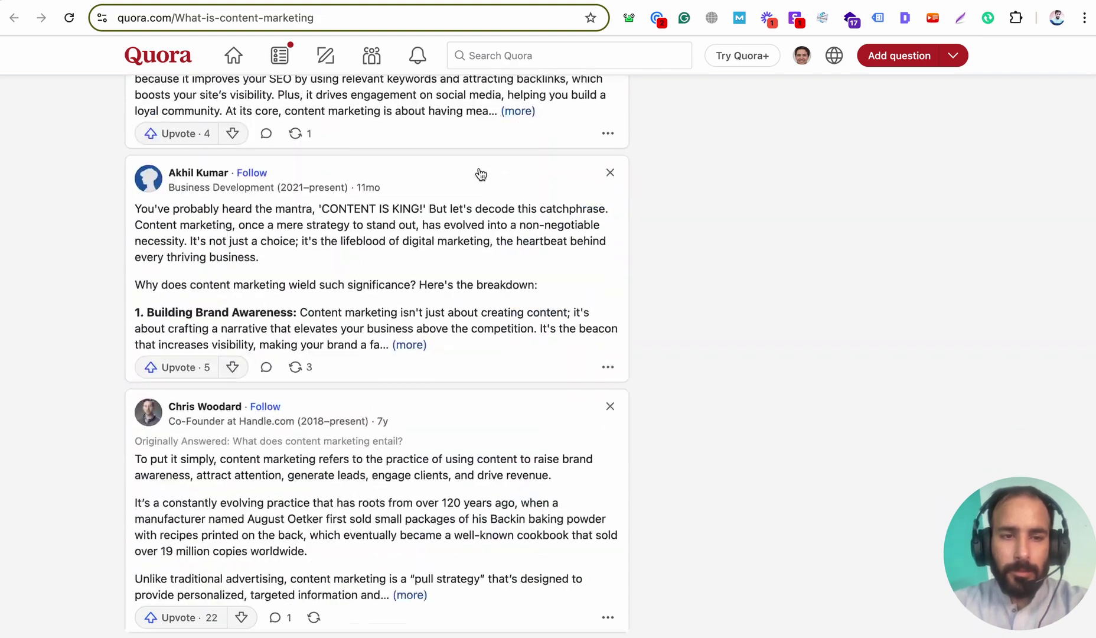
pyautogui.scroll(-15, 480, 173)
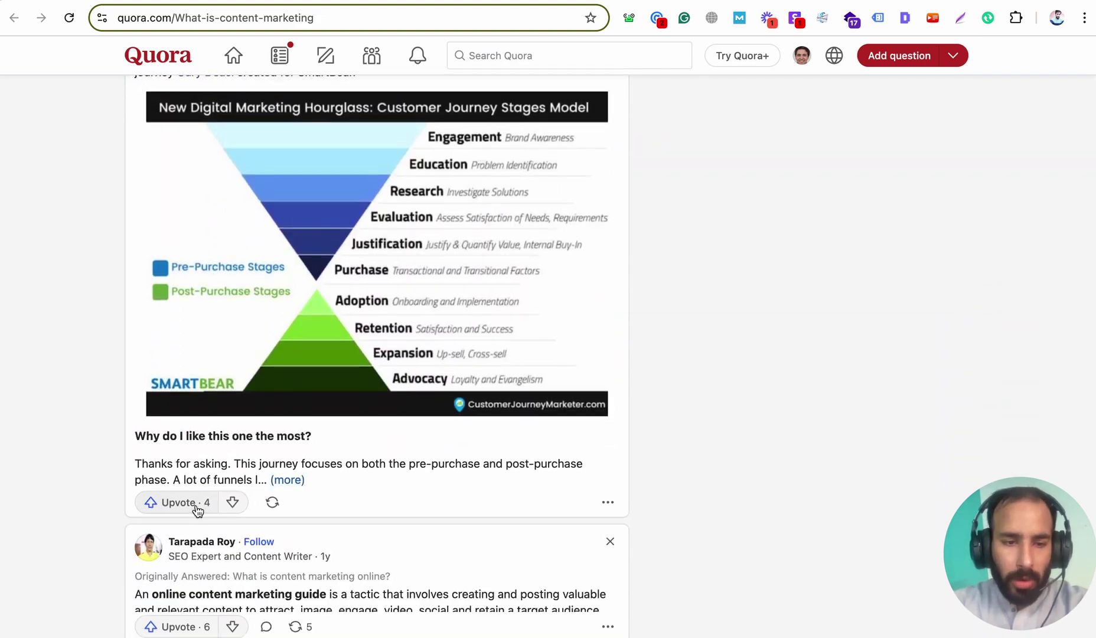
pyautogui.scroll(-20, 198, 508)
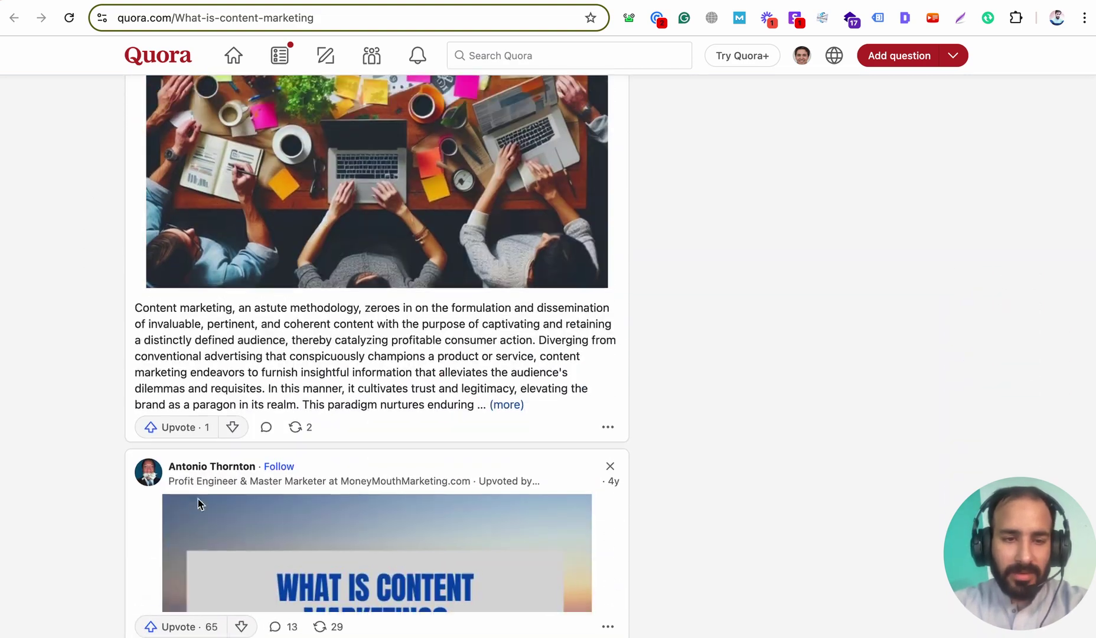
pyautogui.scroll(6, 199, 504)
pyautogui.scroll(20, 199, 504)
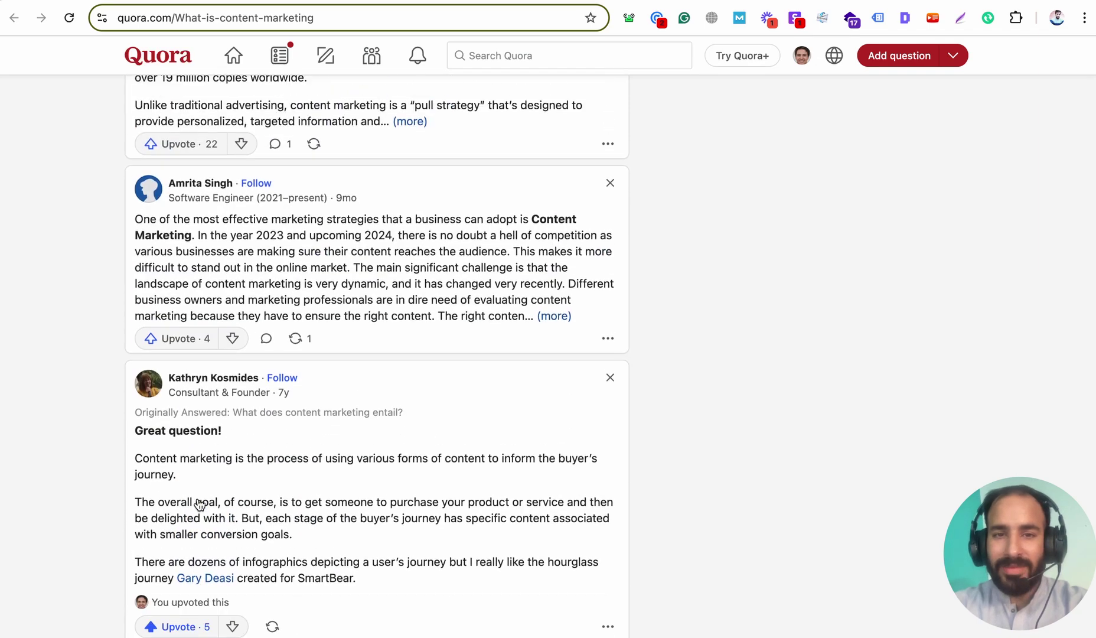
pyautogui.scroll(20, 259, 476)
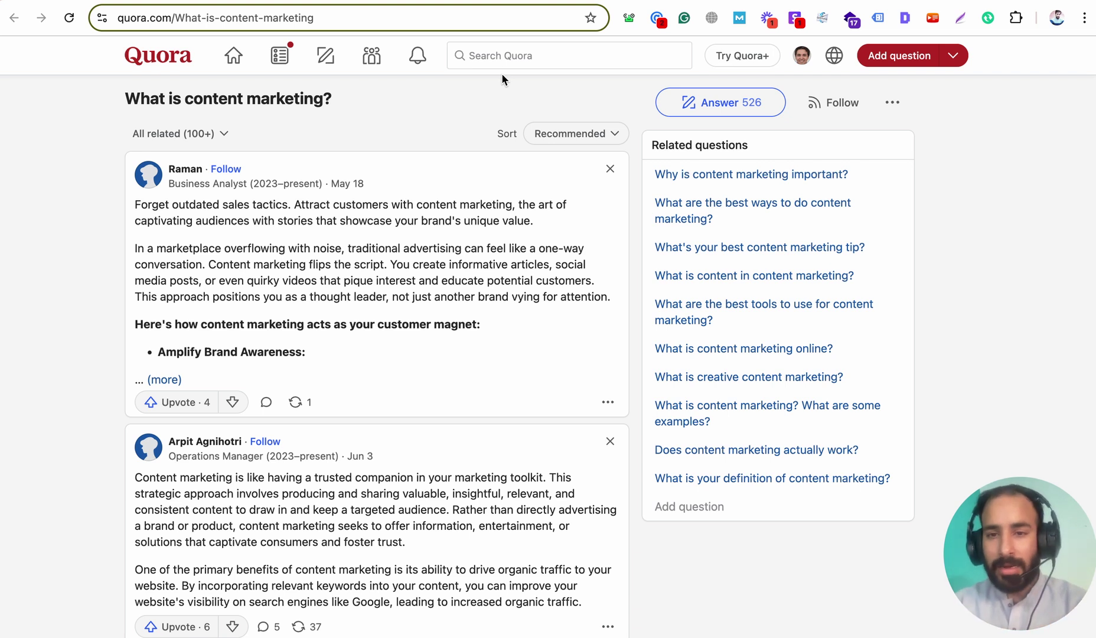
# Open the account's own profile, expand its answer on off-page SEO methods in 2024, and read it through to the view count.
pyautogui.click(801, 55)
pyautogui.click(745, 129)
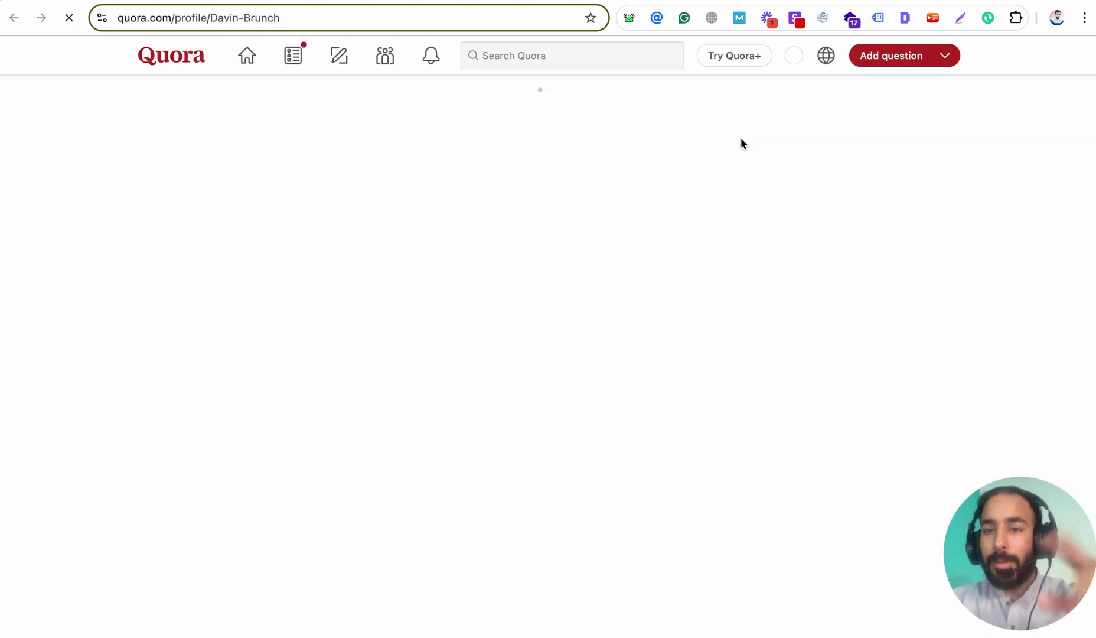
pyautogui.scroll(-3, 426, 455)
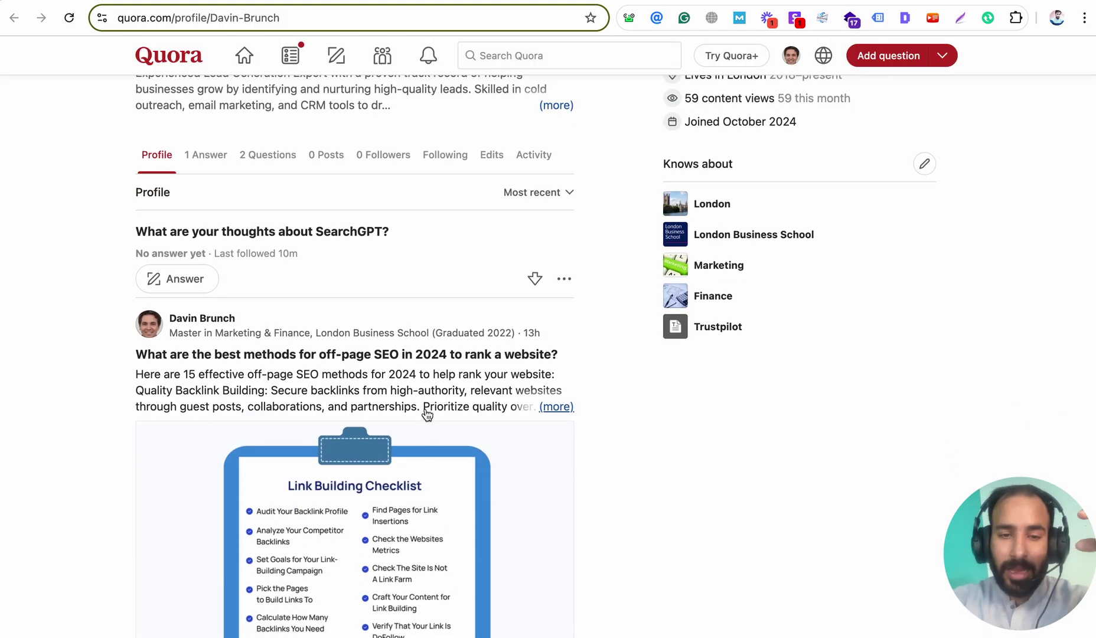
pyautogui.click(425, 410)
pyautogui.scroll(-6, 425, 392)
pyautogui.scroll(-2, 426, 398)
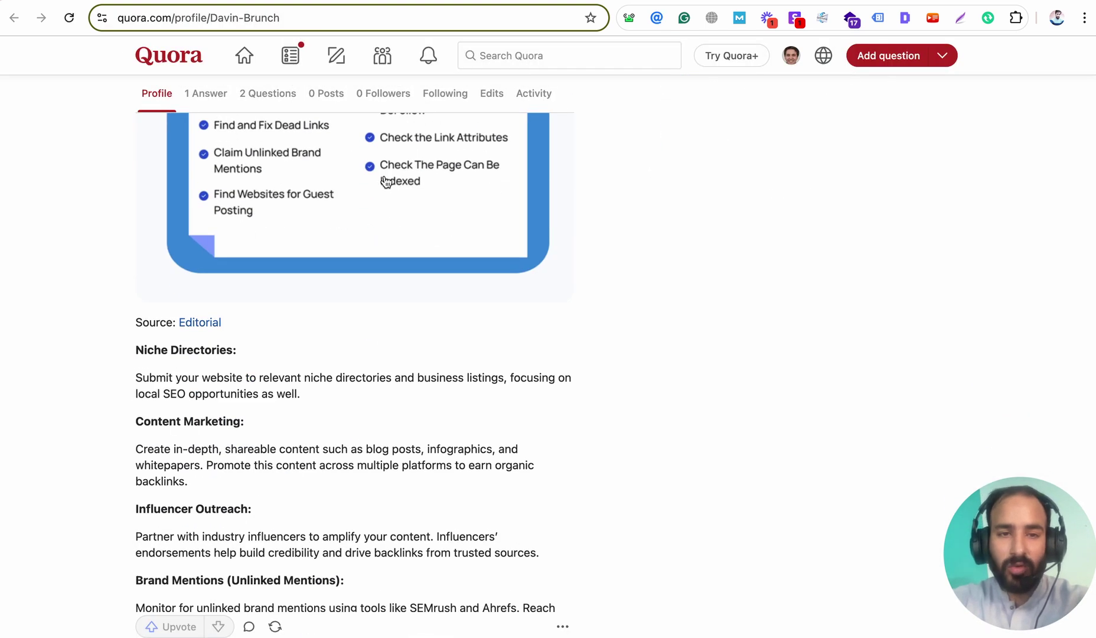
pyautogui.scroll(2, 385, 189)
pyautogui.scroll(-15, 381, 219)
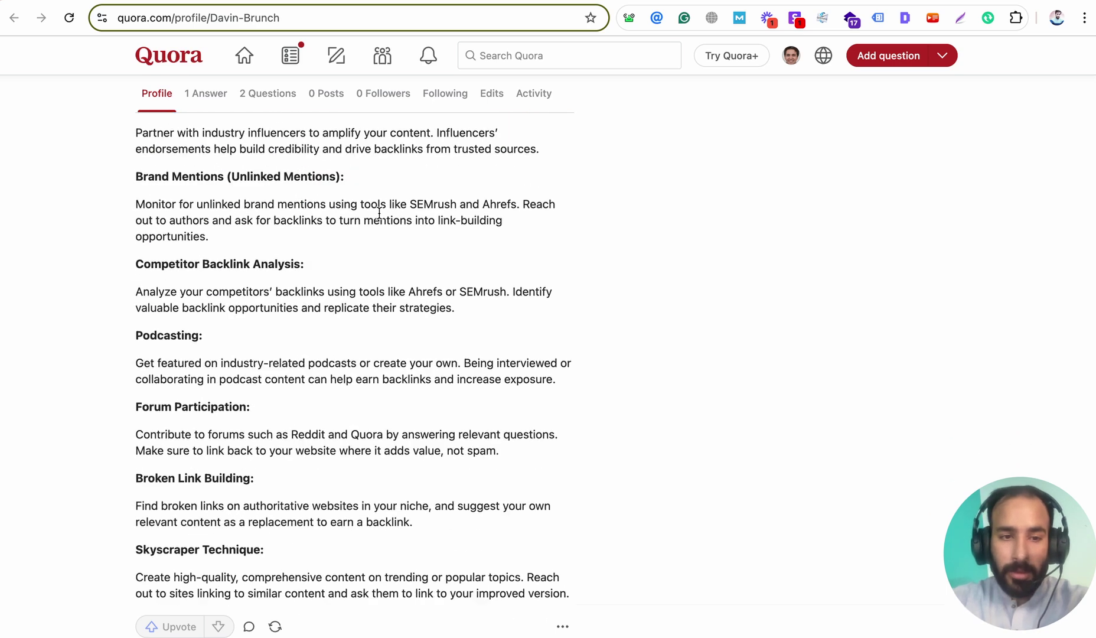
pyautogui.scroll(12, 379, 213)
pyautogui.scroll(5, 379, 212)
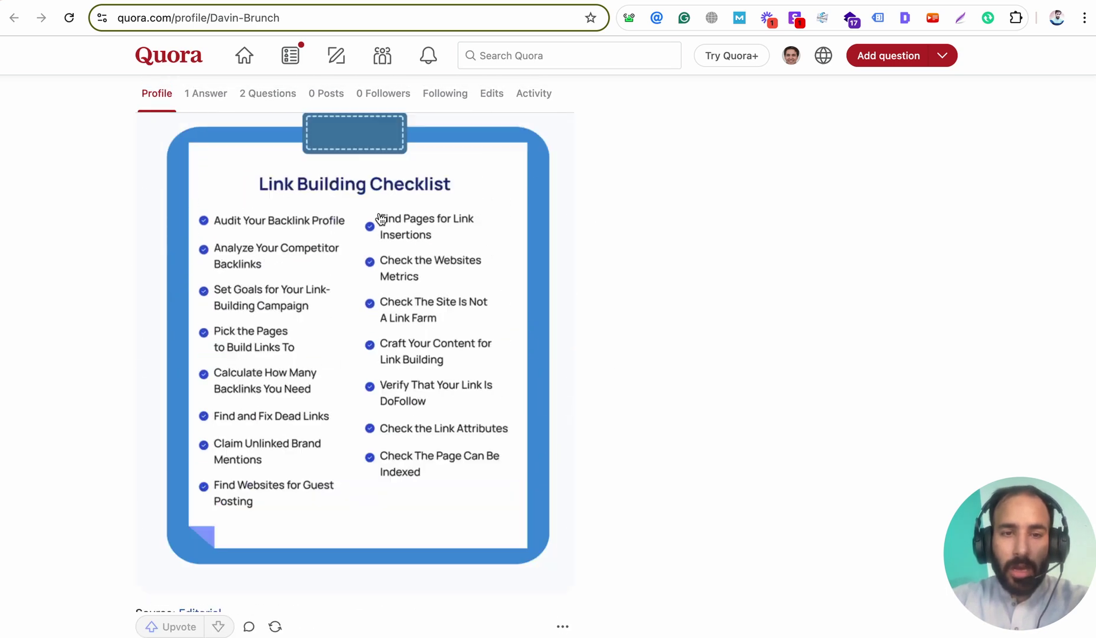
pyautogui.scroll(-15, 379, 213)
pyautogui.scroll(1, 379, 212)
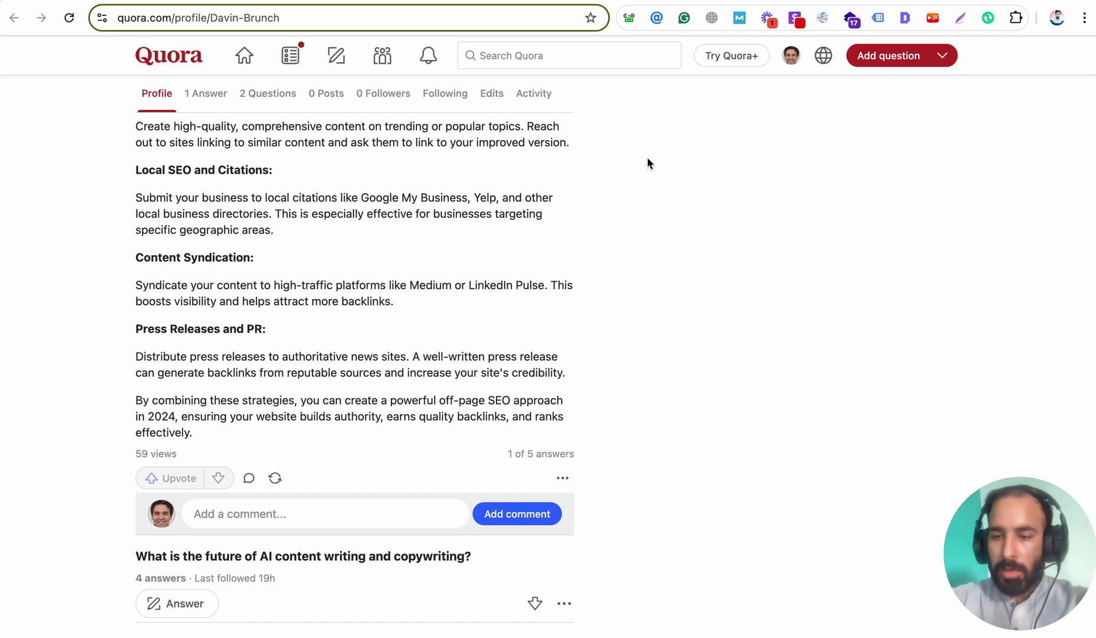
# Examine the credentials and content view count in the own profile's Credentials & Highlights.
pyautogui.scroll(5, 593, 142)
pyautogui.scroll(10, 593, 142)
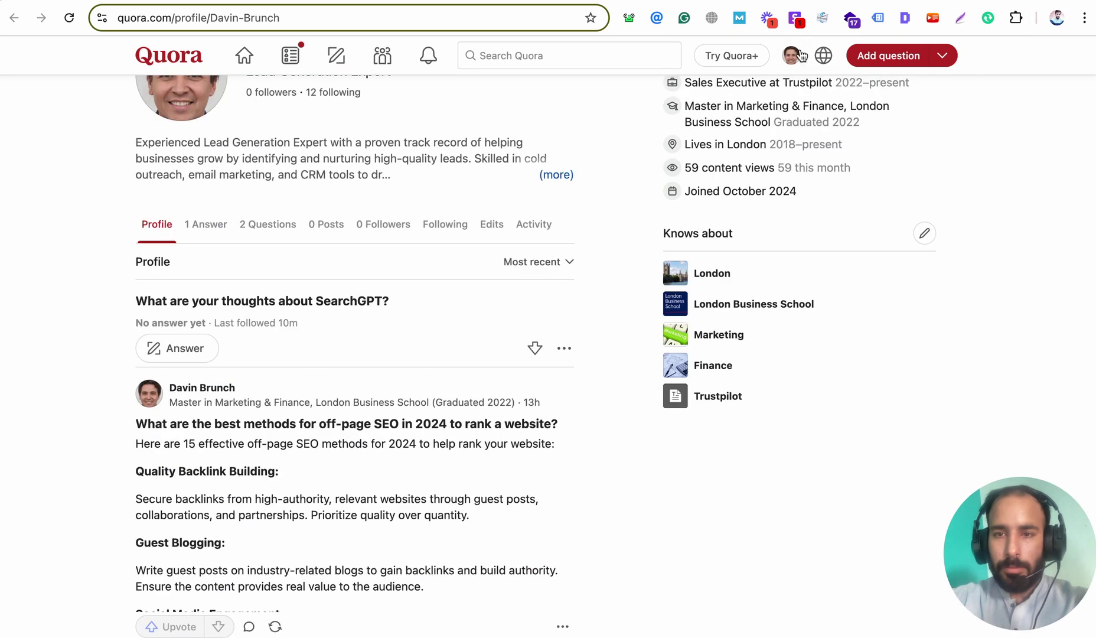
pyautogui.scroll(3, 695, 148)
pyautogui.moveTo(694, 148); pyautogui.dragTo(774, 239)
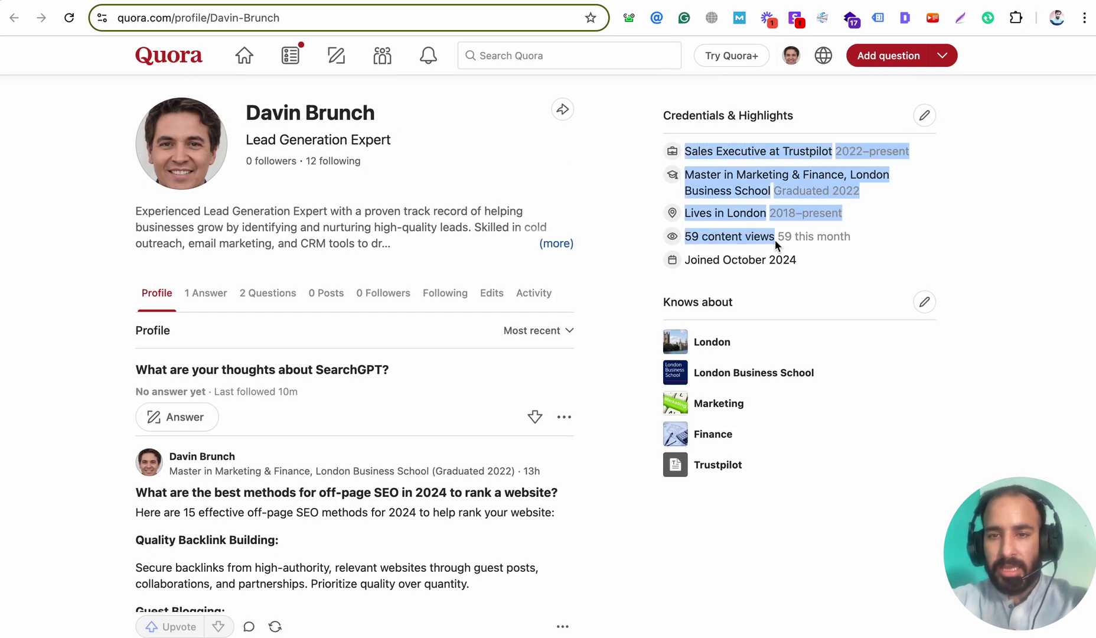
pyautogui.doubleClick(691, 235)
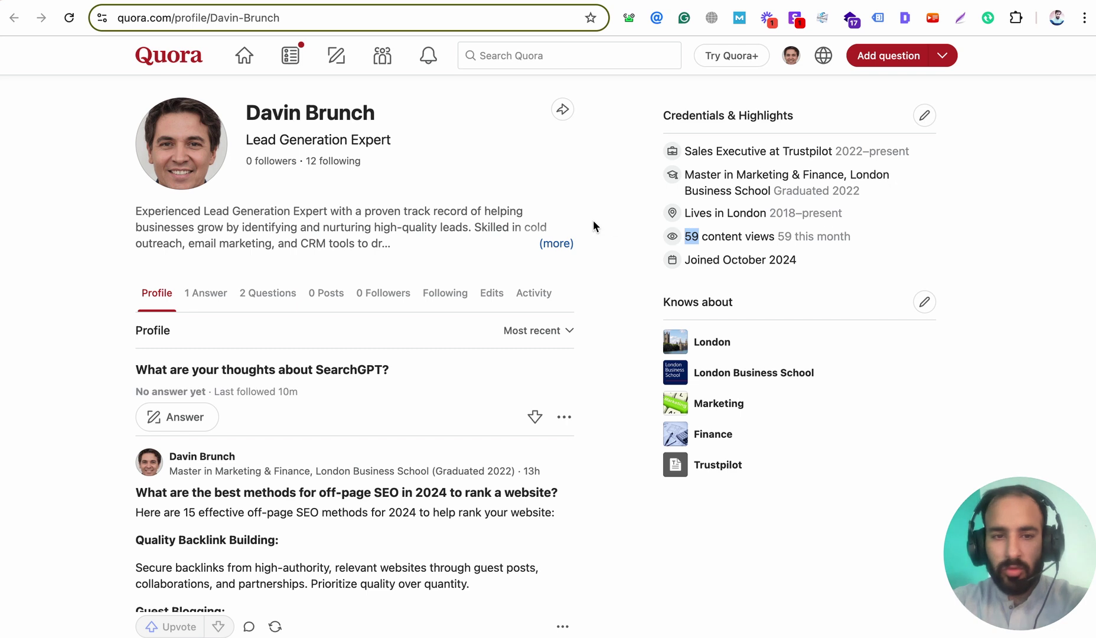